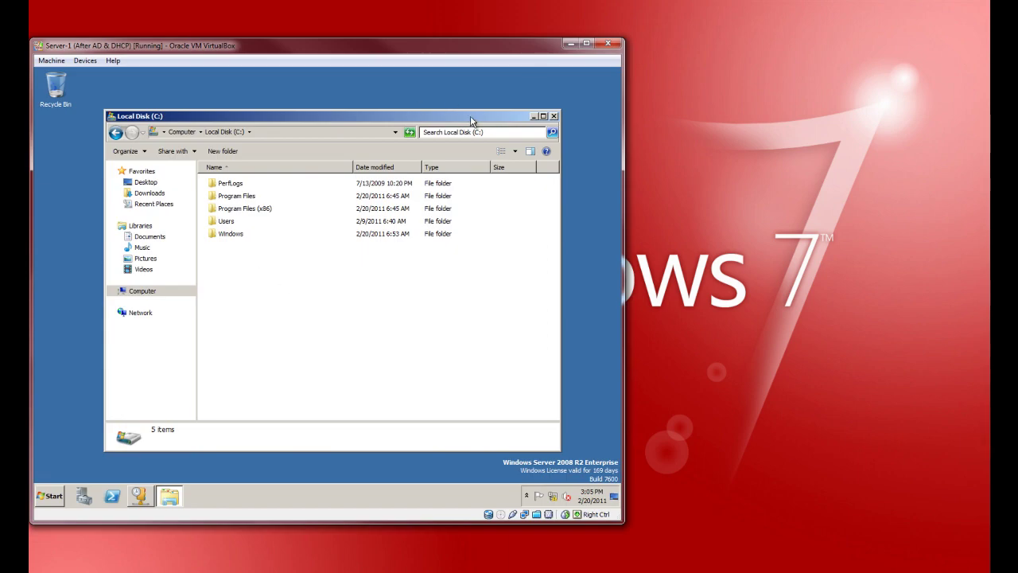
Step: Create a folder named HomeShare at the root of the server's Local Disk (C:)
left_click_drag(471, 119, 474, 111)
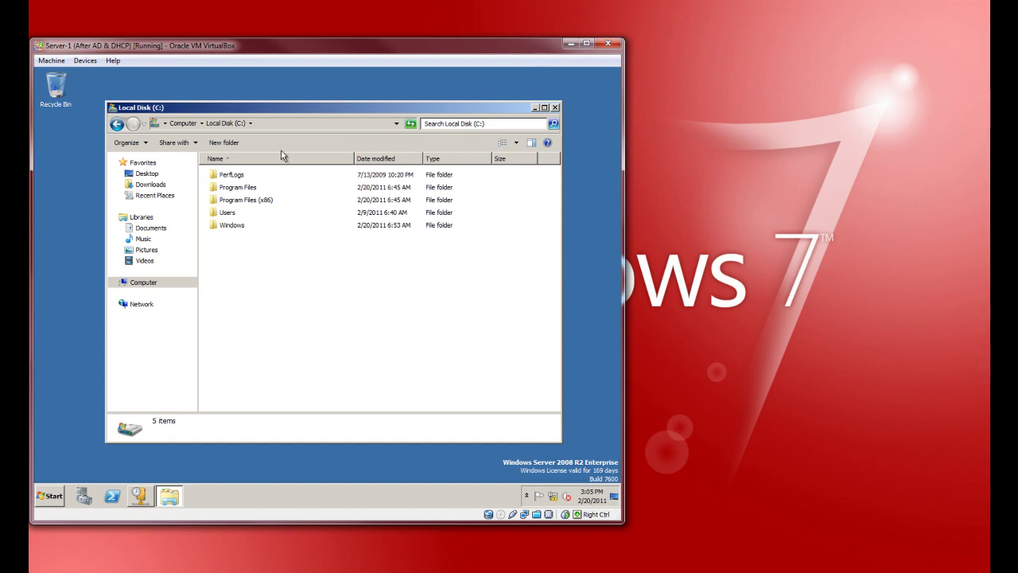
left_click_drag(304, 106, 300, 105)
right_click(246, 268)
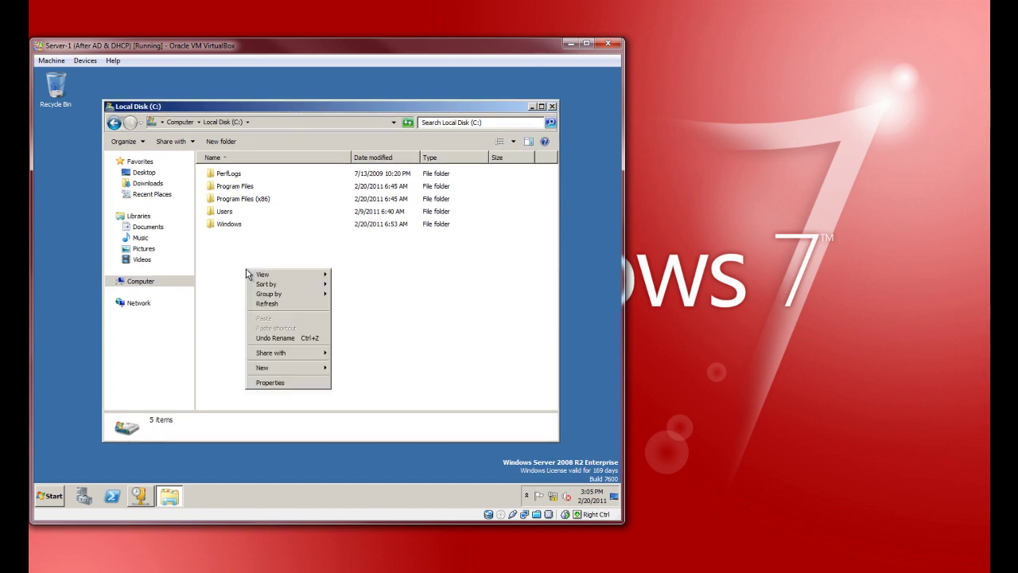
left_click(233, 311)
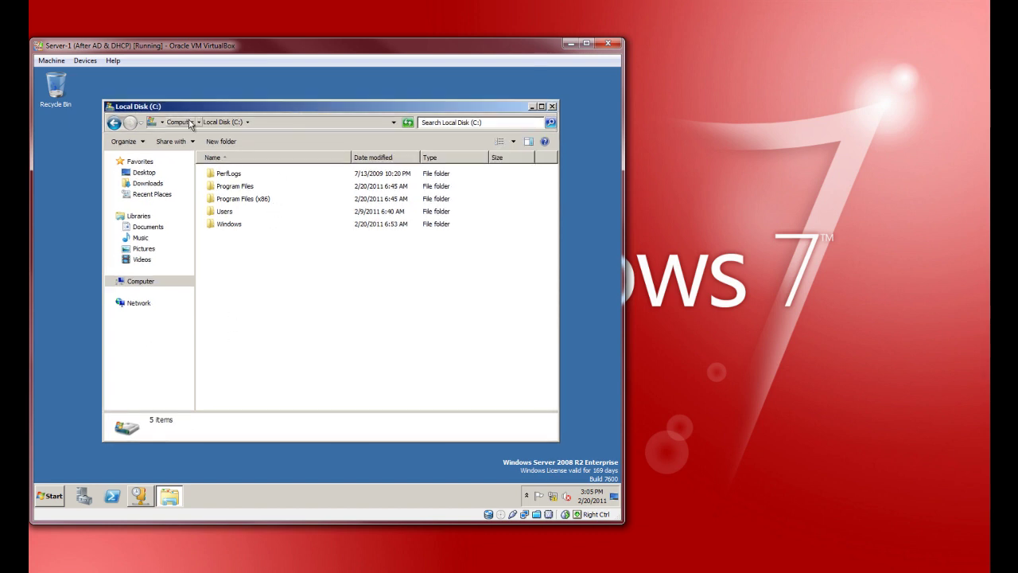
left_click(183, 122)
double_click(240, 186)
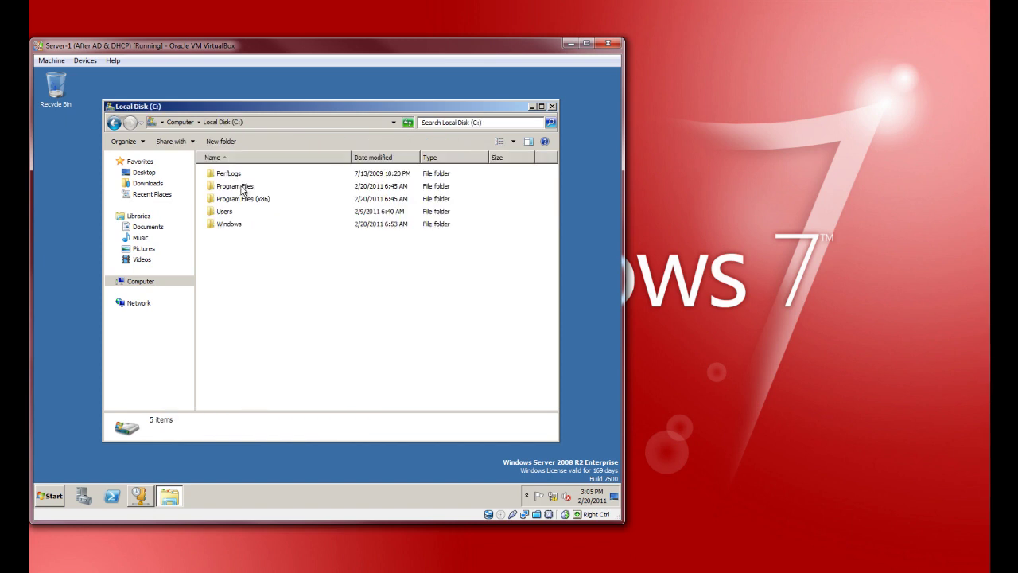
right_click(211, 256)
mouse_move(230, 357)
left_click(328, 353)
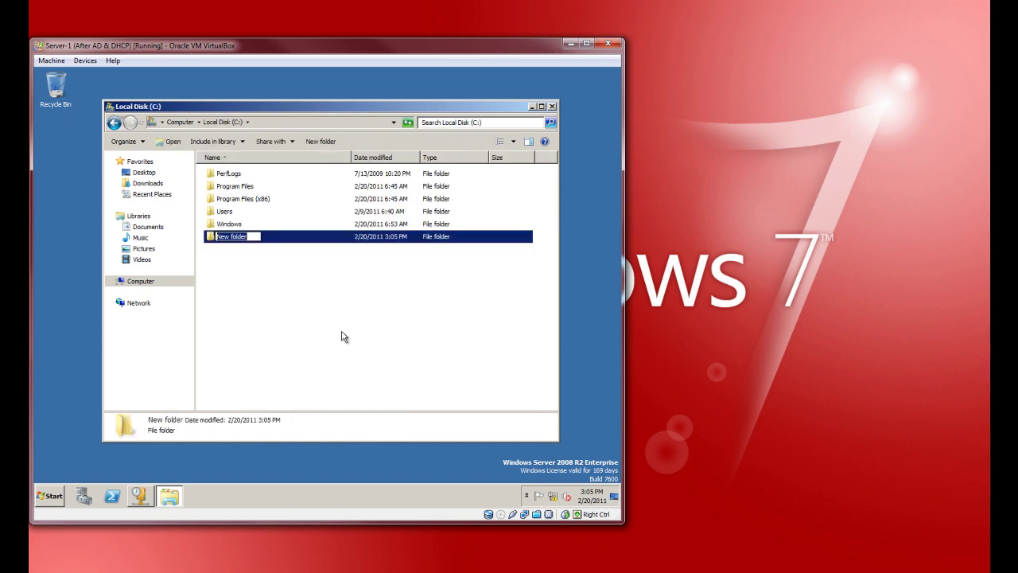
type("HomeShare")
key("Return")
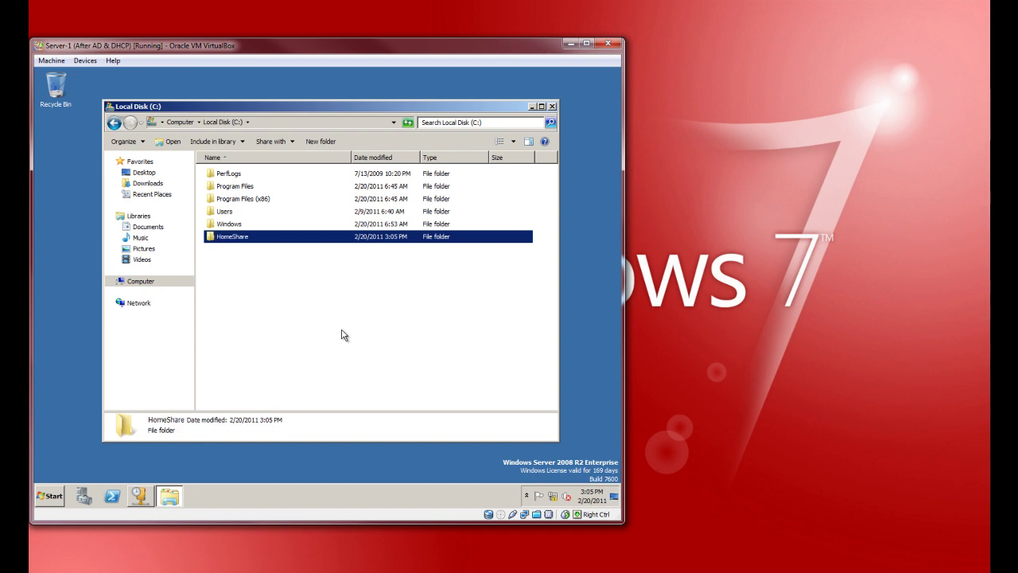
Step: Open HomeShare's sharing settings and add Domain Users to the share list
right_click(248, 237)
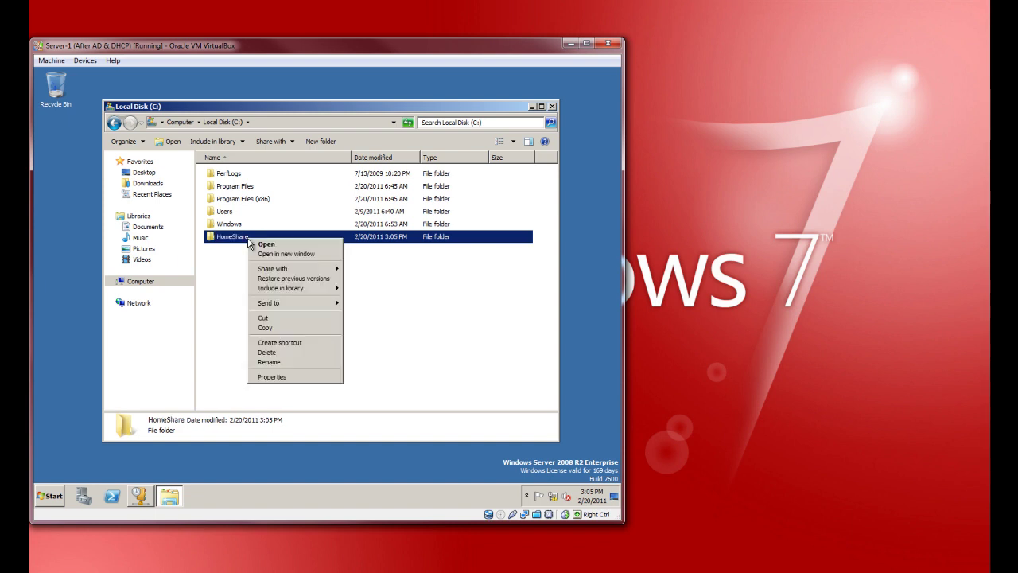
left_click(272, 377)
left_click(295, 232)
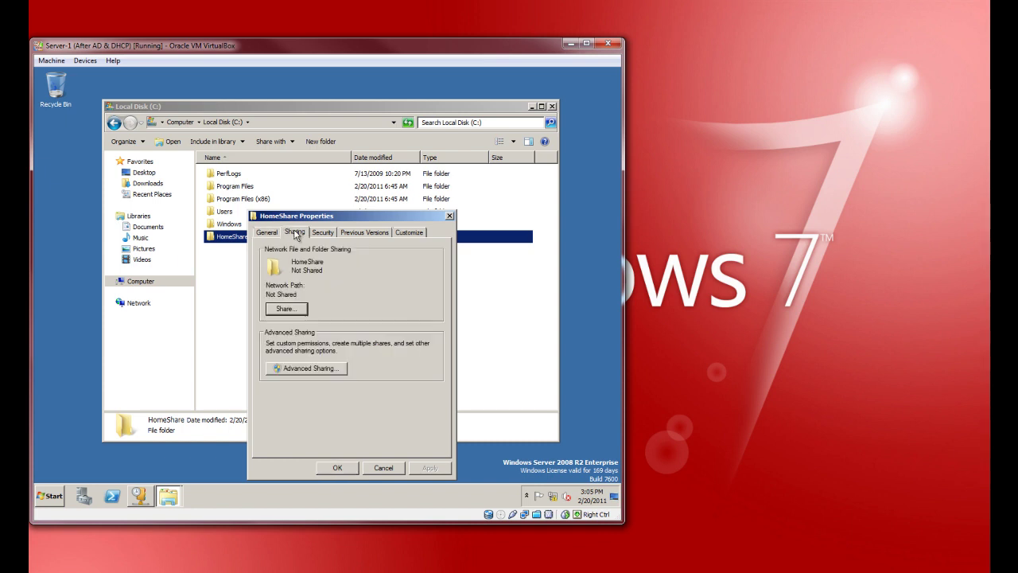
left_click(285, 309)
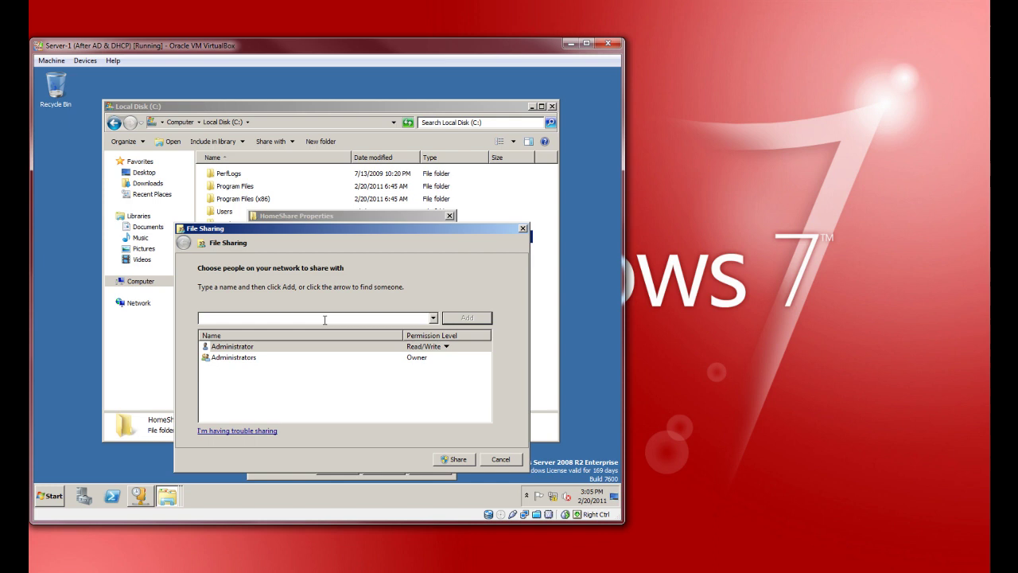
type("Eomain Users")
key("Return")
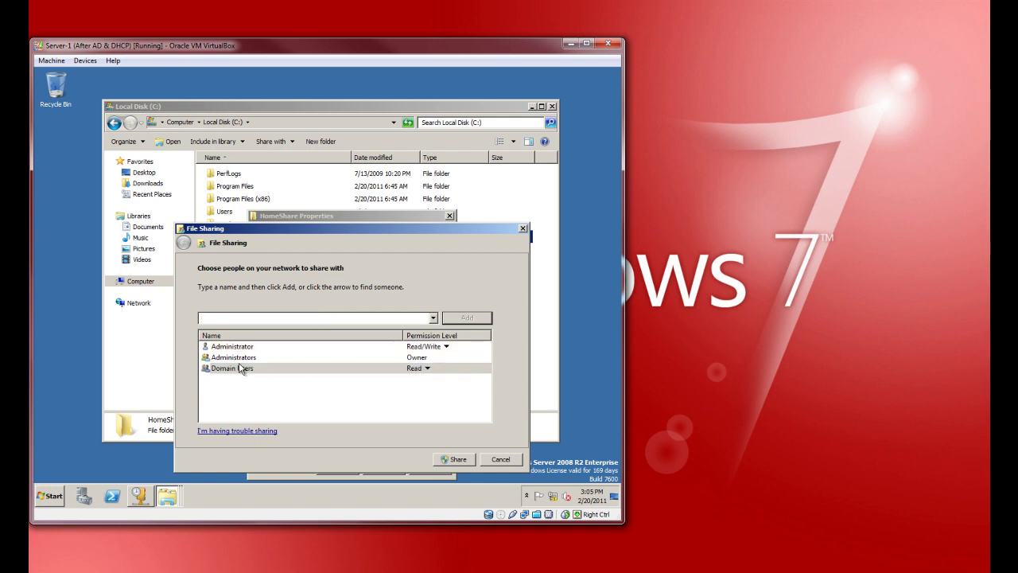
Step: Keep Domain Users at Read permission and finish sharing HomeShare as \\SERVER-1\HomeShare
mouse_move(246, 372)
left_click(427, 369)
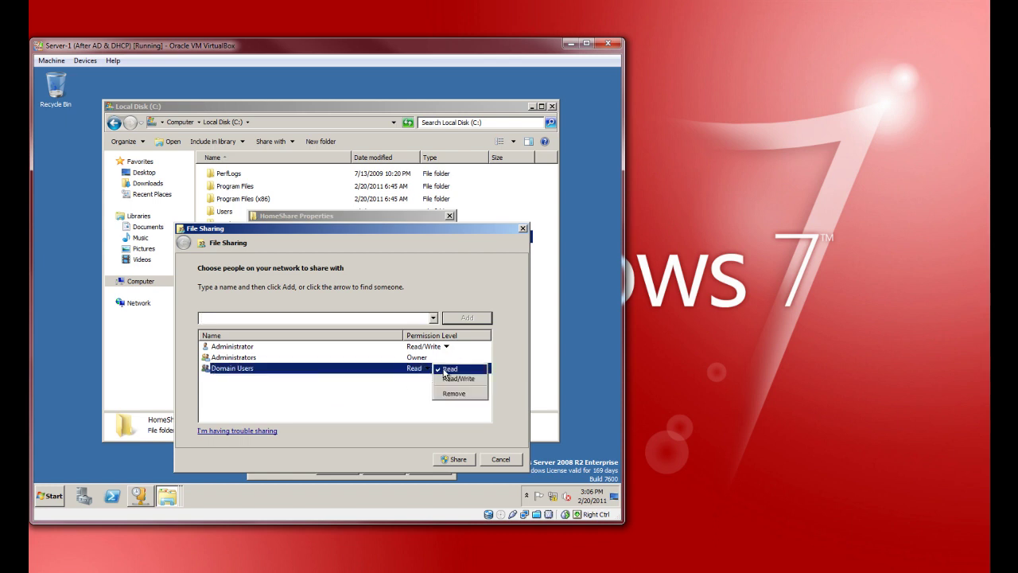
left_click(378, 387)
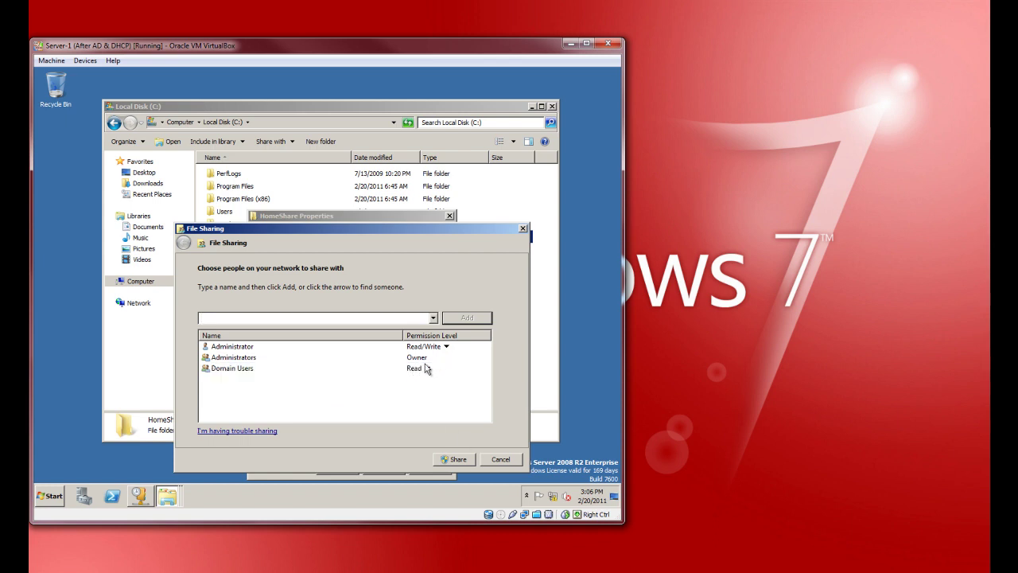
left_click(464, 461)
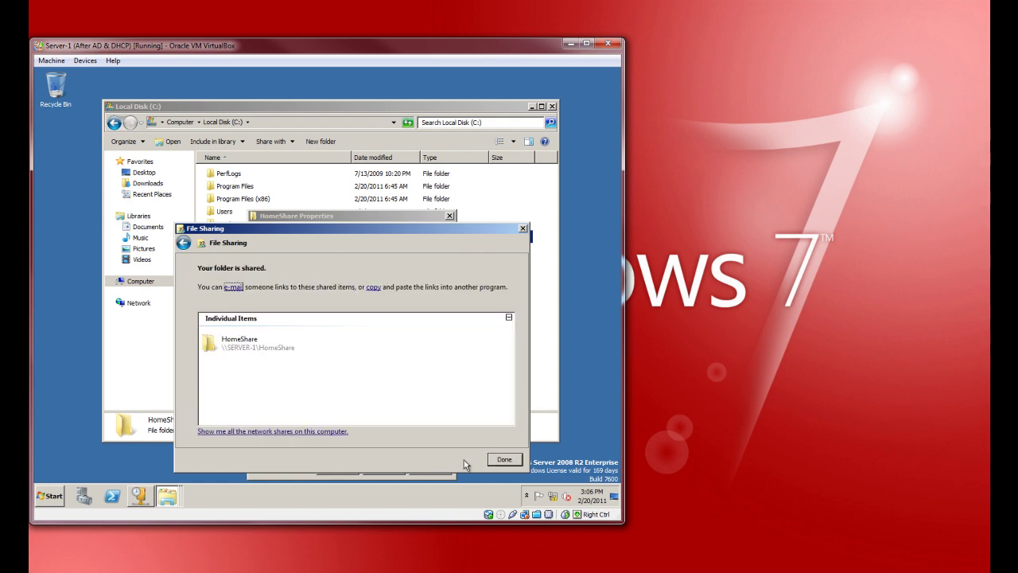
left_click(505, 460)
Step: On the client, open the \\server-1 network location from the Start search box
left_click(337, 467)
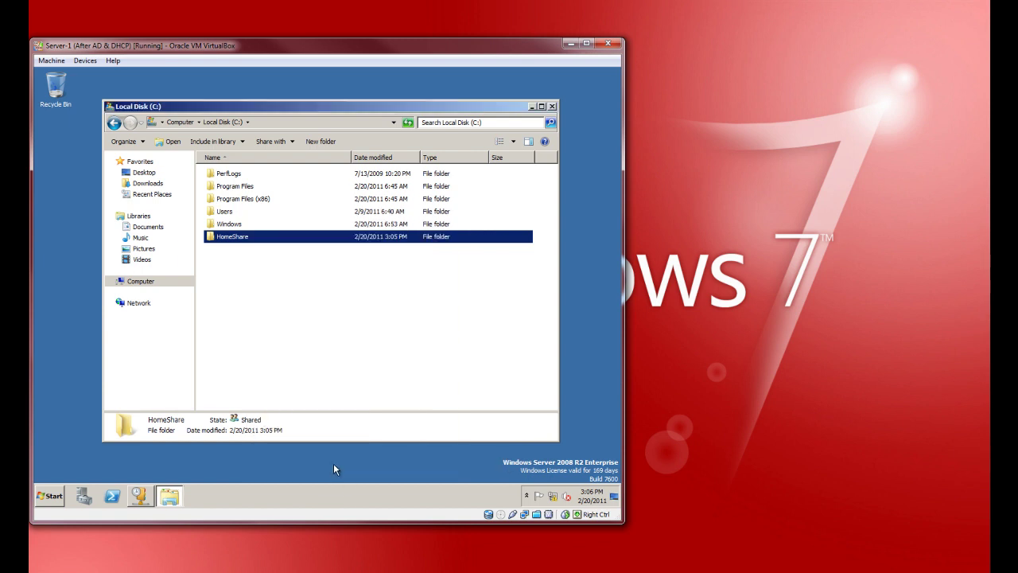
left_click(244, 292)
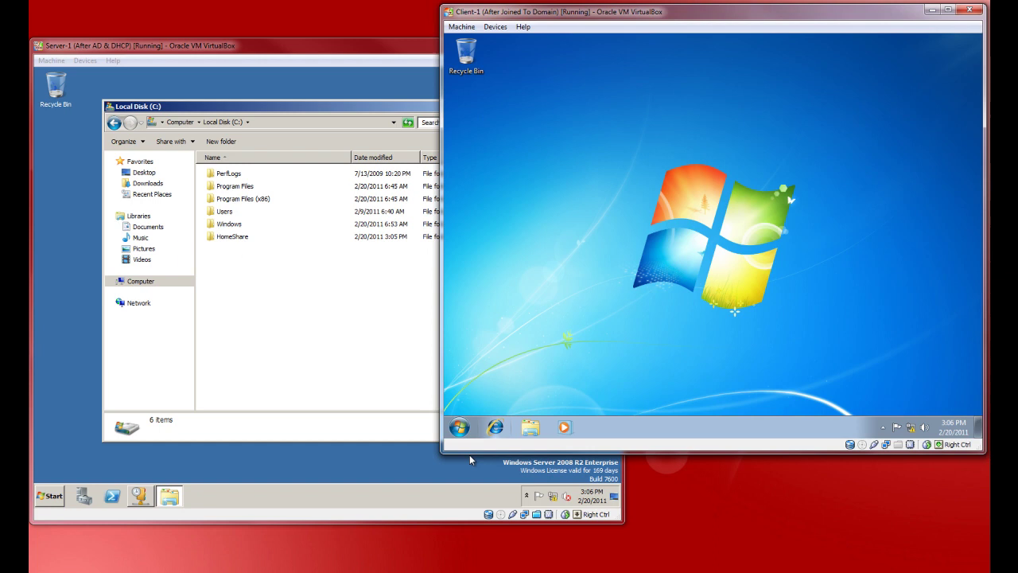
left_click(459, 428)
left_click(512, 398)
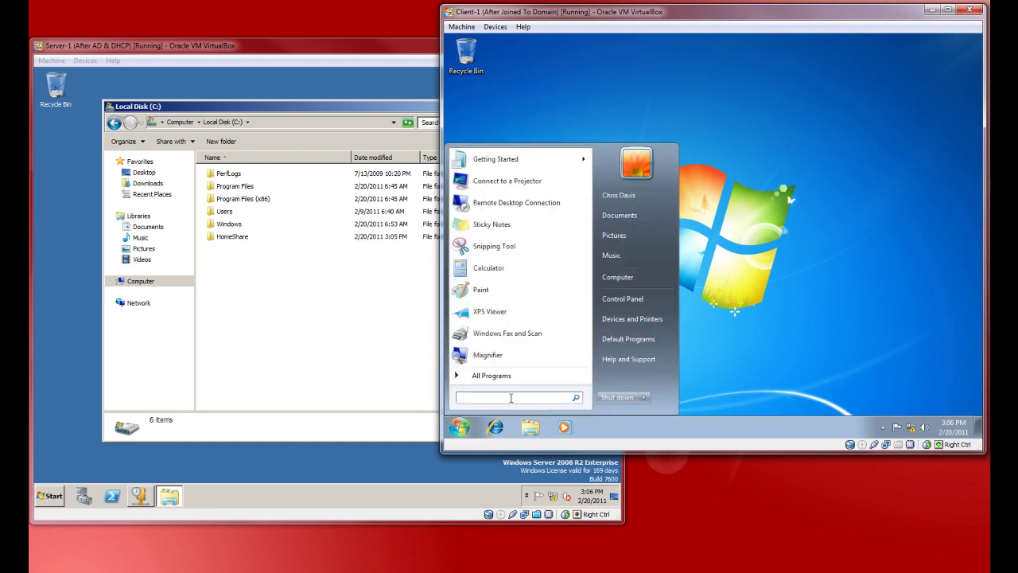
type("\\\\")
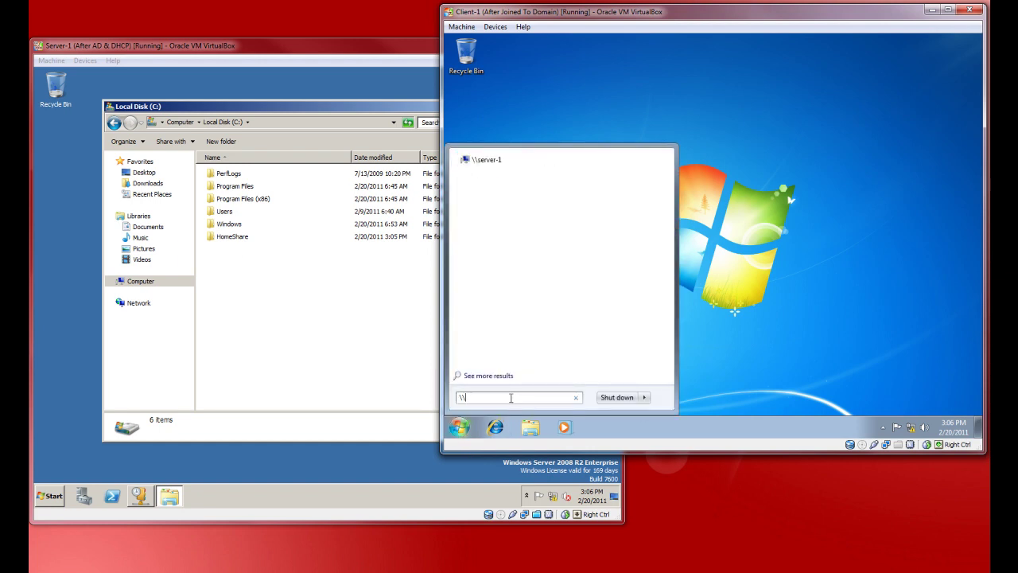
type("server-1")
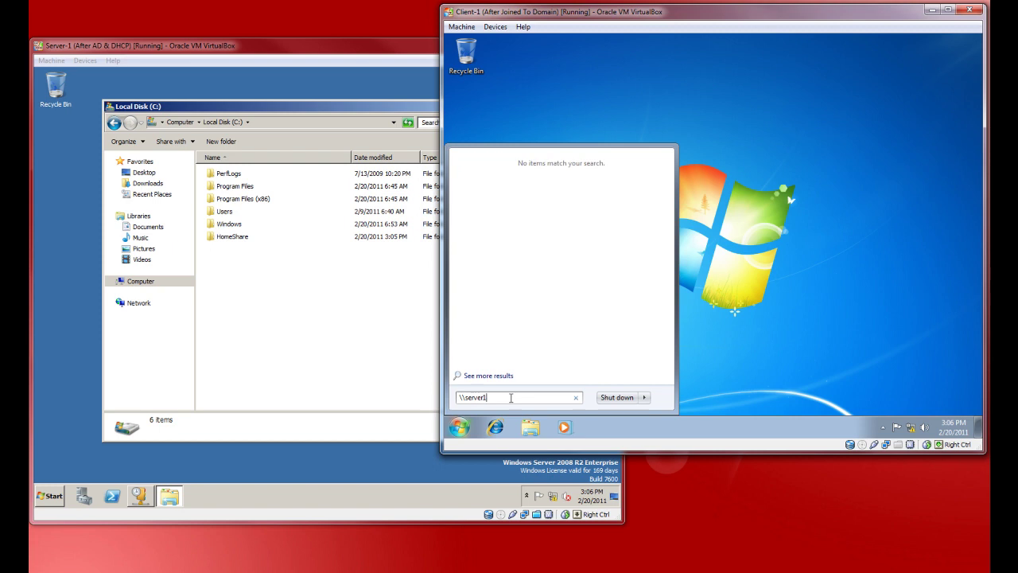
key("Return")
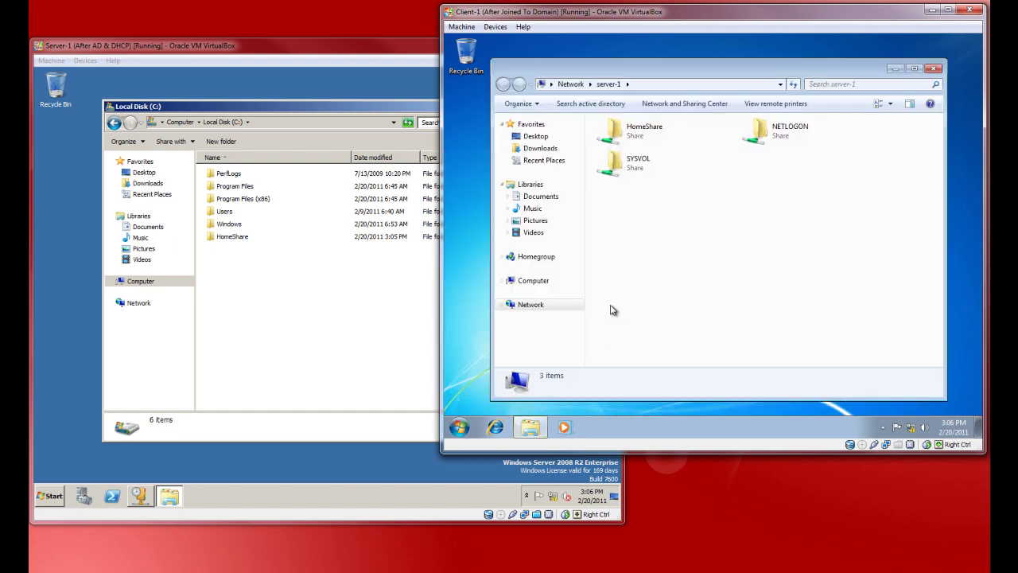
Step: Open the HomeShare share among server-1's shared folders
left_click(783, 147)
left_click(633, 167)
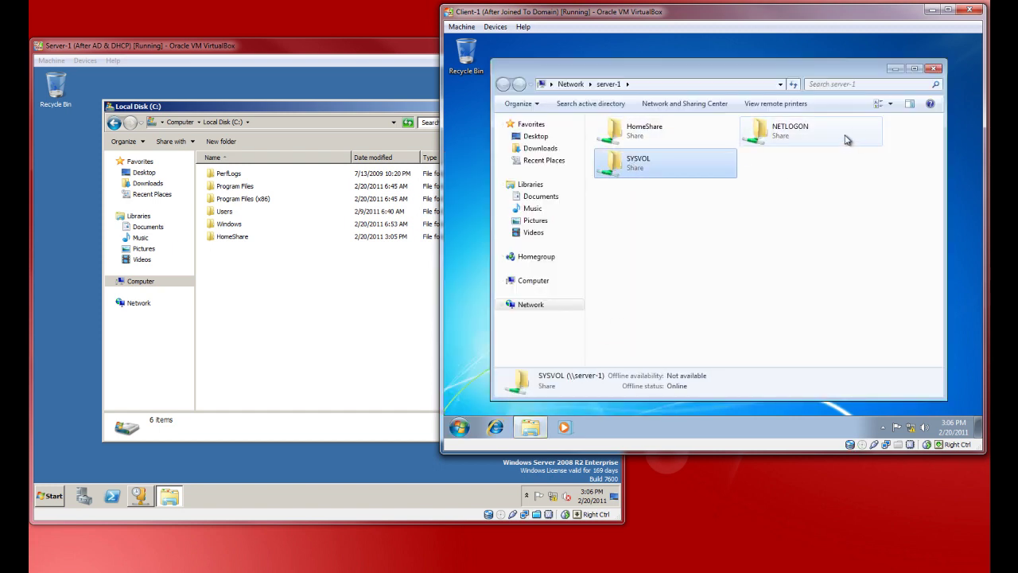
left_click(792, 131)
left_click(751, 199)
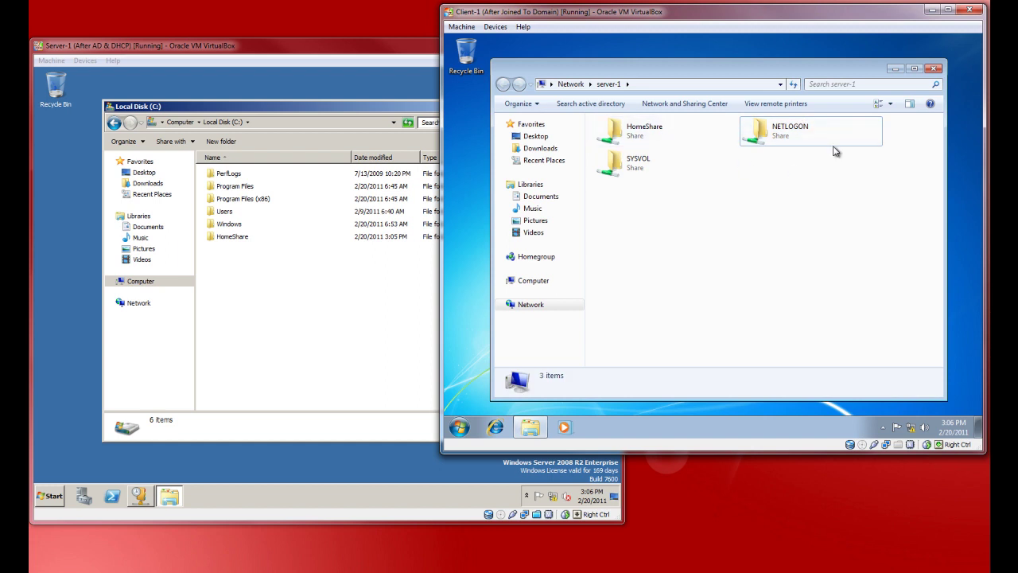
left_click(641, 135)
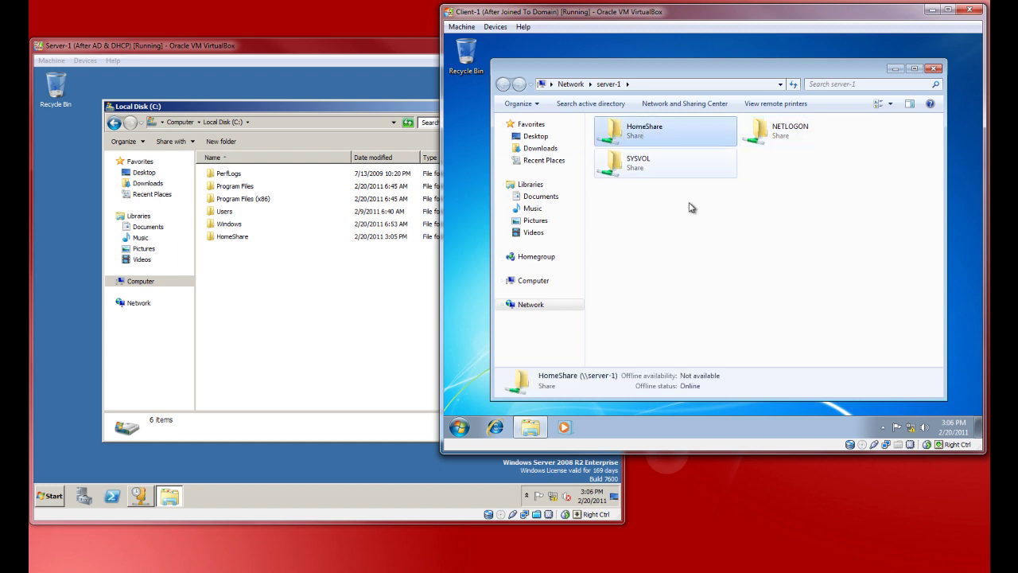
double_click(667, 142)
Step: Create a test folder named f inside the HomeShare share
right_click(615, 201)
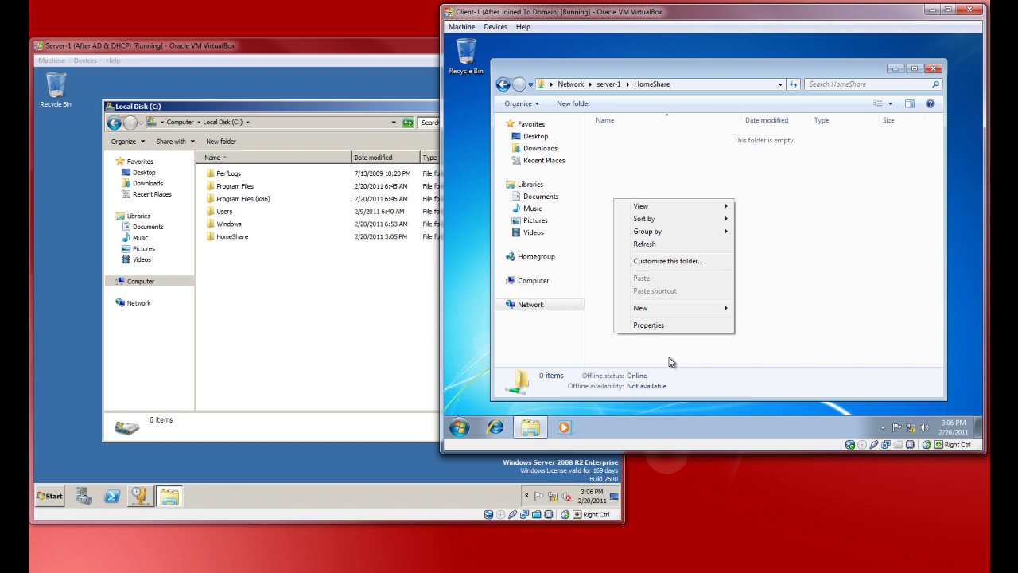
mouse_move(666, 309)
left_click(770, 309)
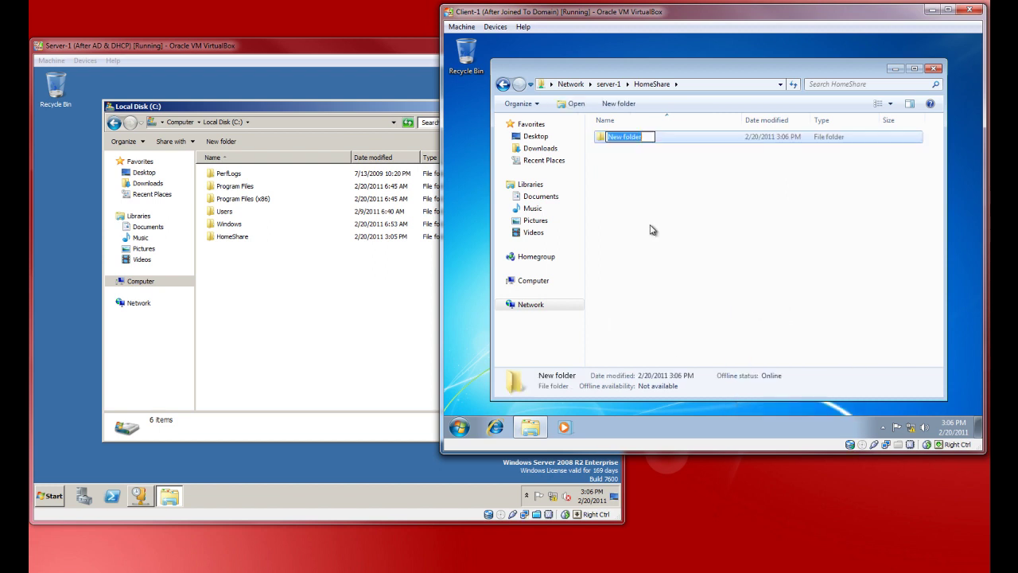
type("f")
key("Return")
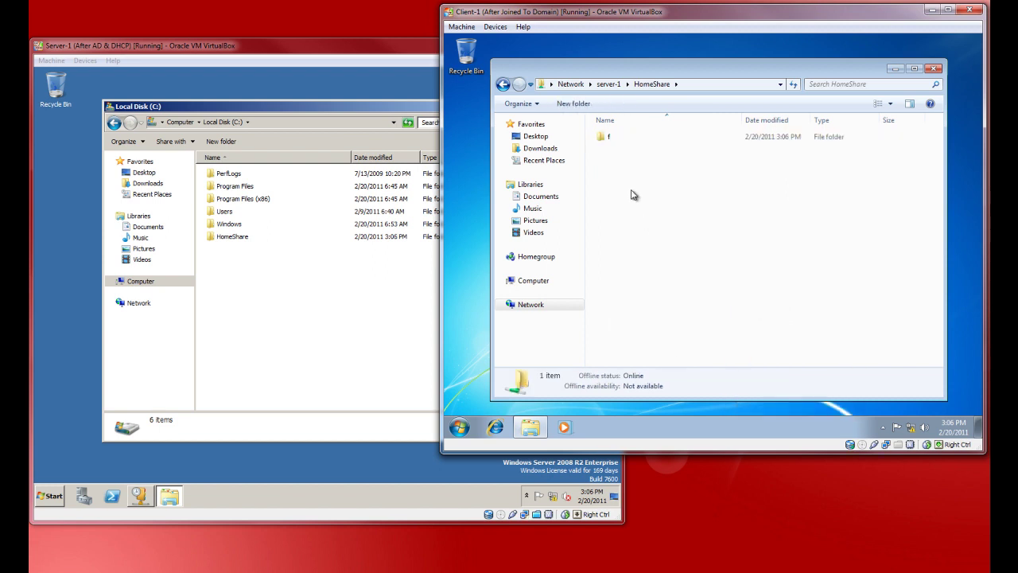
Step: Open folder f, return to HomeShare, and permanently delete f
double_click(607, 138)
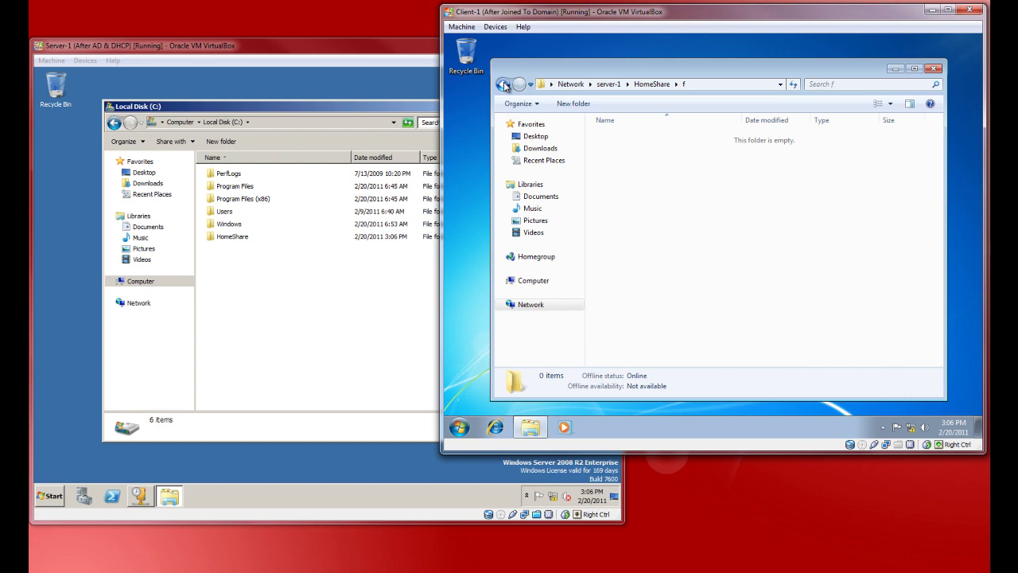
left_click(503, 85)
right_click(614, 143)
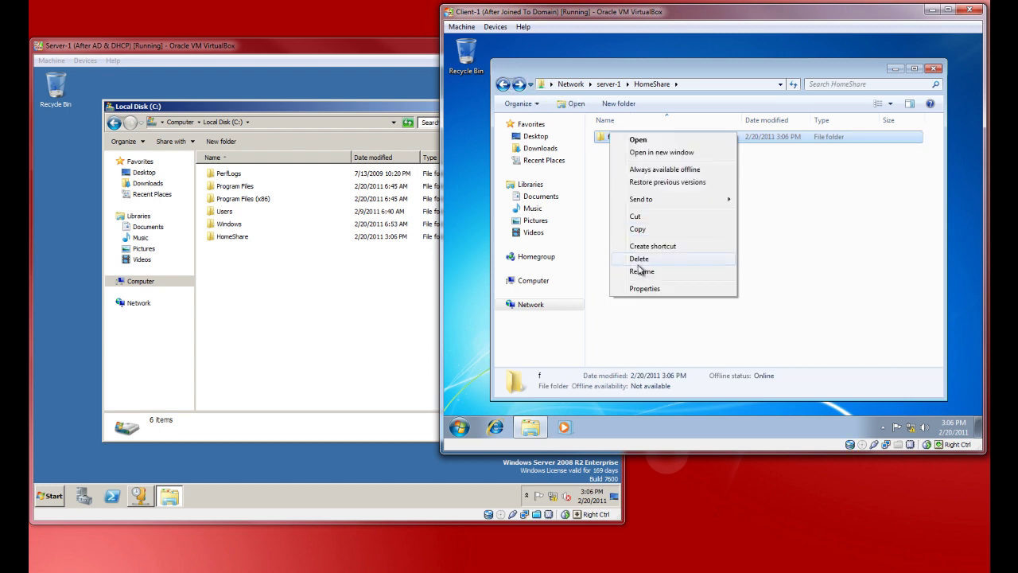
left_click(654, 264)
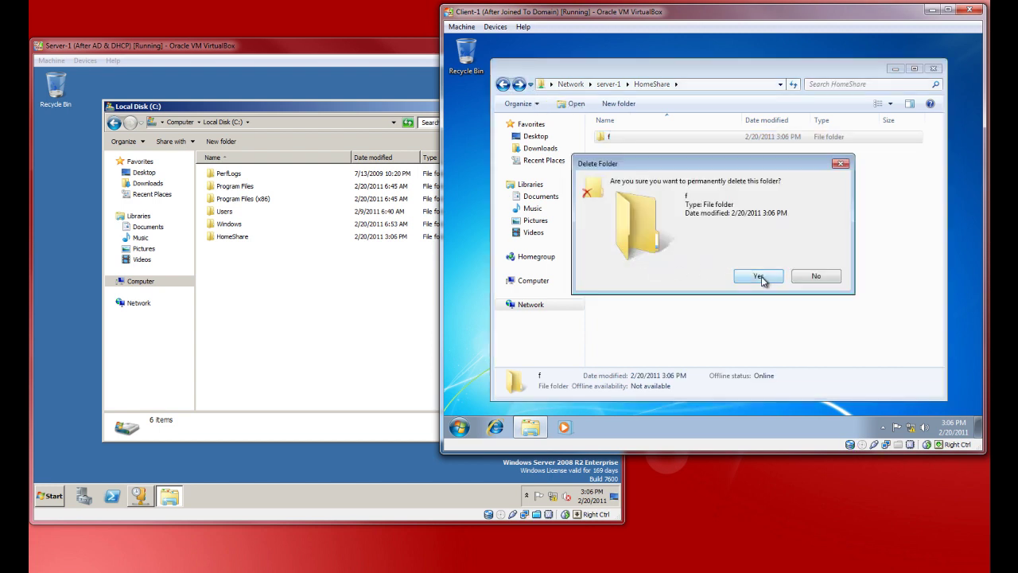
left_click(752, 276)
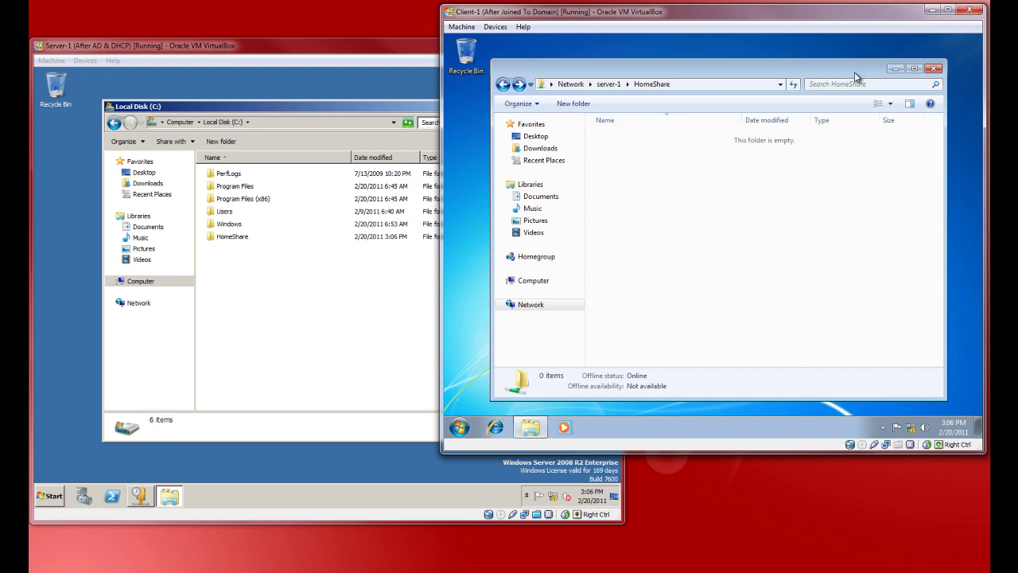
Step: Launch Active Directory Users and Computers on the server and close the client's HomeShare window
left_click_drag(854, 71, 872, 61)
left_click(465, 429)
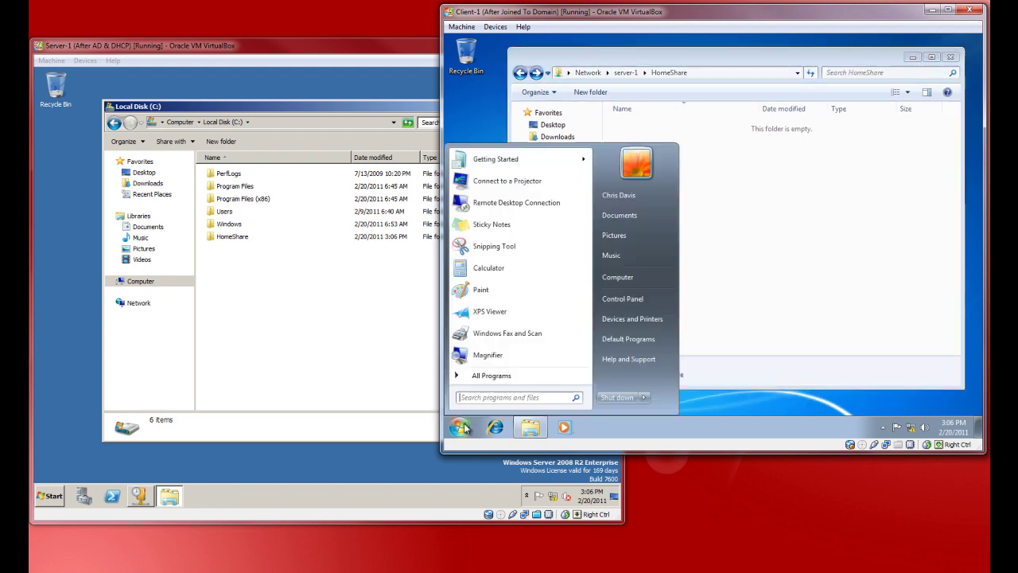
left_click(779, 199)
left_click(114, 460)
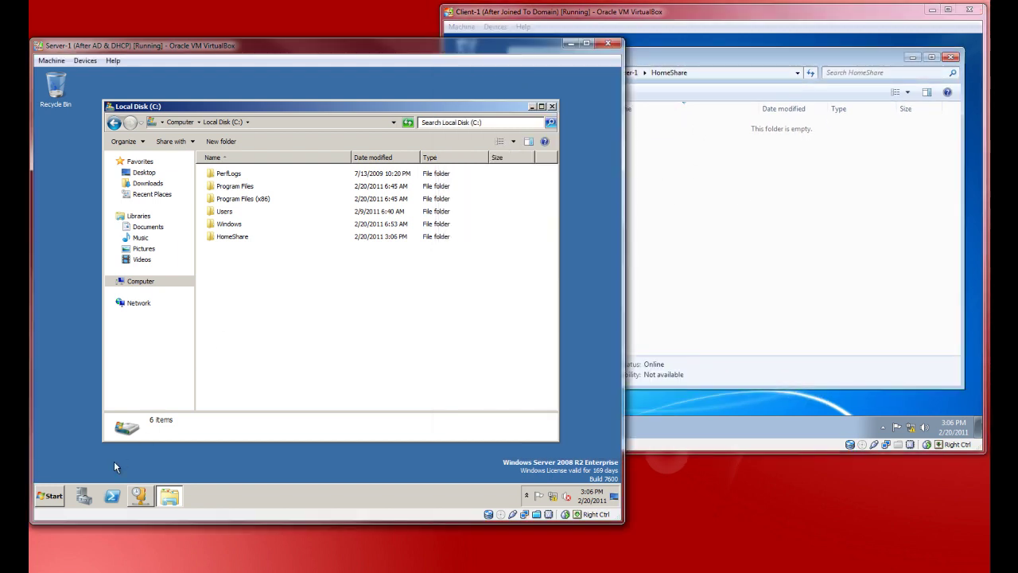
left_click(50, 496)
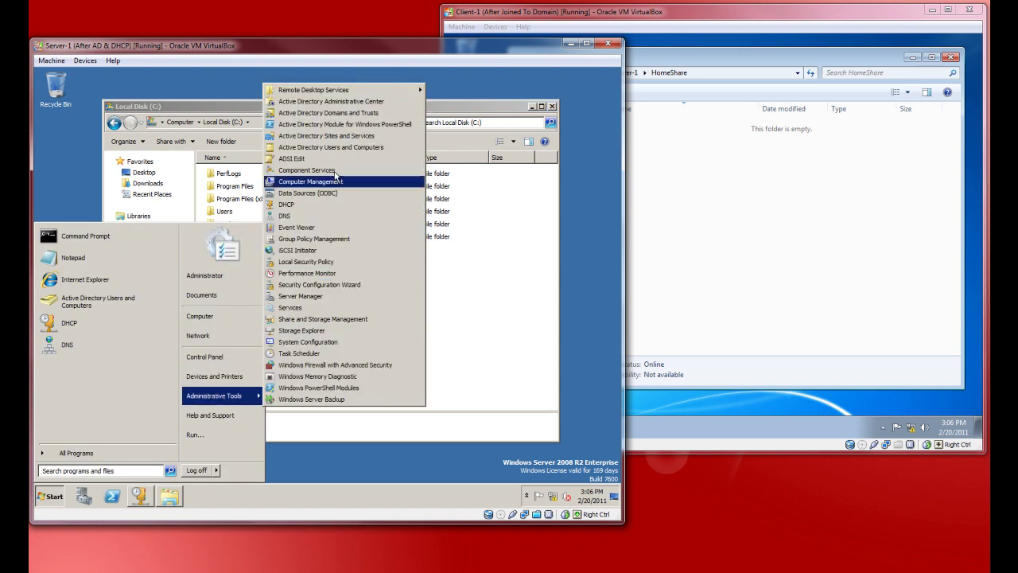
left_click(833, 205)
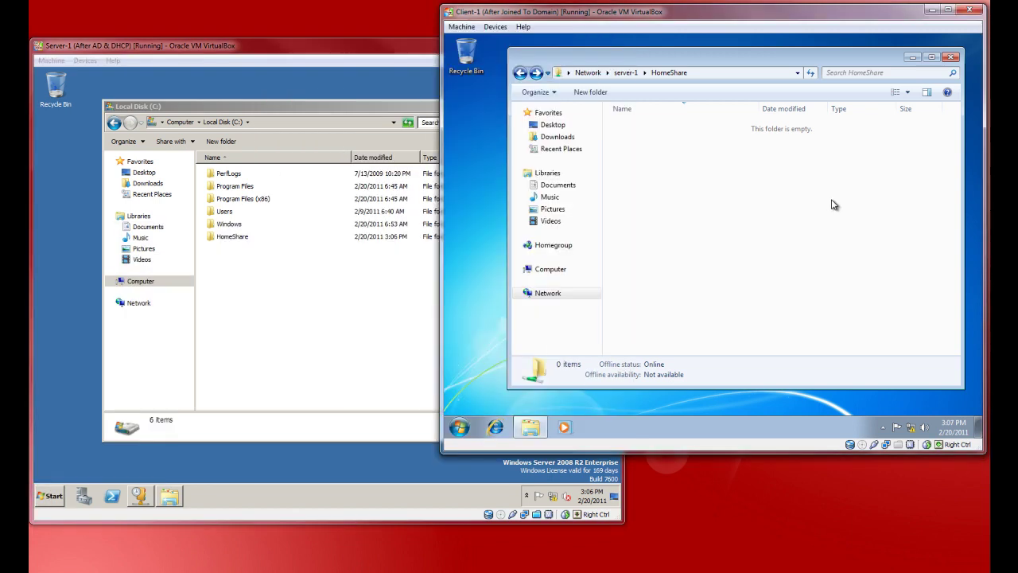
left_click(950, 56)
Step: Browse the IS and ER units under COOL-OBJECTS and select ER's user account
left_click(293, 289)
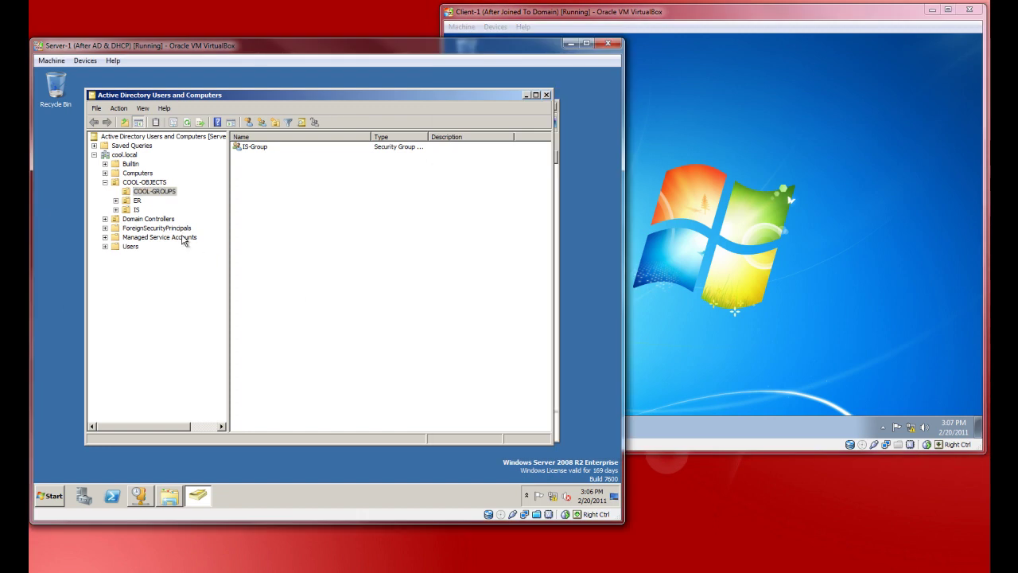
left_click(136, 210)
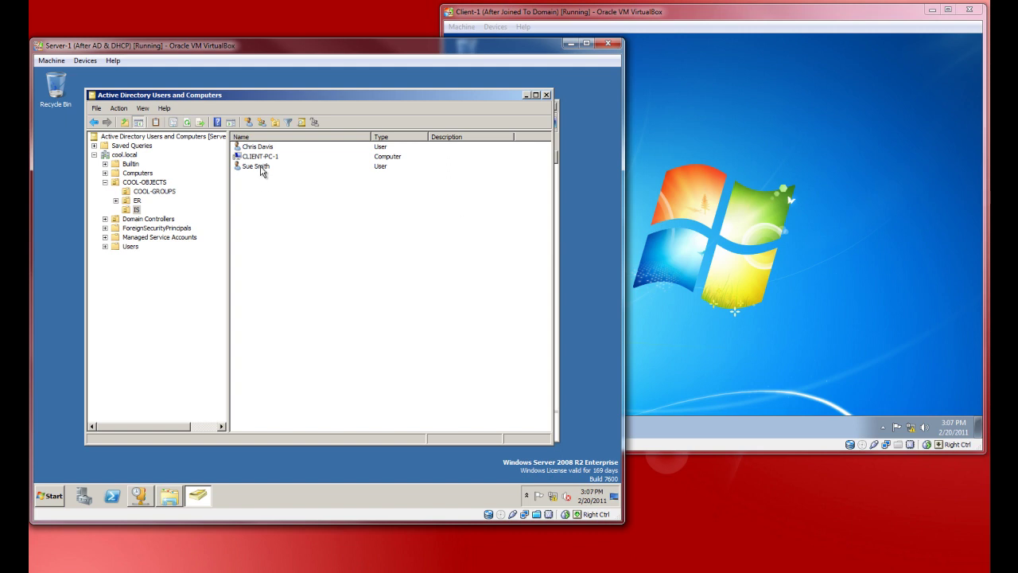
left_click(136, 200)
left_click(259, 150)
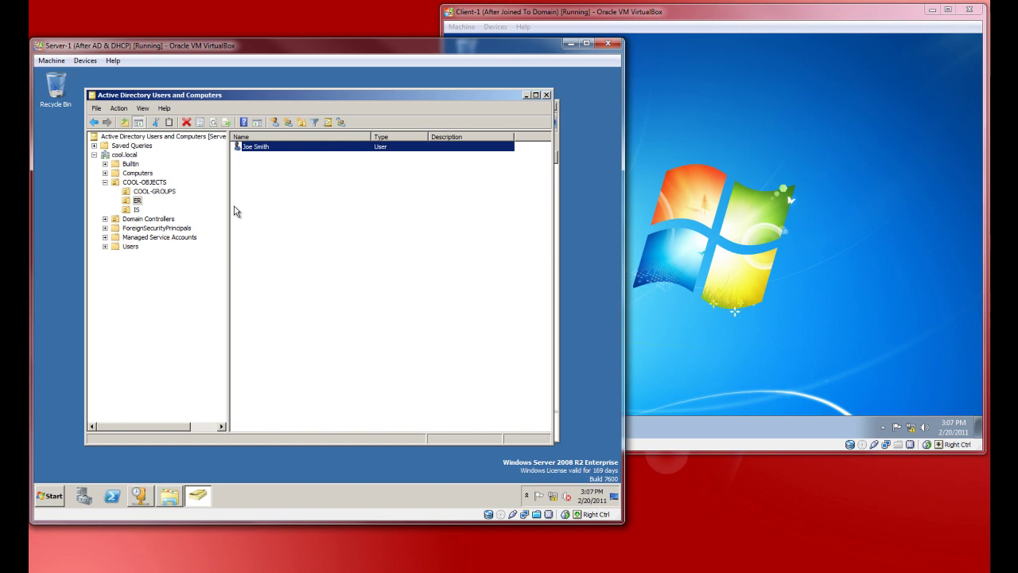
left_click(667, 183)
Step: Log off the client and sign back in as the ER domain user
left_click(459, 427)
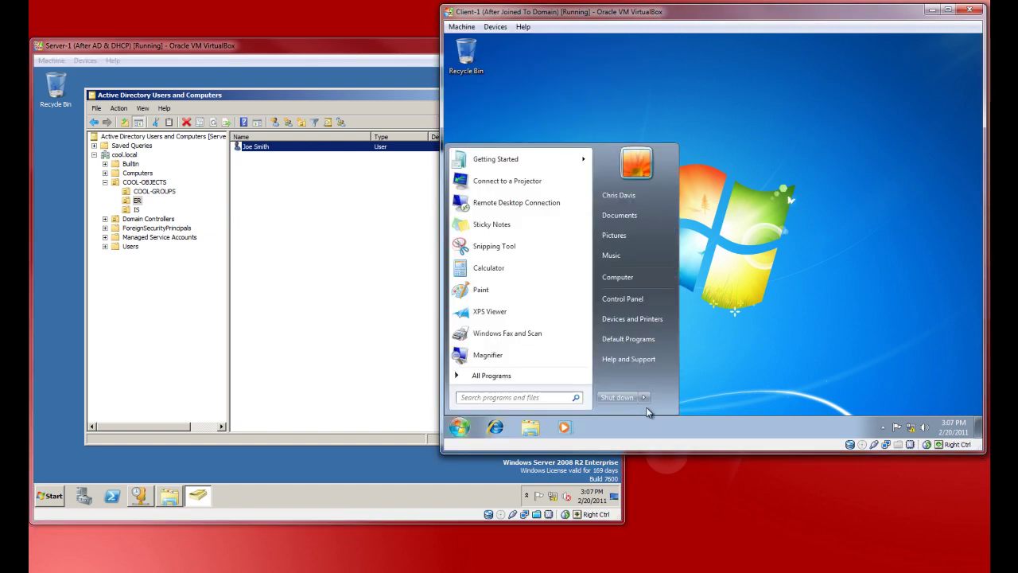
left_click(644, 397)
left_click(692, 362)
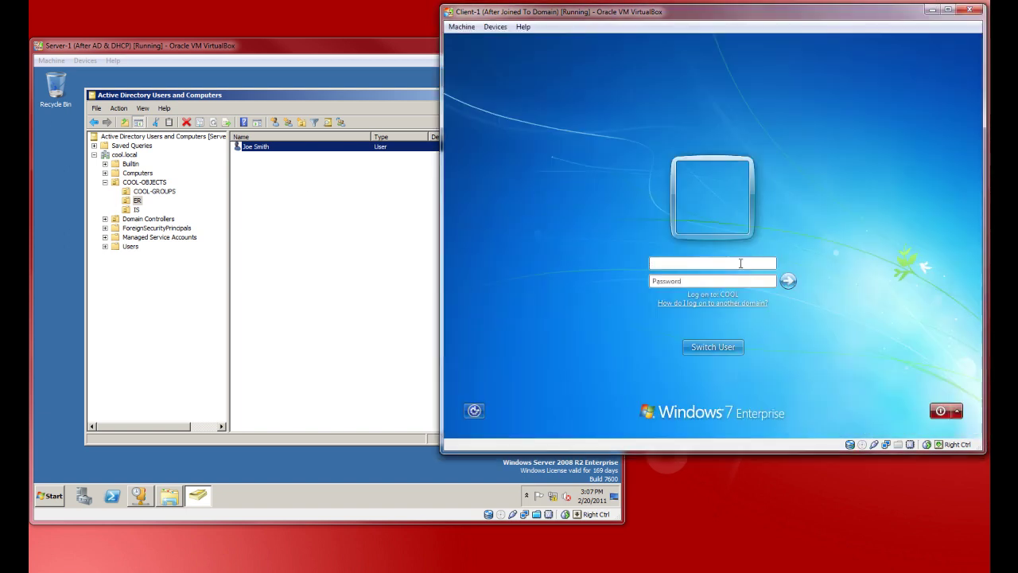
left_click(741, 263)
key("Return")
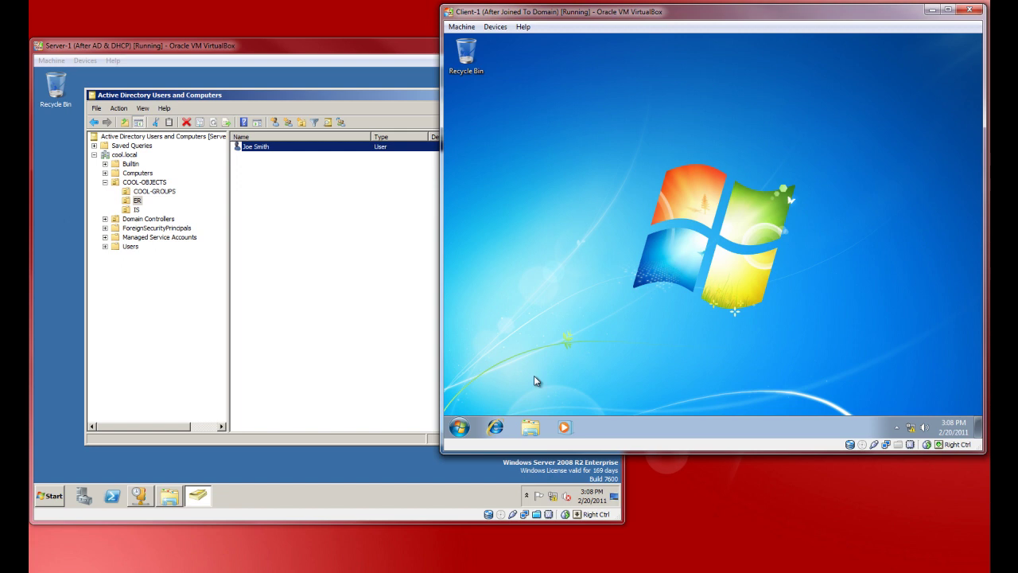
Step: Open the HomeShare share via \\server-1 from Start search
left_click(459, 427)
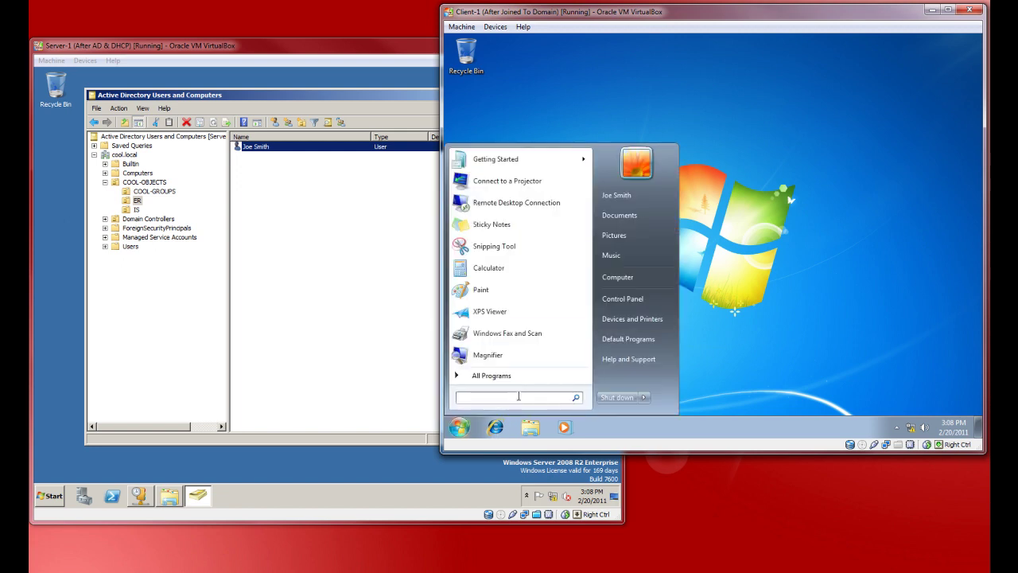
type("\\\\serv")
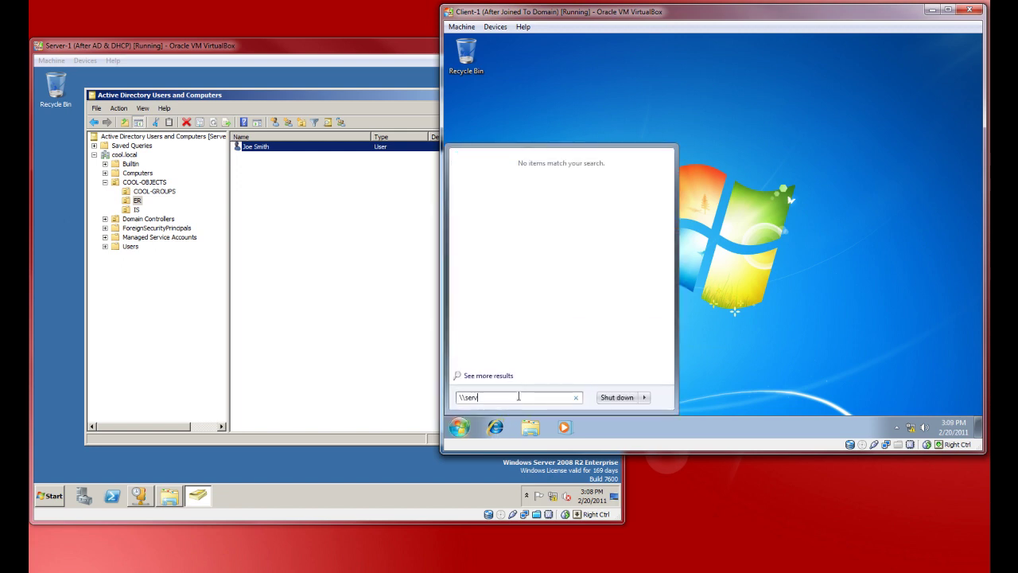
type("er-1")
key("Return")
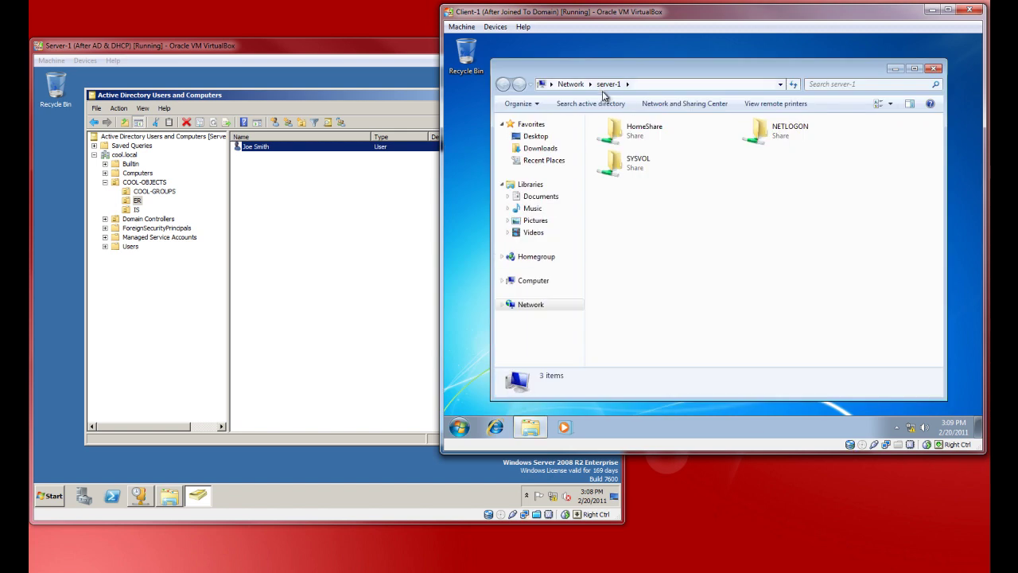
left_click(626, 132)
double_click(626, 132)
Step: Try creating a new folder in HomeShare and dismiss the access denied message
right_click(601, 171)
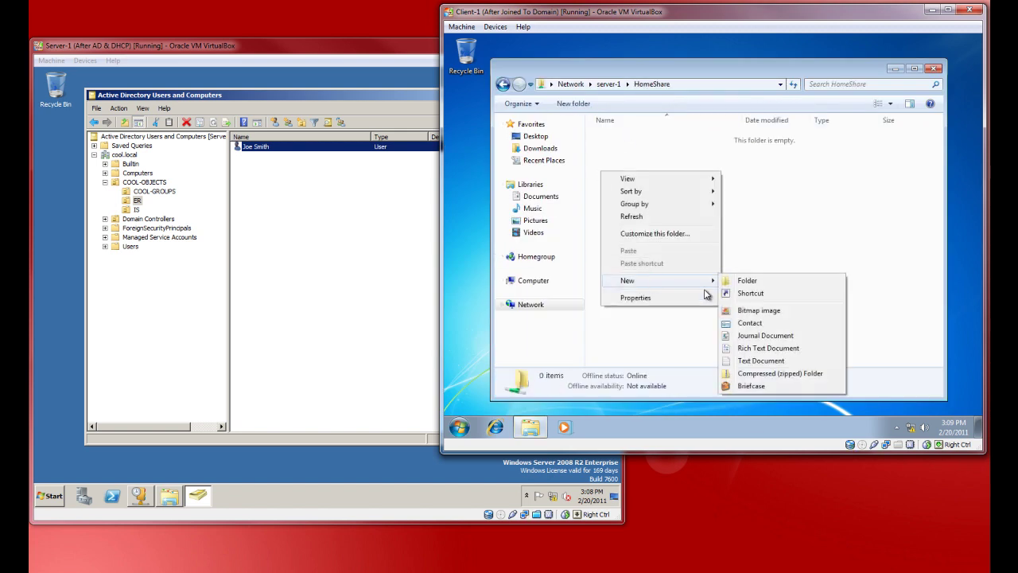
mouse_move(651, 280)
left_click(746, 282)
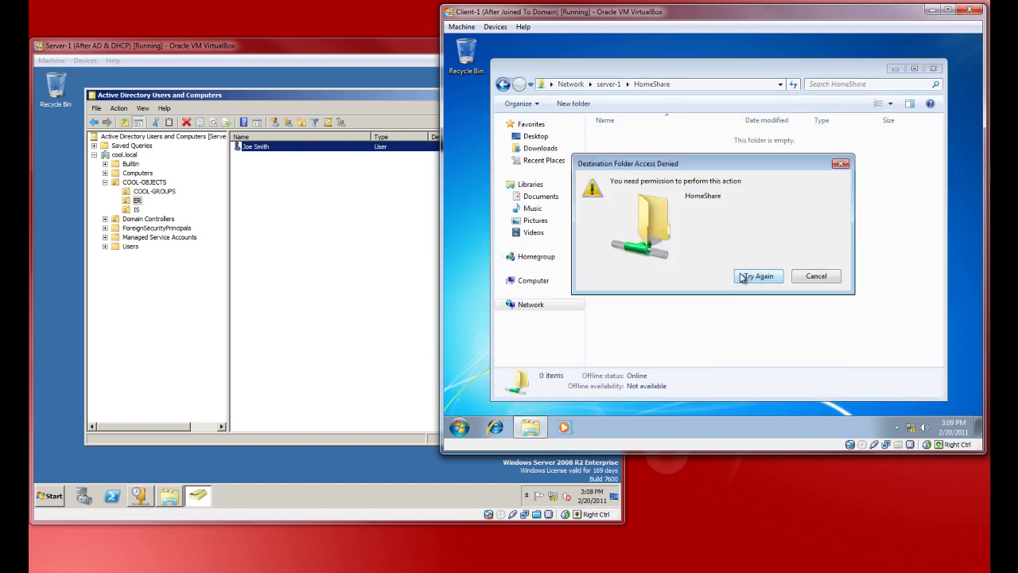
left_click(816, 276)
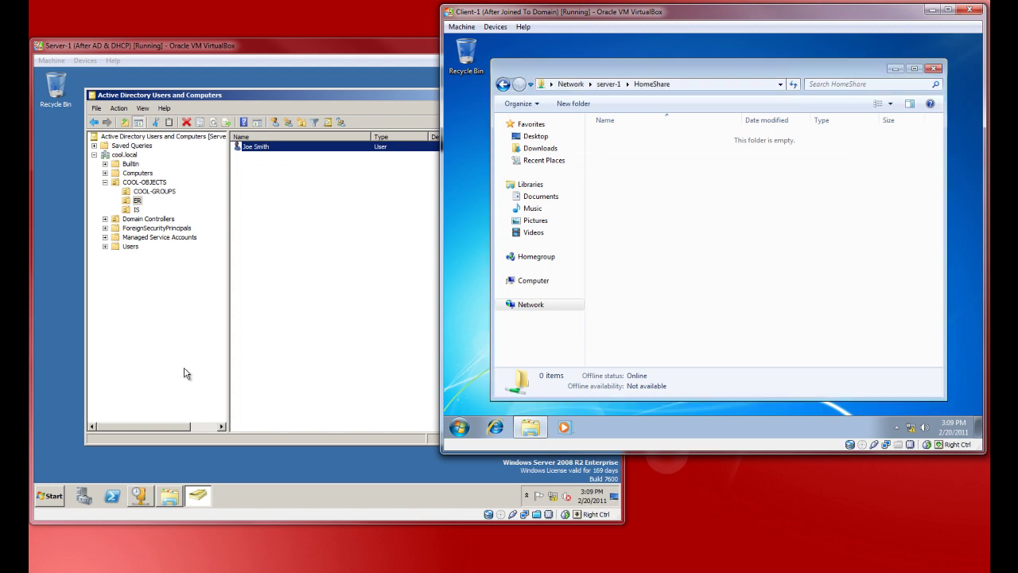
left_click(175, 498)
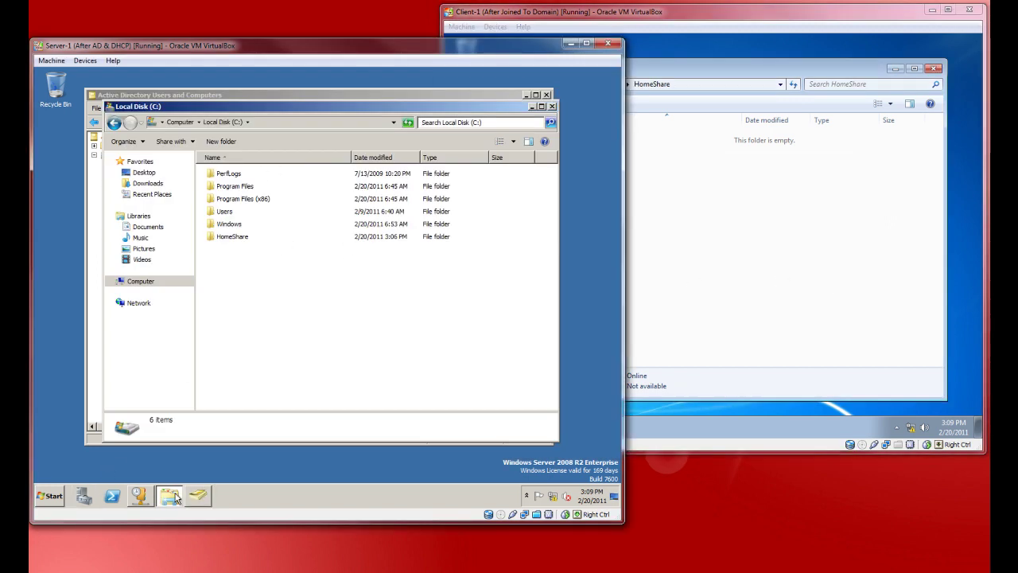
Step: Review Domain Users and Administrators permissions on HomeShare's Security tab without changes
right_click(250, 237)
left_click(278, 377)
left_click(318, 235)
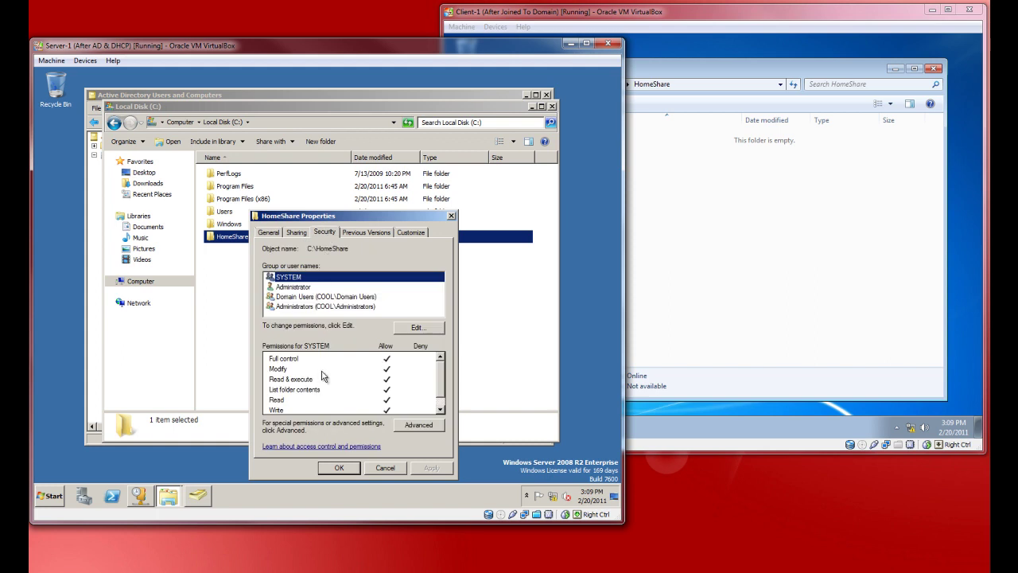
left_click(293, 298)
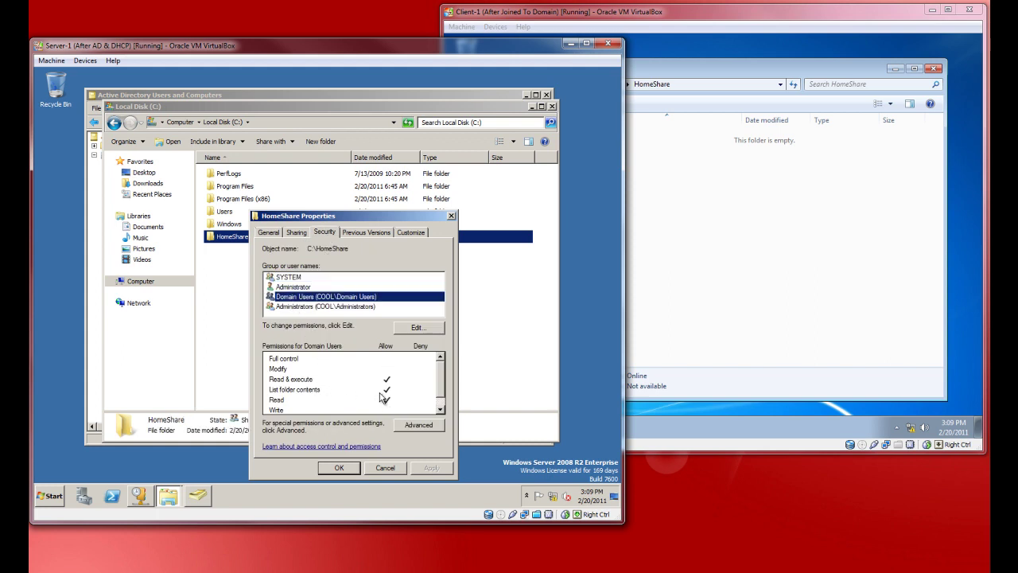
scroll(448, 388, "down", 1)
scroll(448, 387, "up", 1)
left_click(314, 308)
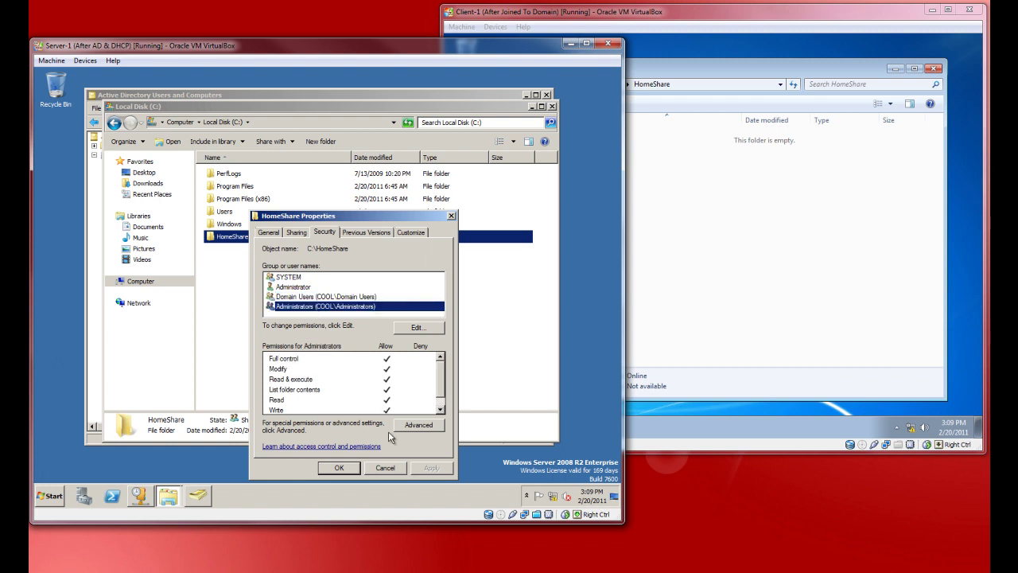
left_click(315, 298)
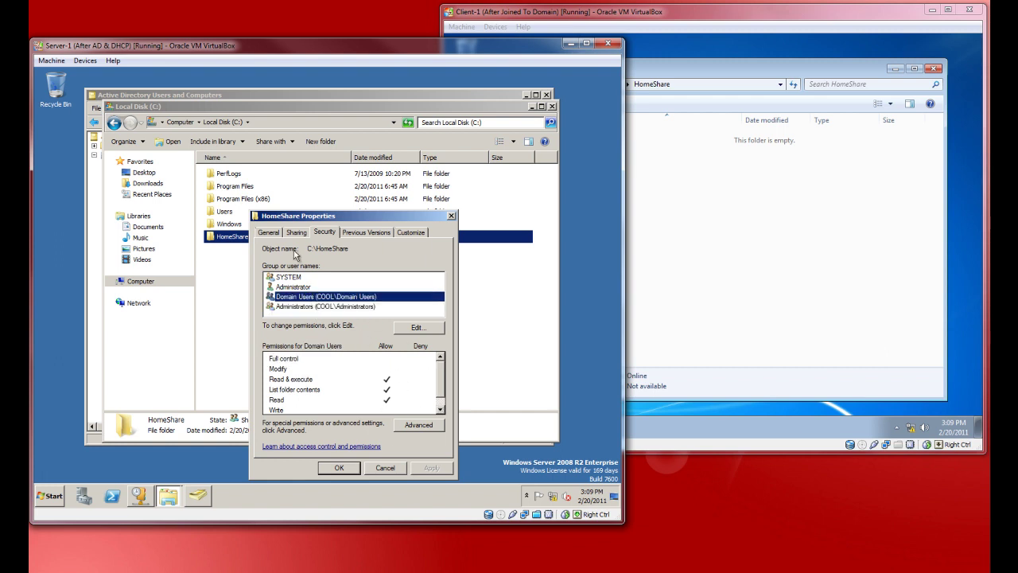
left_click(385, 468)
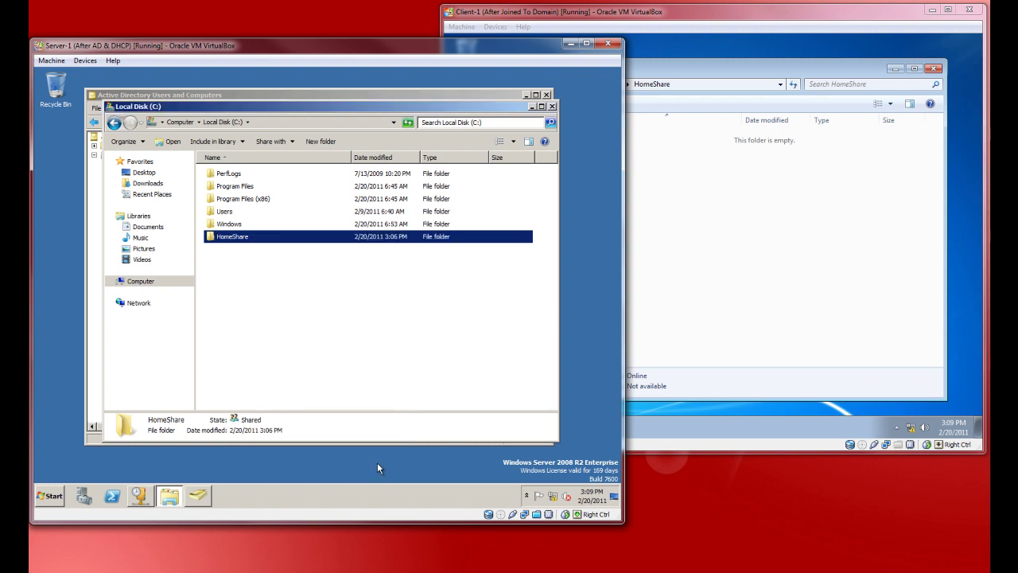
Step: Recheck Domain Users security permissions and browse the Previous Versions, Customize and Sharing pages
right_click(230, 238)
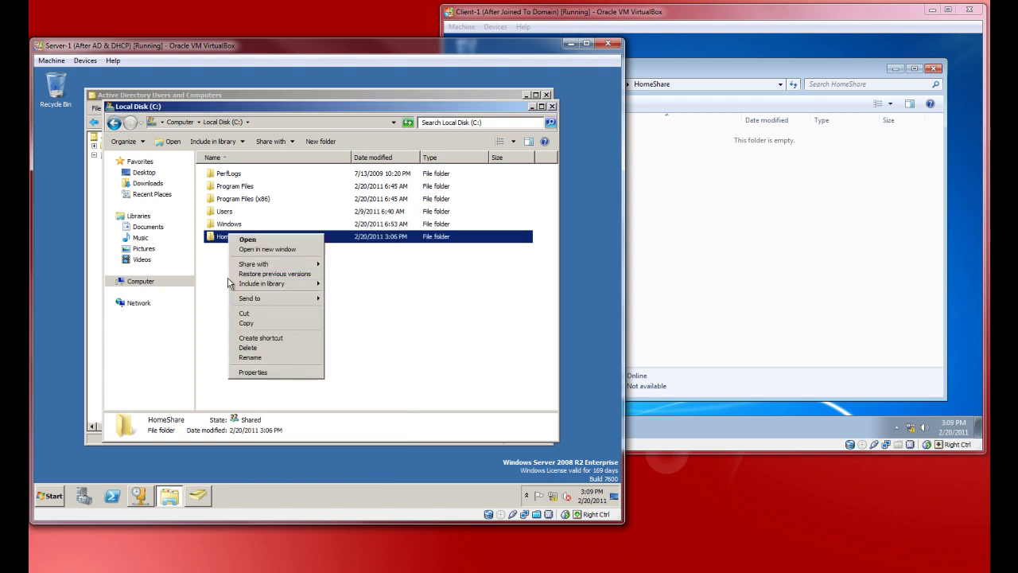
left_click(254, 373)
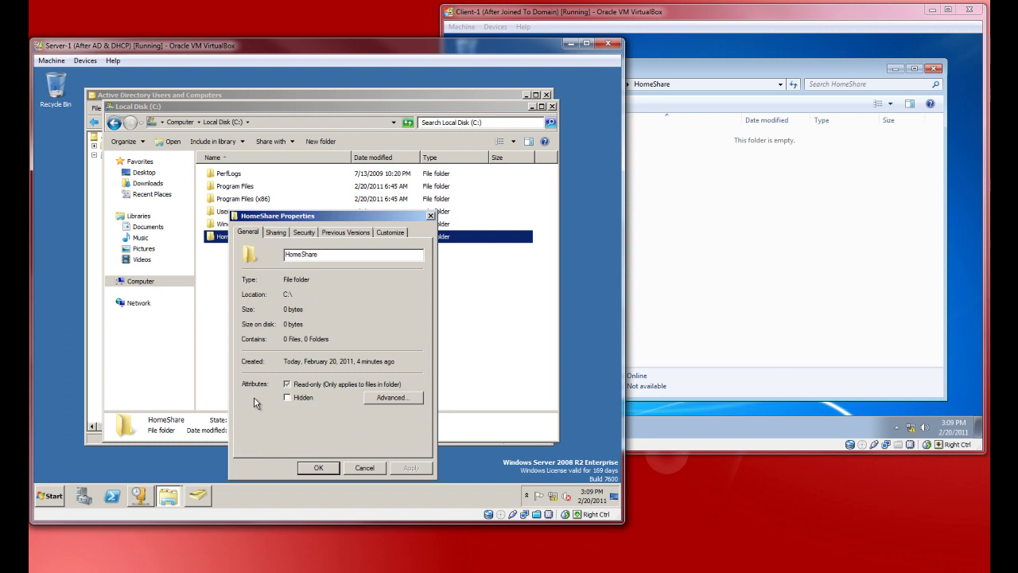
left_click(303, 233)
left_click(278, 296)
left_click(422, 394)
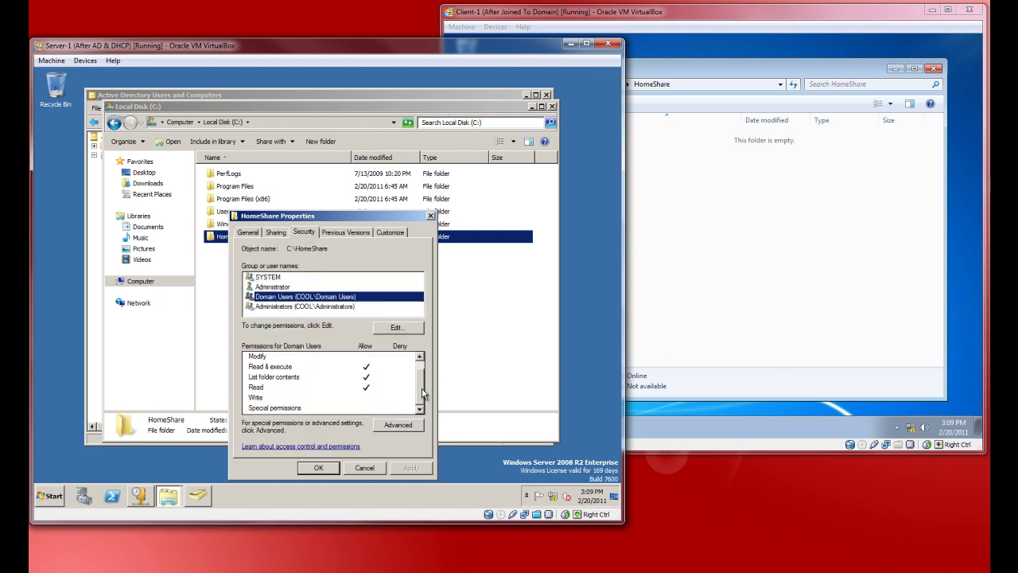
left_click(346, 235)
left_click(391, 233)
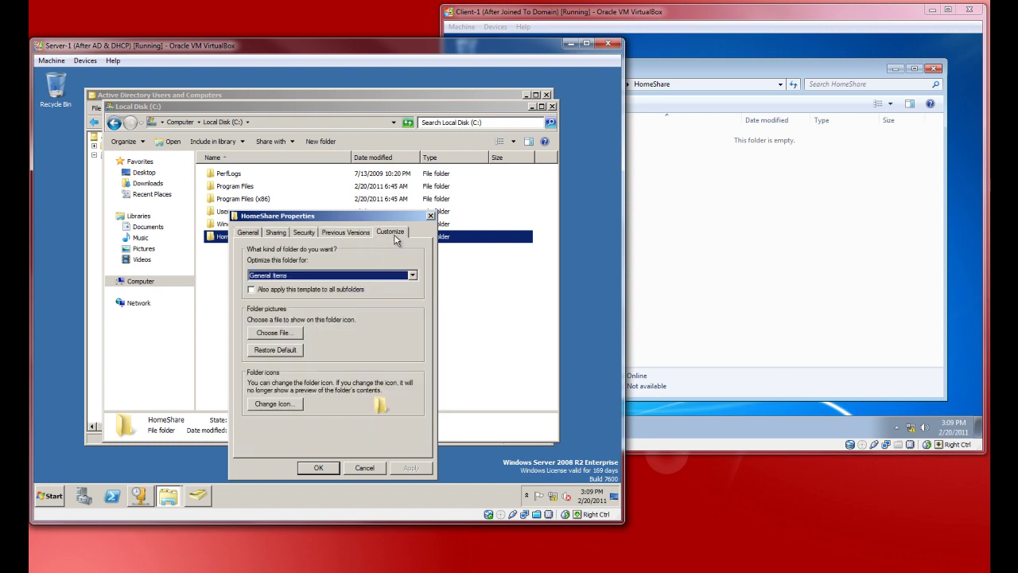
left_click(280, 232)
left_click(365, 467)
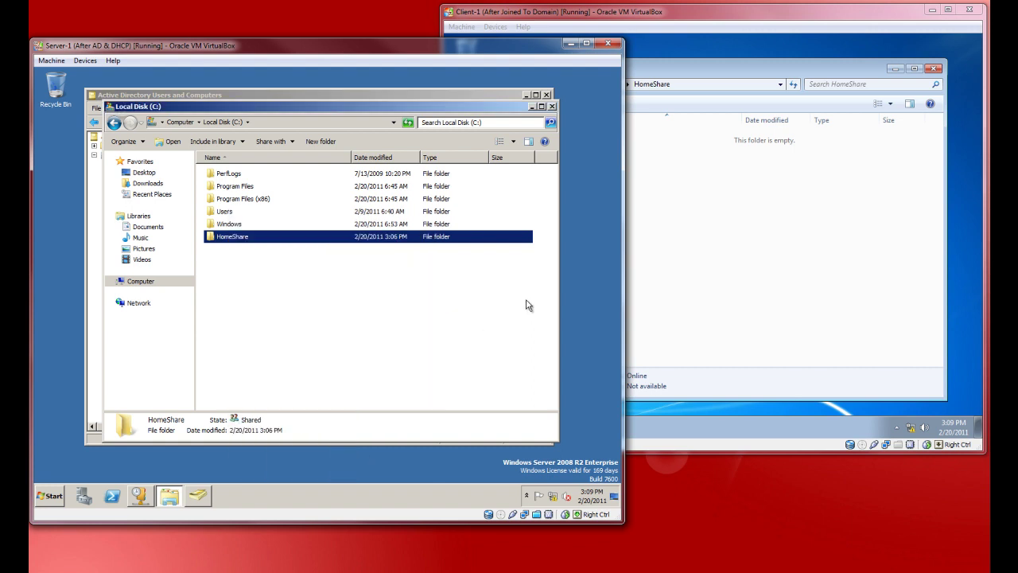
left_click(528, 305)
Step: Reopen HomeShare's Security tab on Domain Users, view Advanced settings, and move the dialog up
left_click_drag(473, 110, 494, 132)
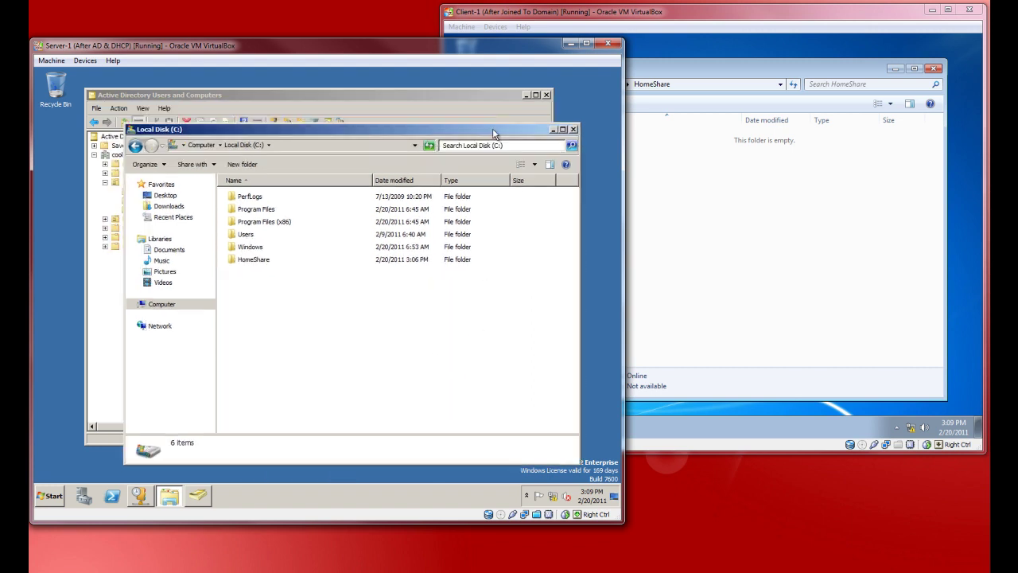
left_click(249, 263)
right_click(250, 260)
left_click(280, 393)
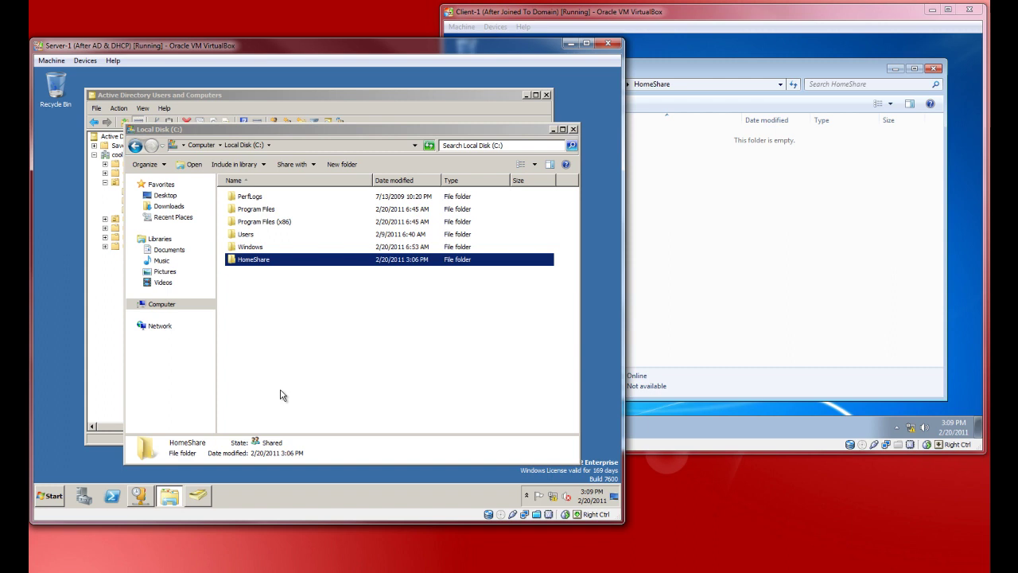
left_click(295, 232)
left_click(324, 232)
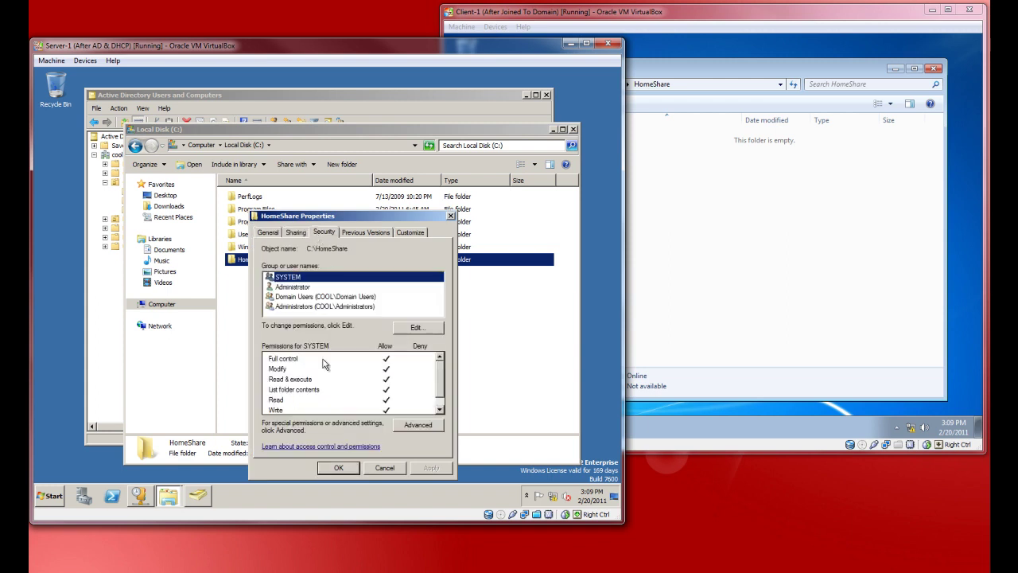
left_click(319, 296)
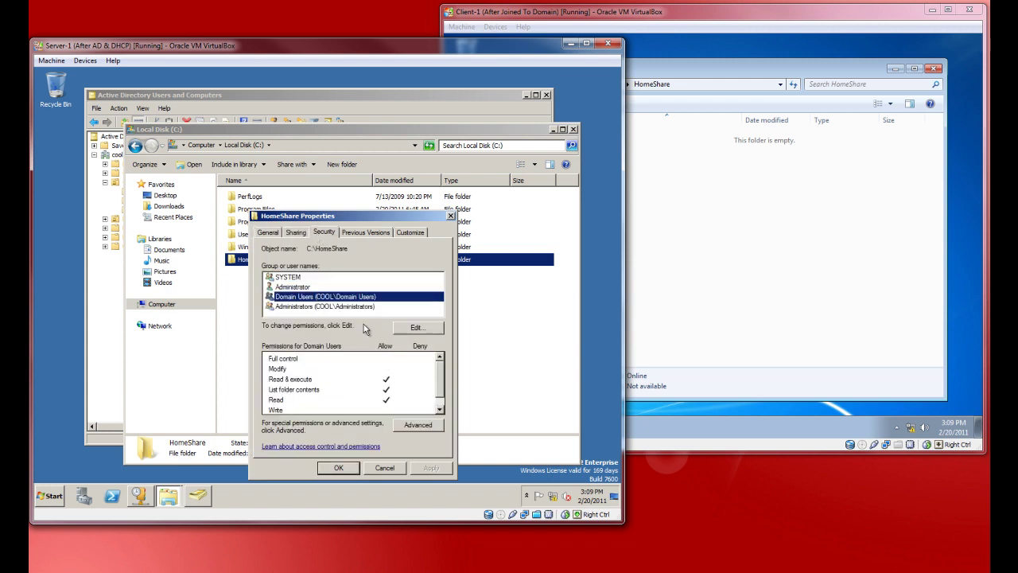
left_click(426, 425)
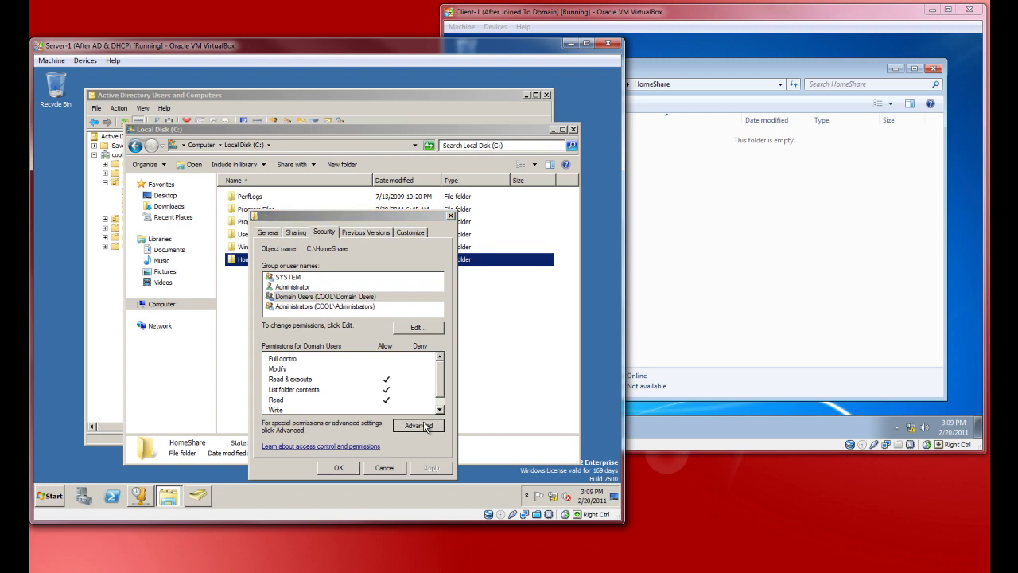
left_click(549, 471)
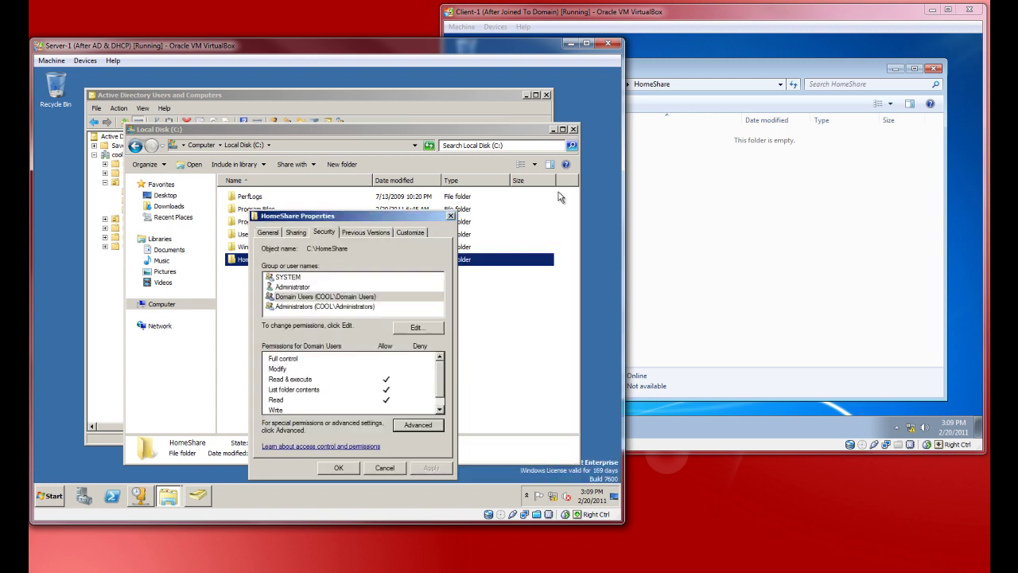
left_click_drag(355, 218, 392, 92)
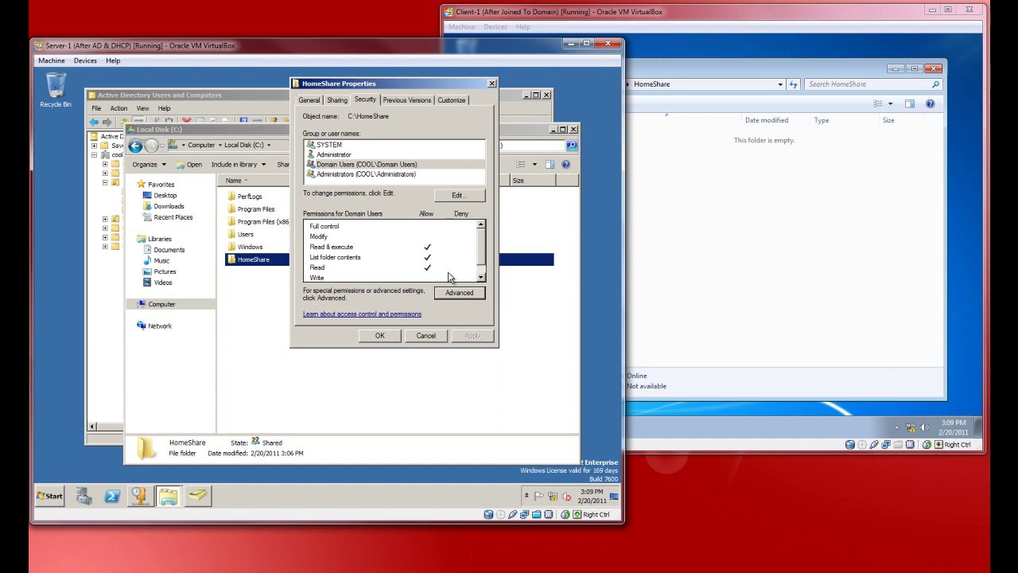
Step: Add a domain user to HomeShare's security permissions with Modify allowed and save
left_click(453, 197)
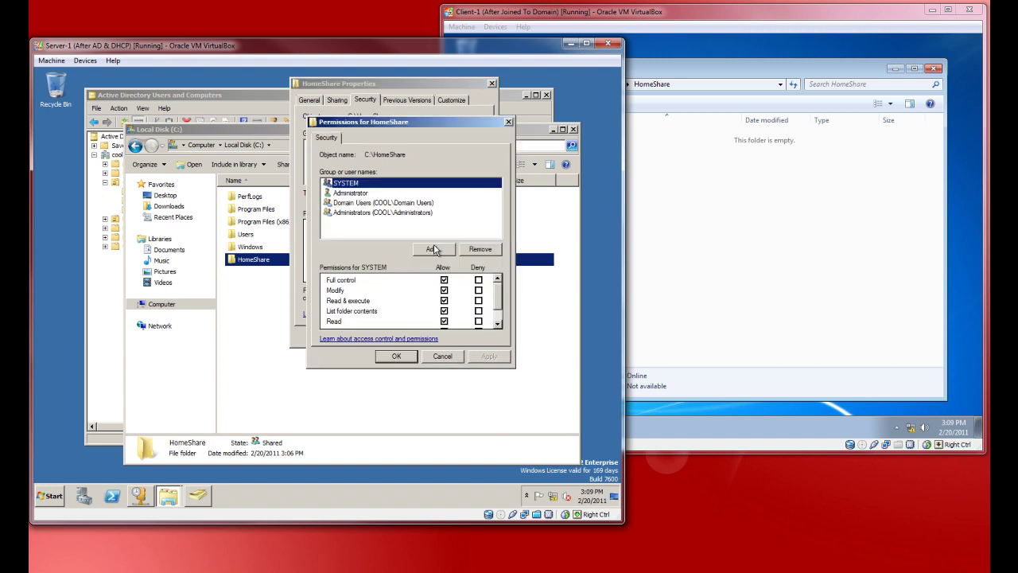
left_click(435, 250)
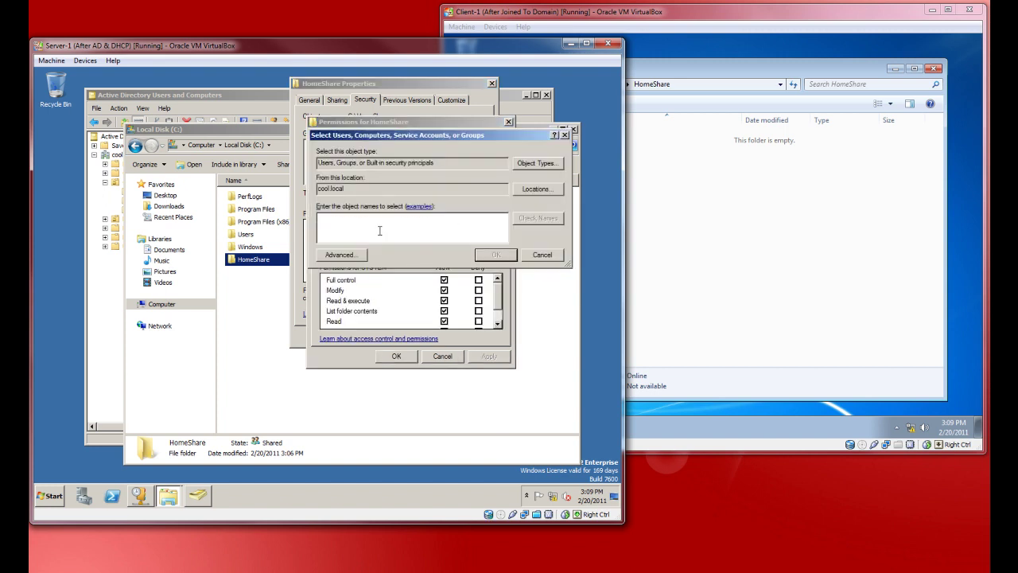
type("am")
key("Return")
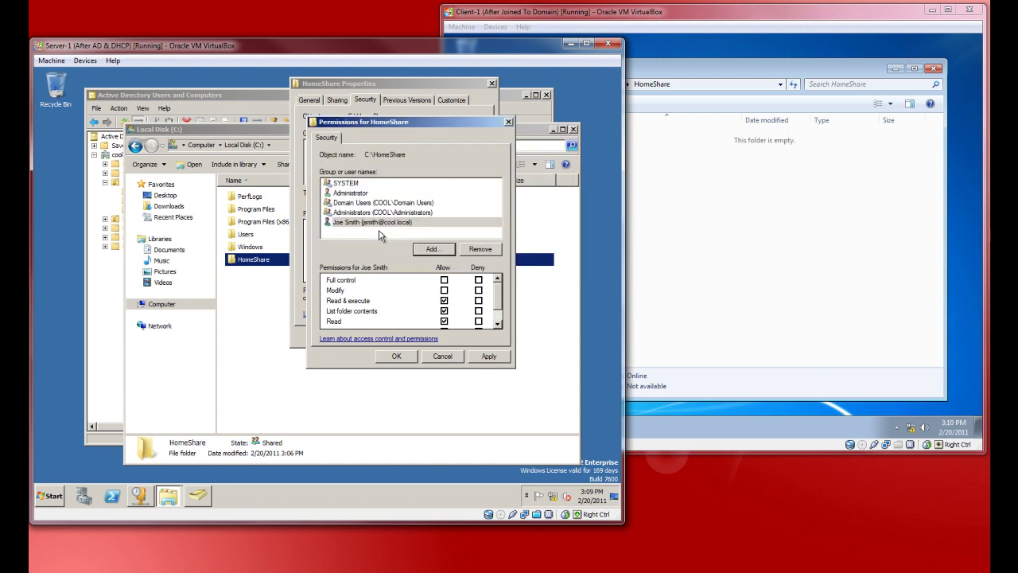
left_click(444, 290)
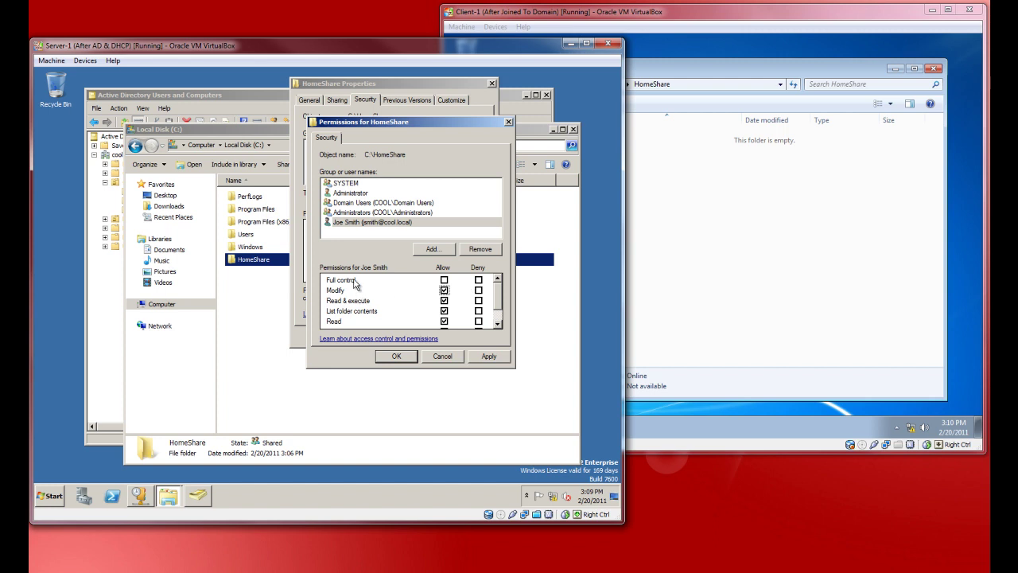
left_click(411, 357)
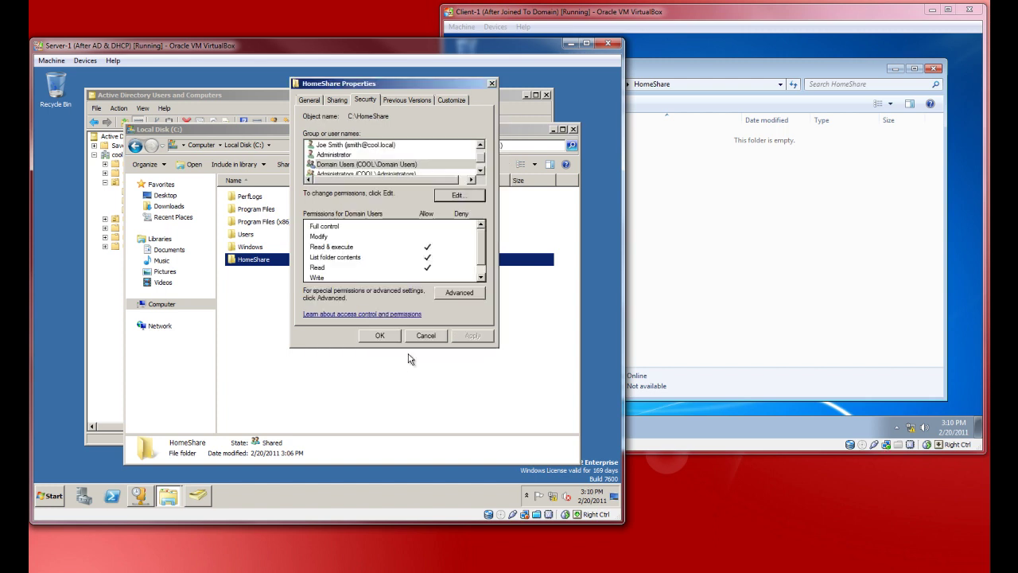
Step: Create a folder named asdf in the client's HomeShare share
left_click(385, 337)
left_click(786, 270)
right_click(605, 189)
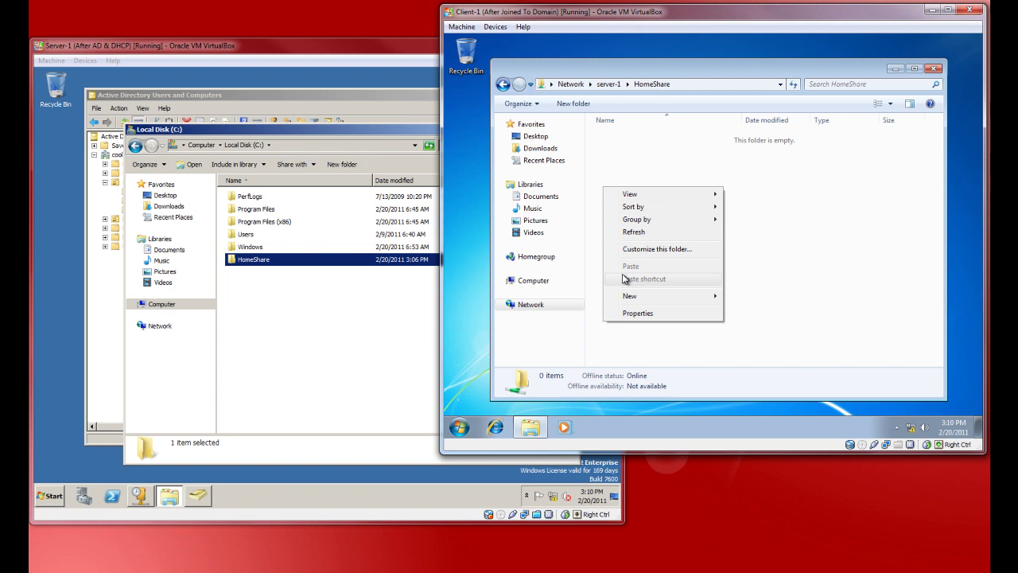
mouse_move(700, 296)
left_click(805, 301)
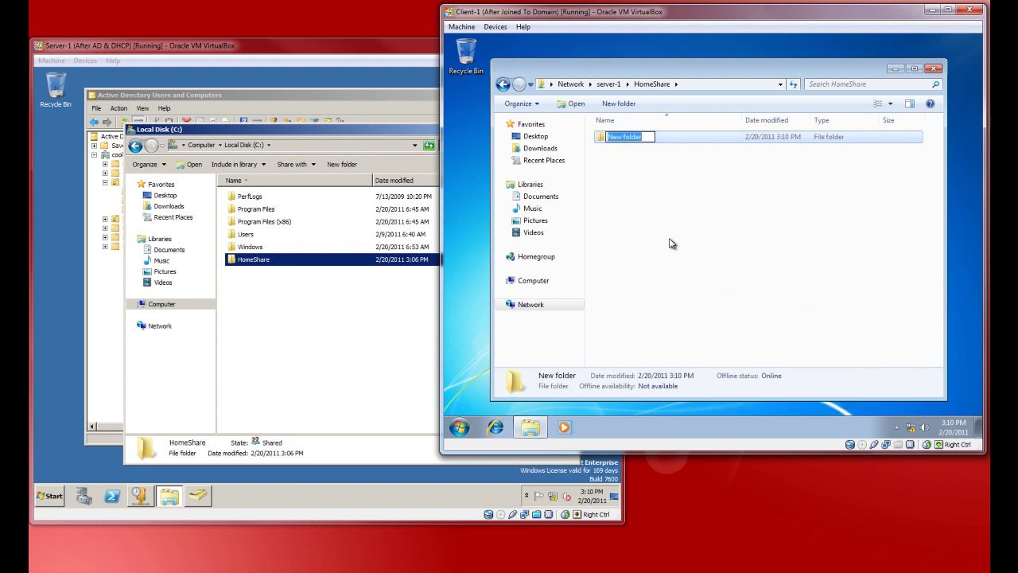
type("asdf")
key("Return")
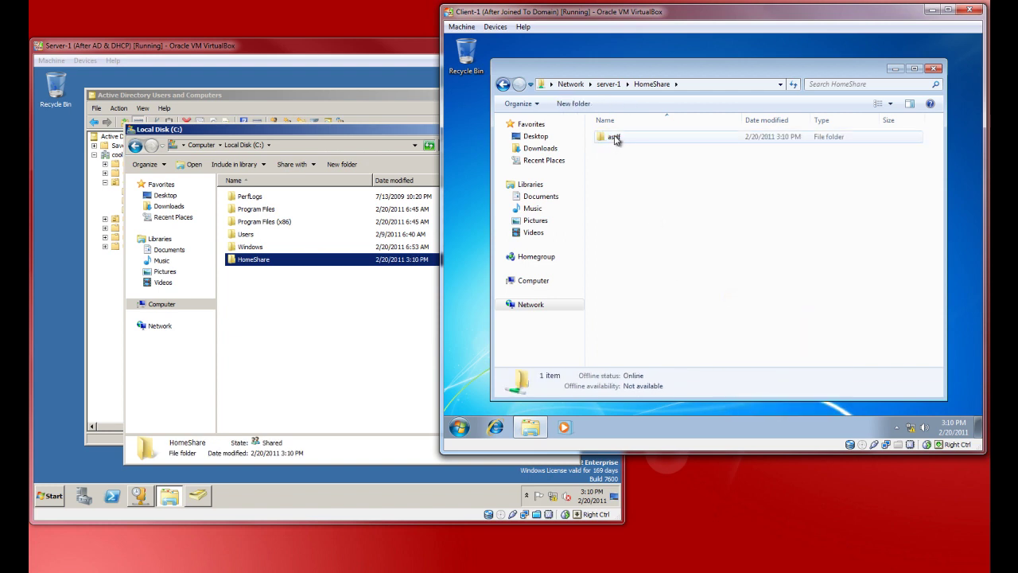
Step: Open asdf, go back to HomeShare, and close the client's Explorer window
double_click(609, 138)
left_click(503, 84)
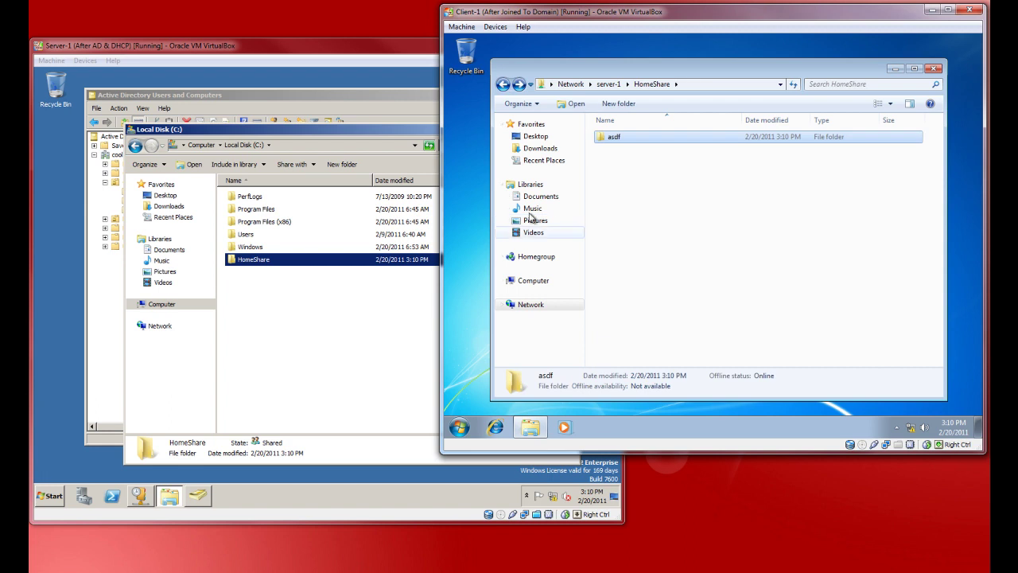
left_click(593, 224)
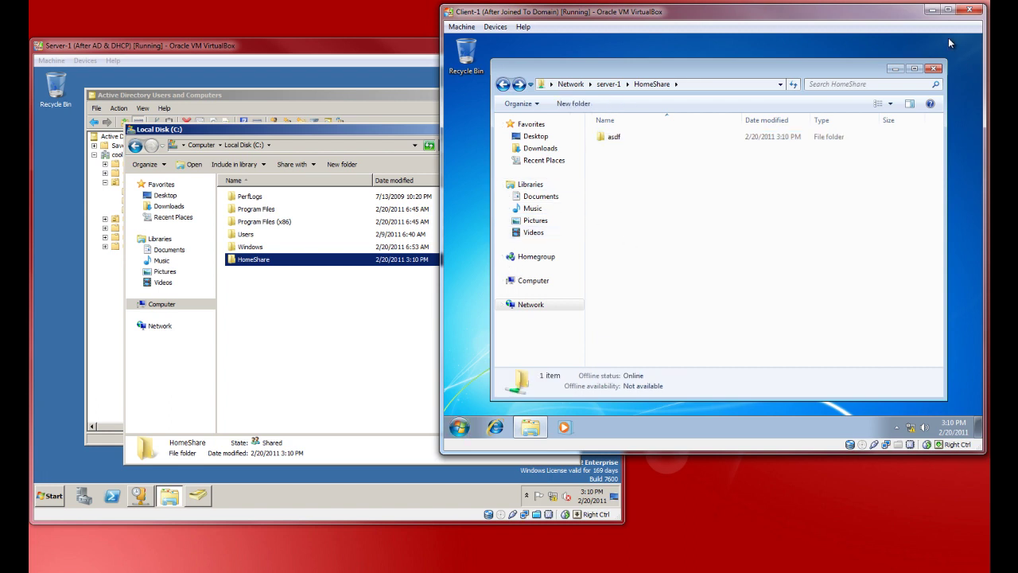
left_click(935, 70)
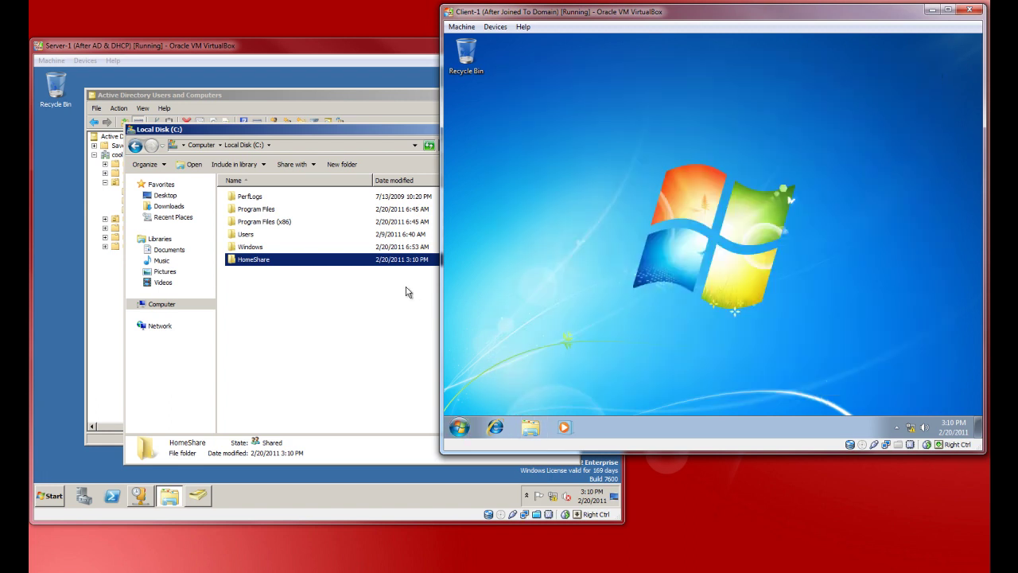
left_click_drag(470, 19, 464, 18)
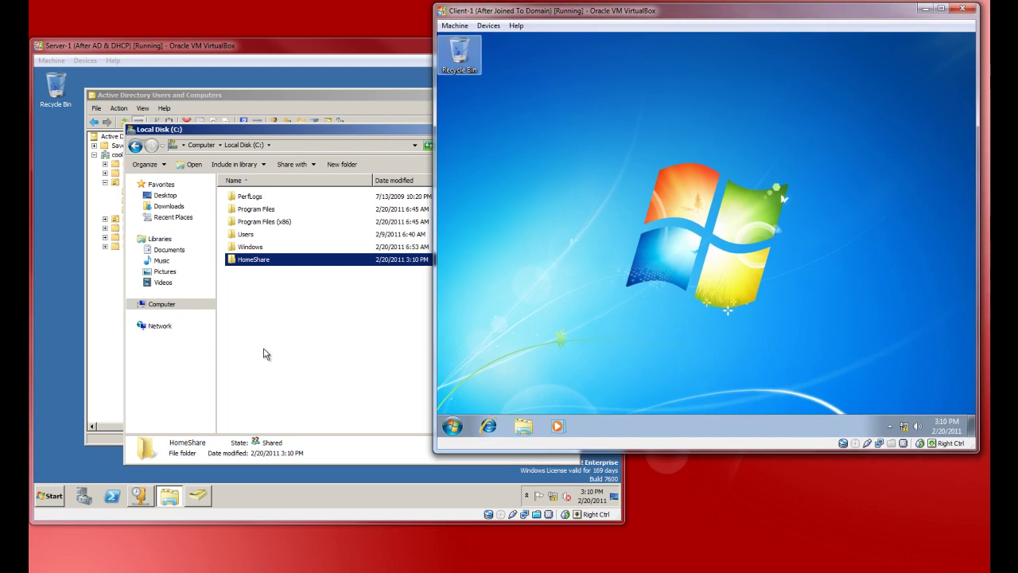
Step: Rearrange the server's Local Disk and Active Directory windows and select only HomeShare
left_click(269, 246, "ctrl")
left_click_drag(273, 136, 200, 141)
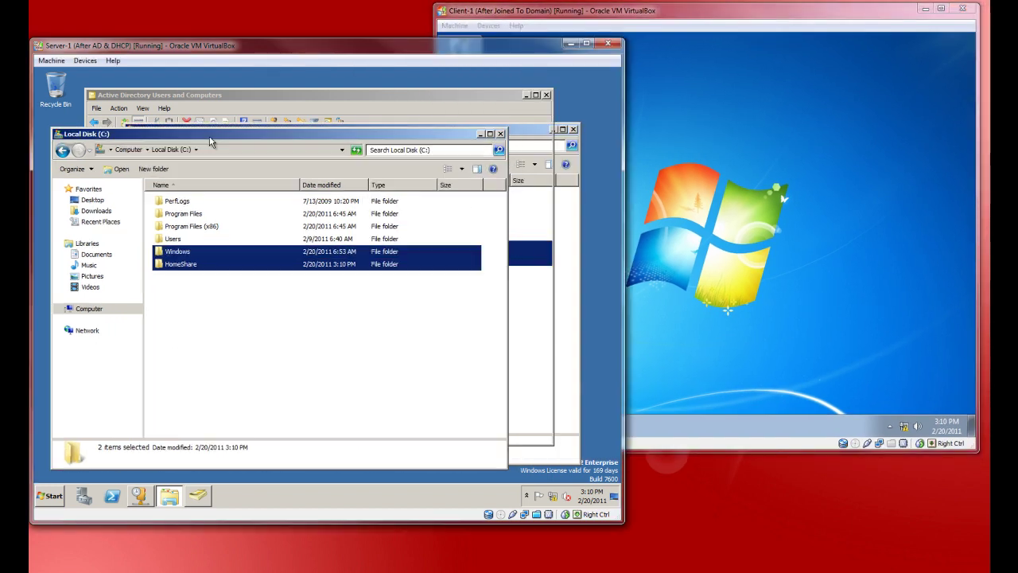
left_click_drag(256, 98, 299, 85)
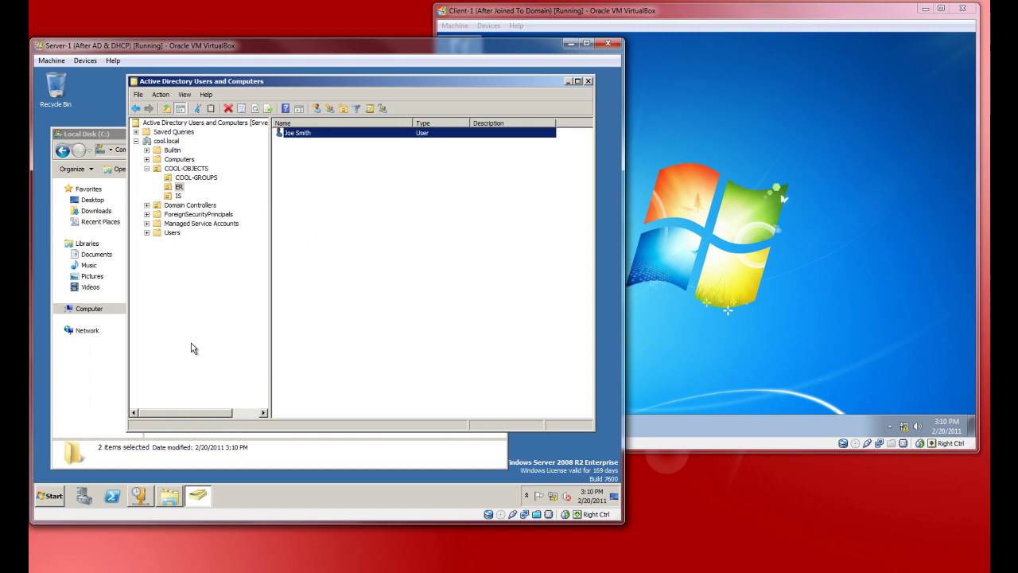
left_click(93, 393)
left_click(234, 321)
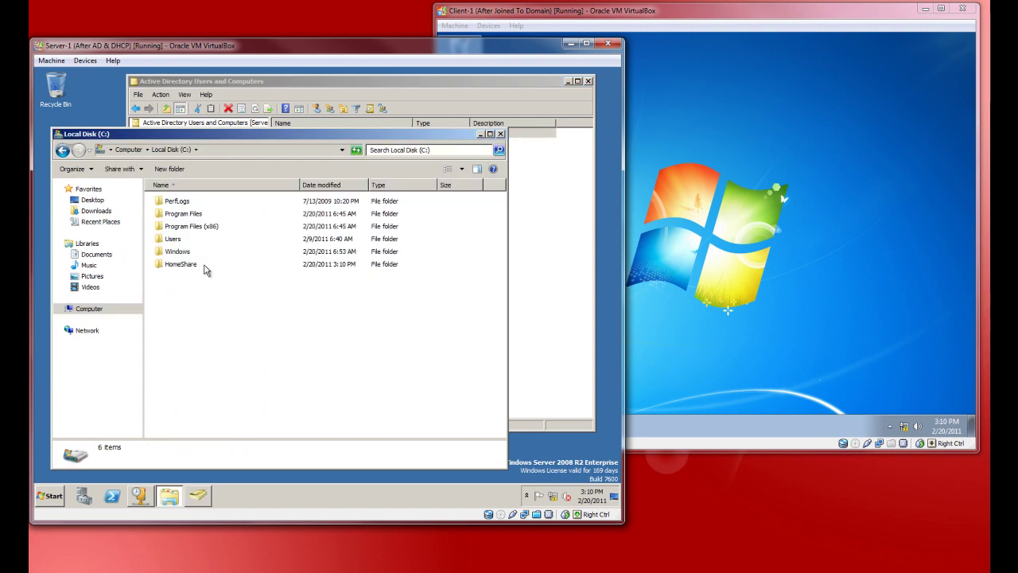
left_click(189, 264)
left_click(665, 286)
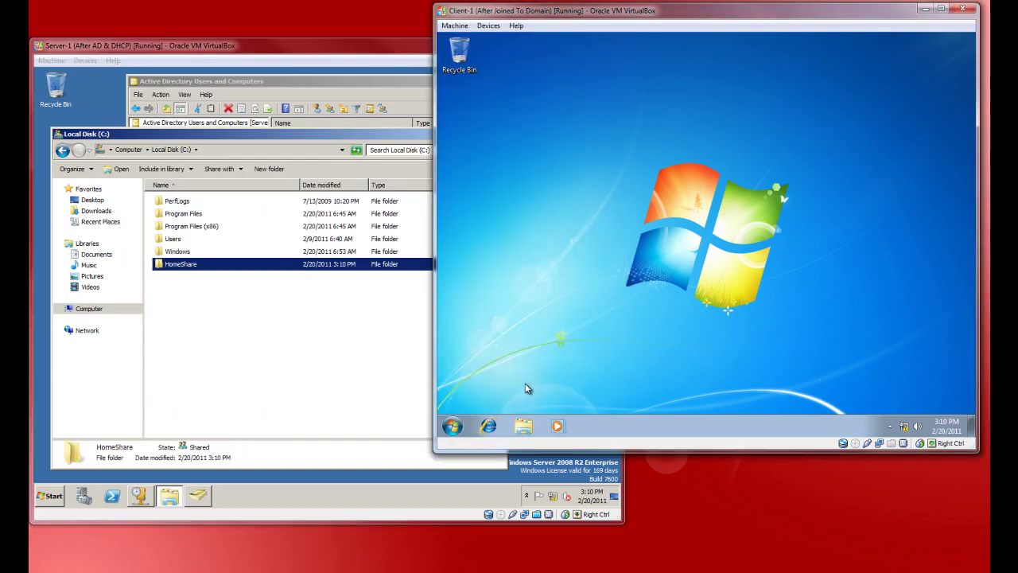
Step: Start mapping a network drive from the client's Computer view, cancel it, and close Computer
left_click(452, 427)
left_click(636, 276)
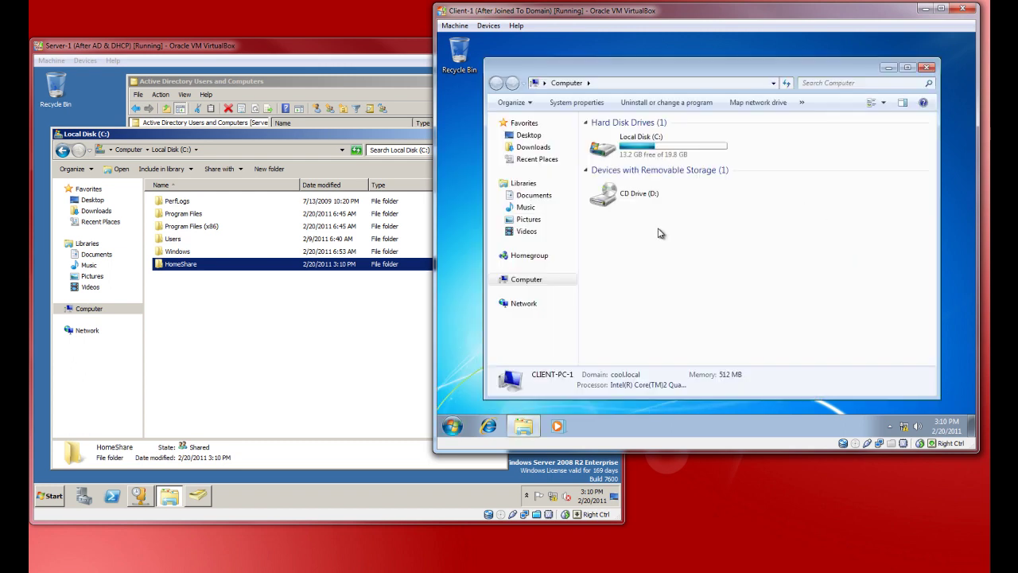
left_click(752, 101)
left_click(856, 338)
left_click(523, 426)
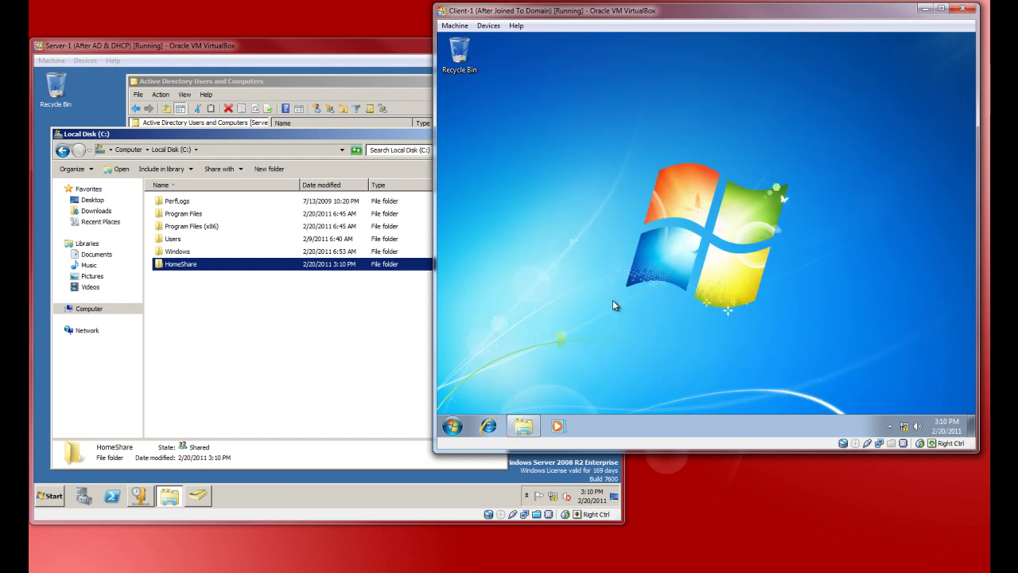
left_click(524, 426)
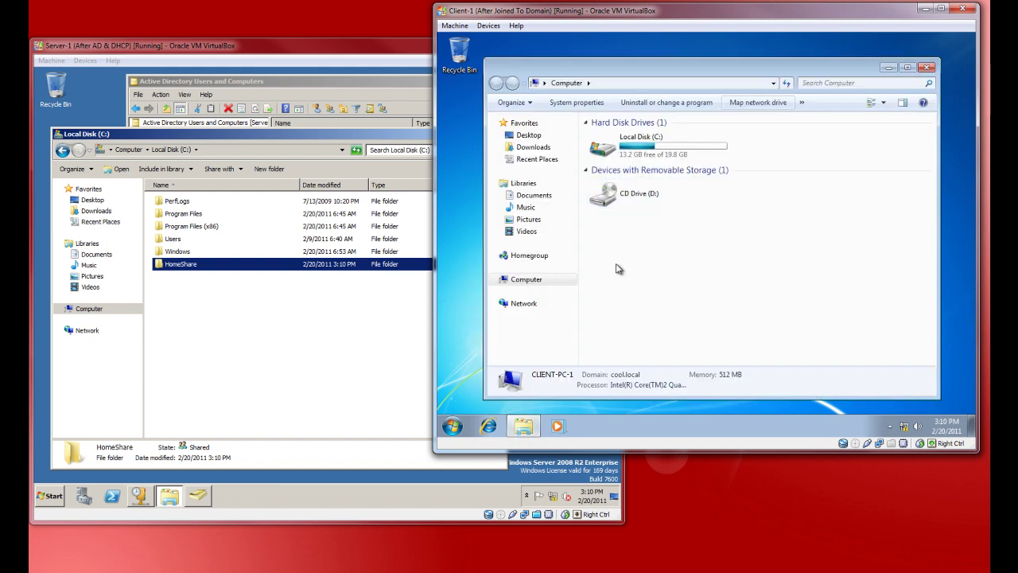
left_click(925, 68)
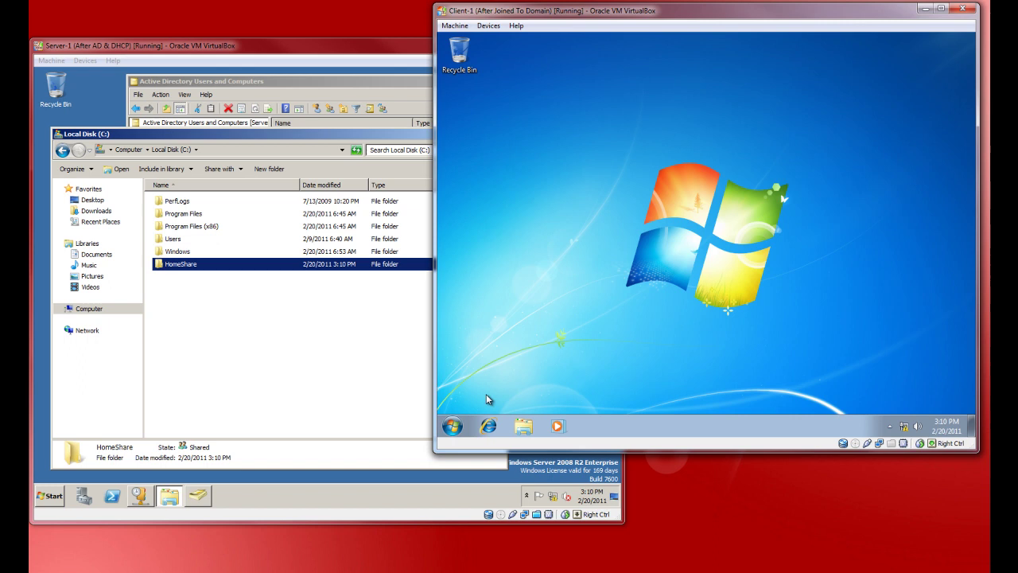
Step: Search for \\server-1 from the Start menu to list its network shares
left_click(454, 426)
type("\\\\server-")
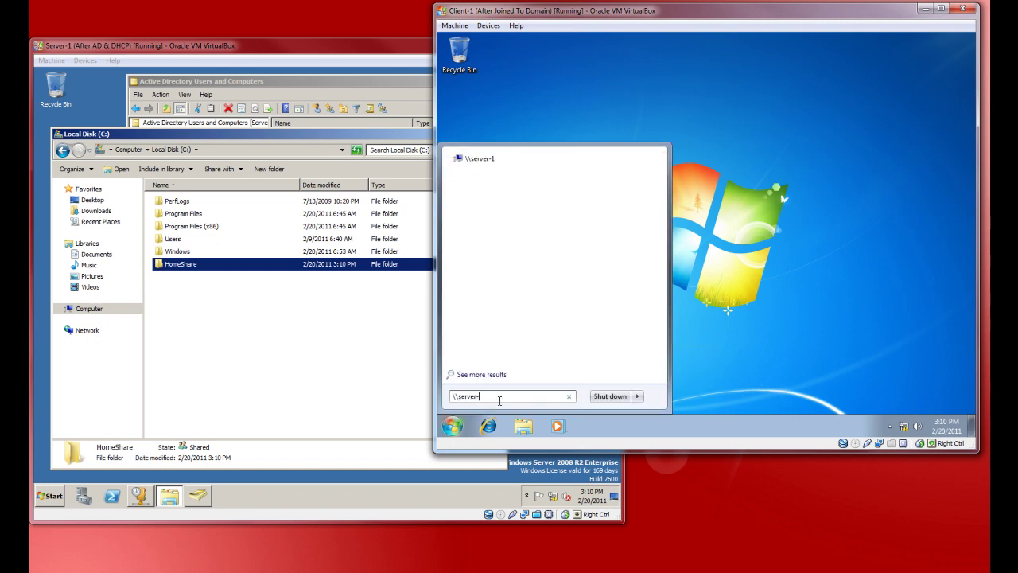
key("Return")
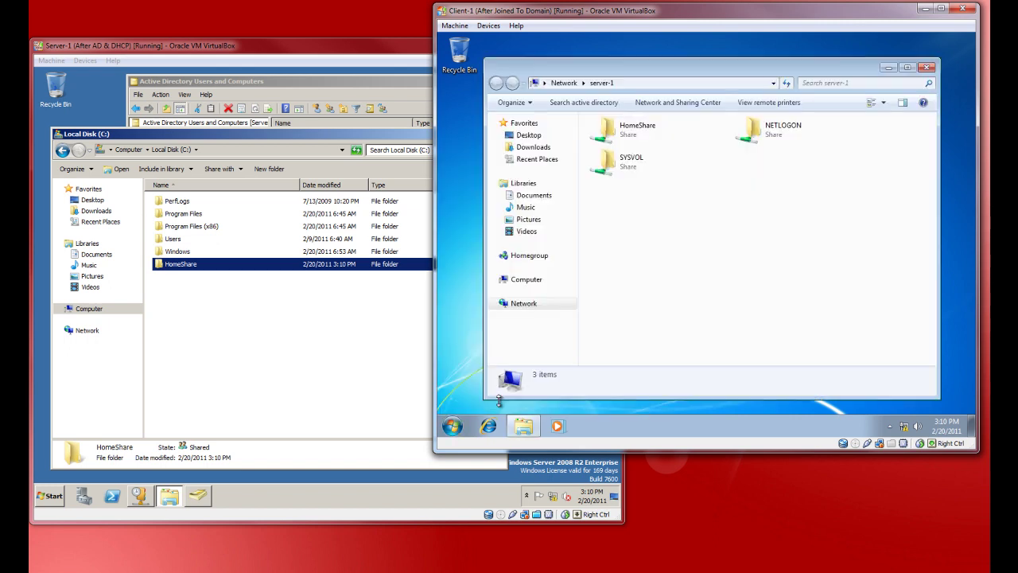
Step: Begin mapping HomeShare as a network drive, pick a drive letter, then cancel
right_click(624, 136)
right_click(626, 132)
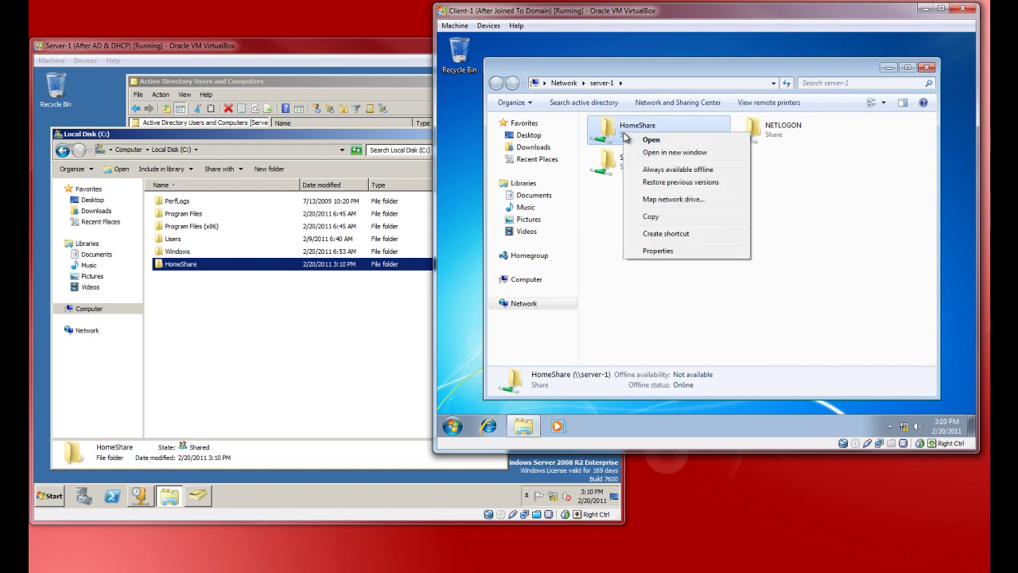
left_click(668, 201)
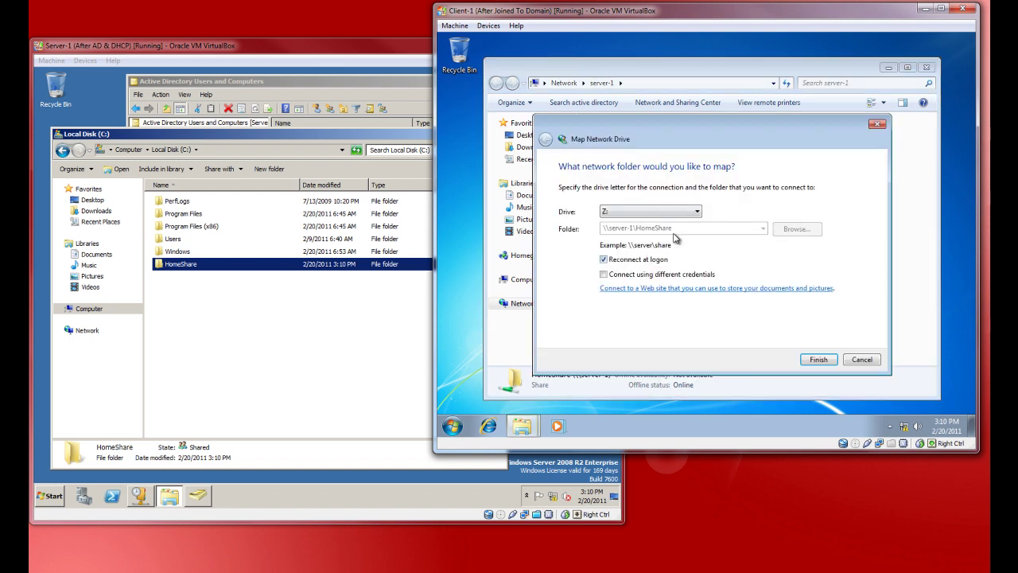
left_click(646, 213)
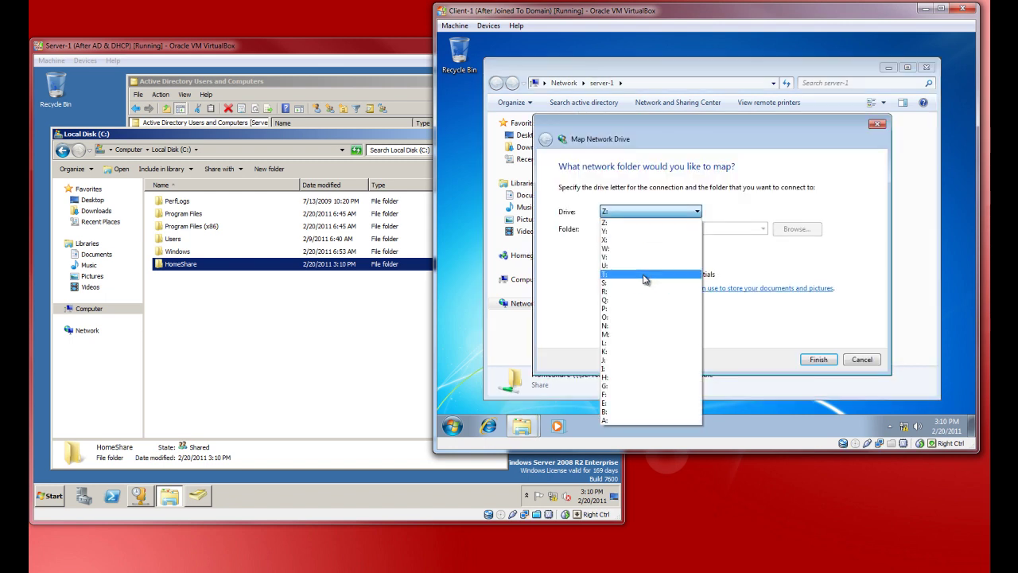
left_click(657, 320)
left_click(862, 359)
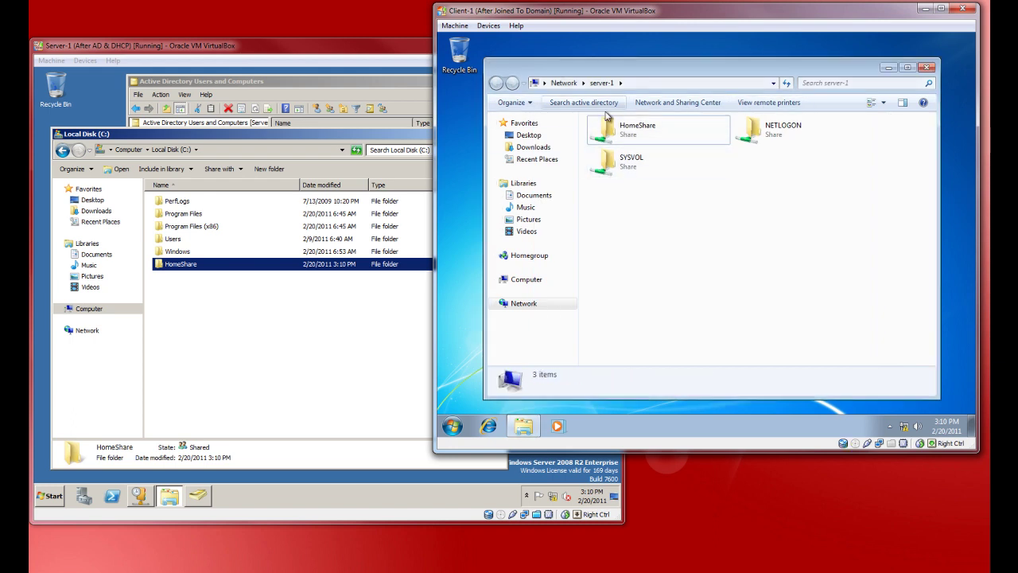
Step: From Computer, map drive L: to \\server-1\HomeShare with Reconnect at logon checked
left_click(564, 83)
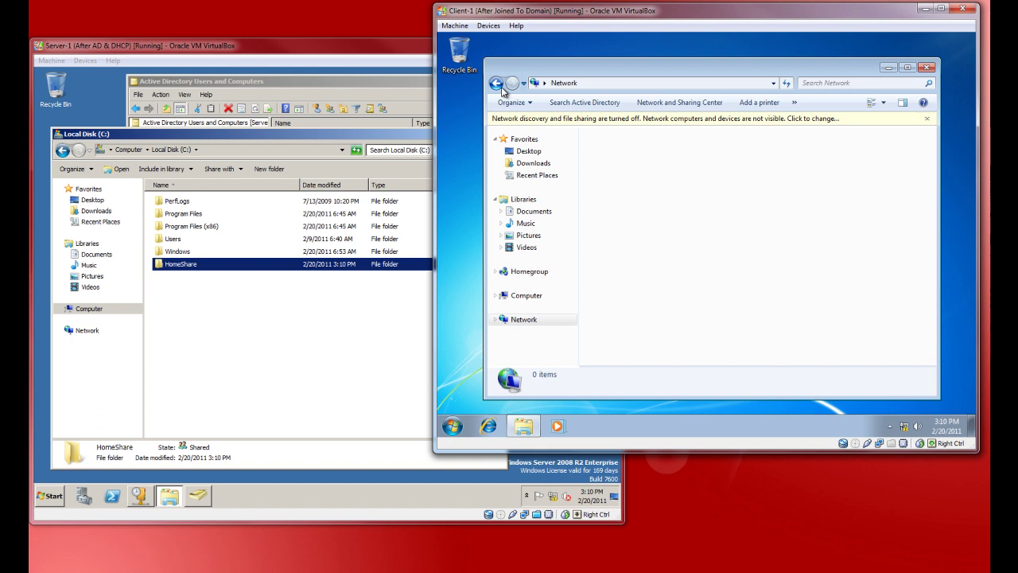
left_click(496, 83)
left_click(532, 275)
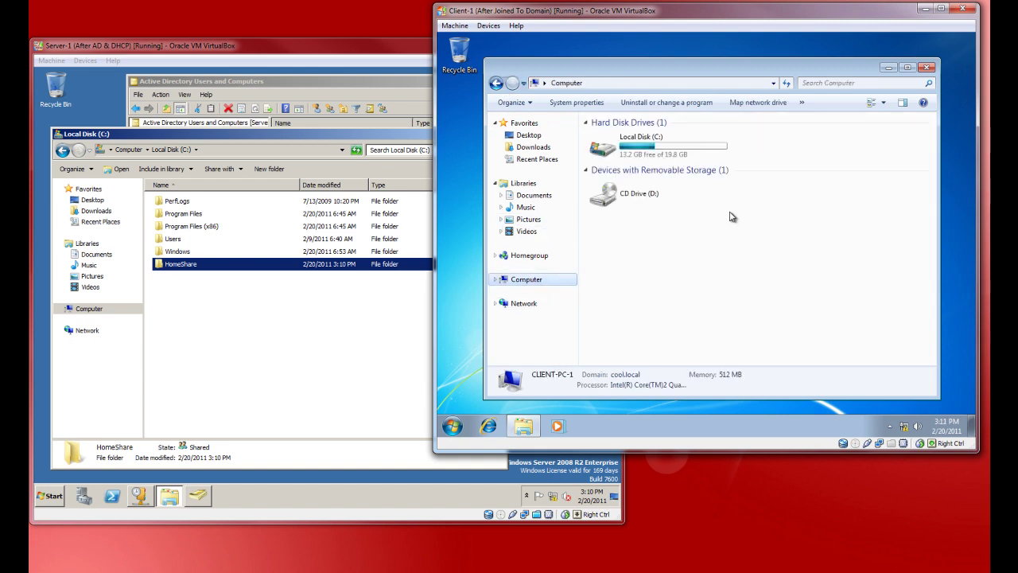
right_click(624, 251)
left_click(744, 99)
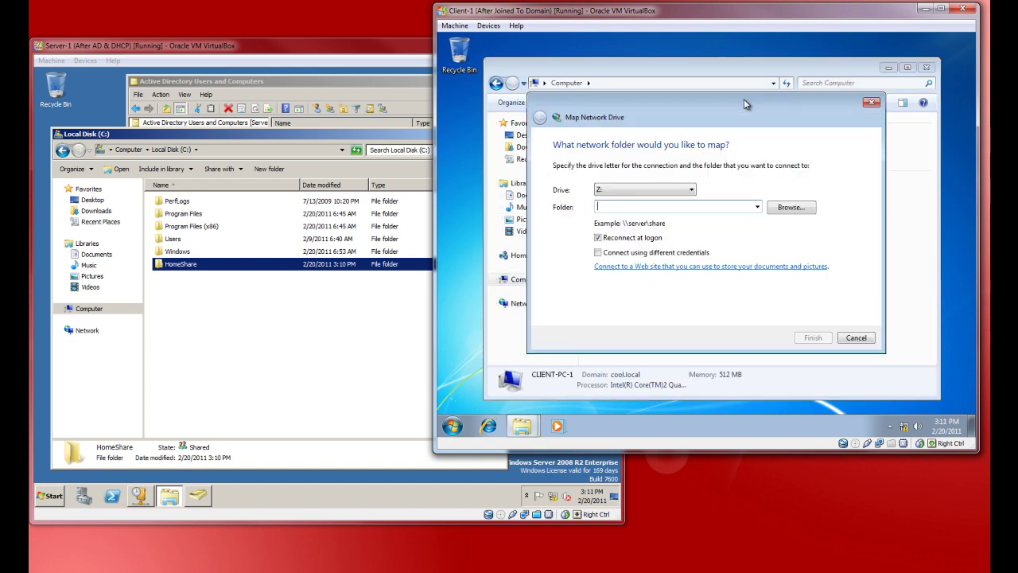
left_click(672, 190)
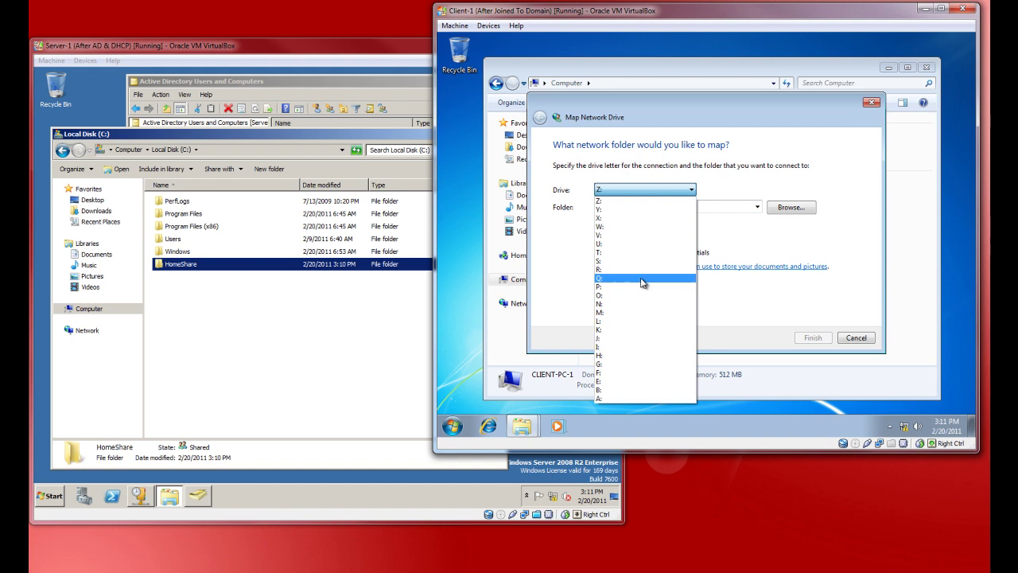
left_click(617, 322)
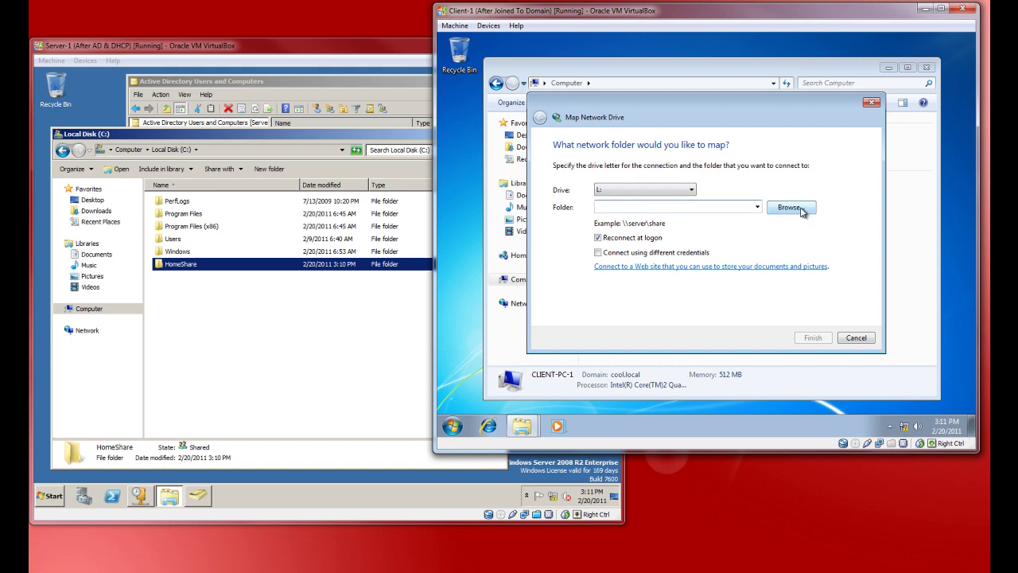
left_click(670, 208)
type("\\server-1\\")
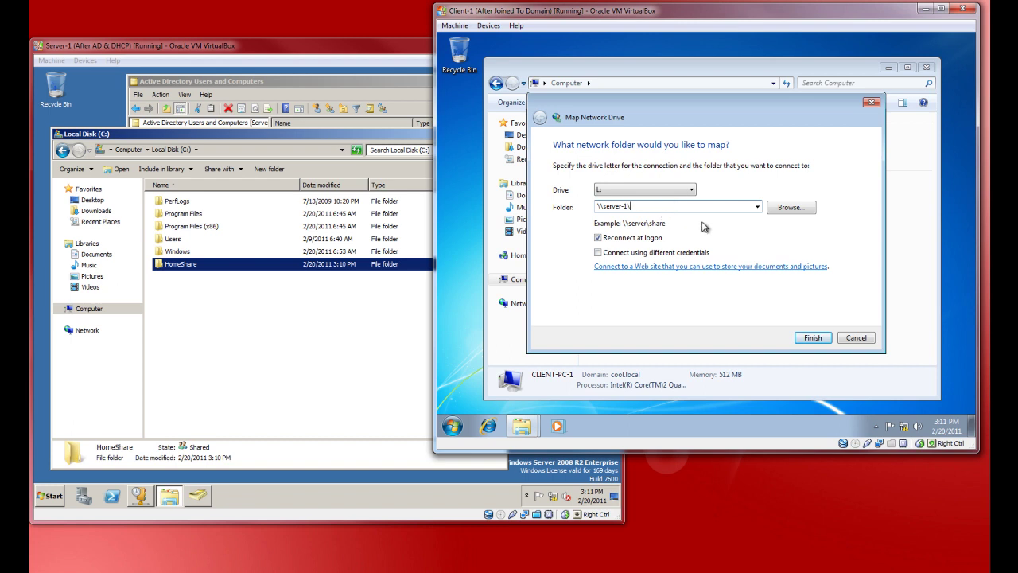
type("HomeShare")
left_click(813, 337)
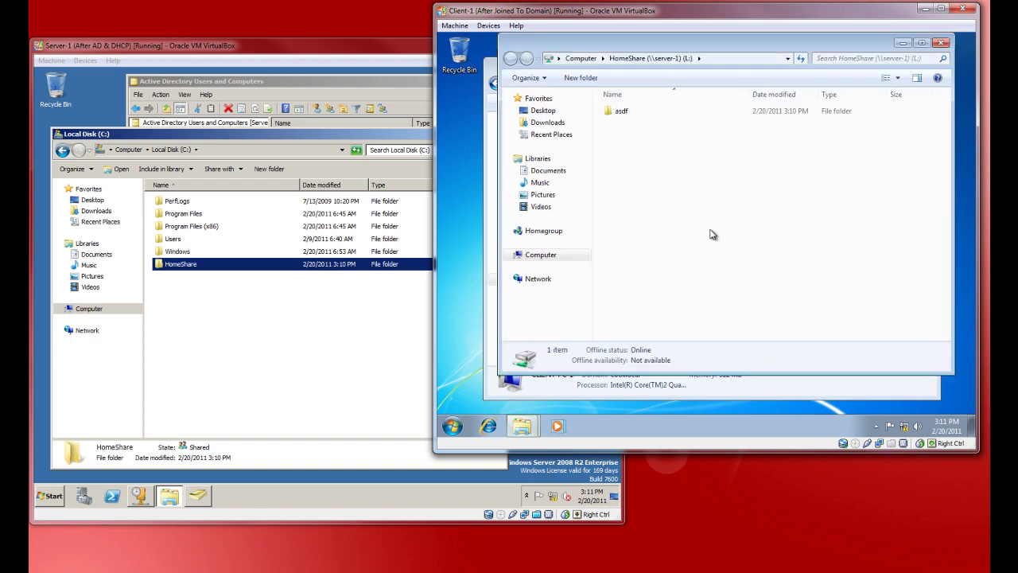
Step: Close the HomeShare (L:) window and check the L: drive's free space in Computer
left_click(941, 42)
left_click(615, 254)
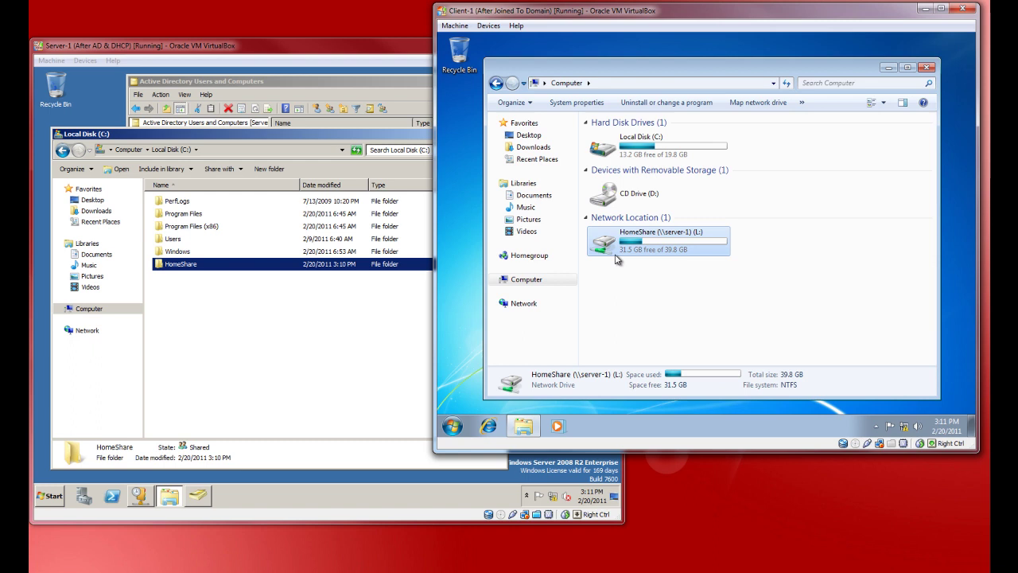
left_click(674, 302)
mouse_move(729, 69)
left_mouse_down()
mouse_move(733, 52)
mouse_move(728, 63)
left_mouse_up()
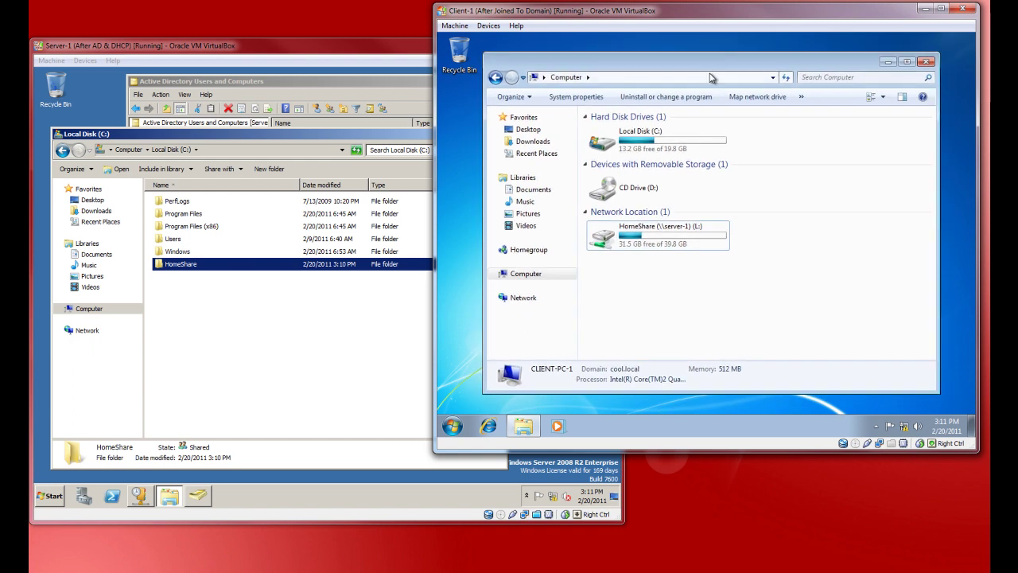
left_click(648, 240)
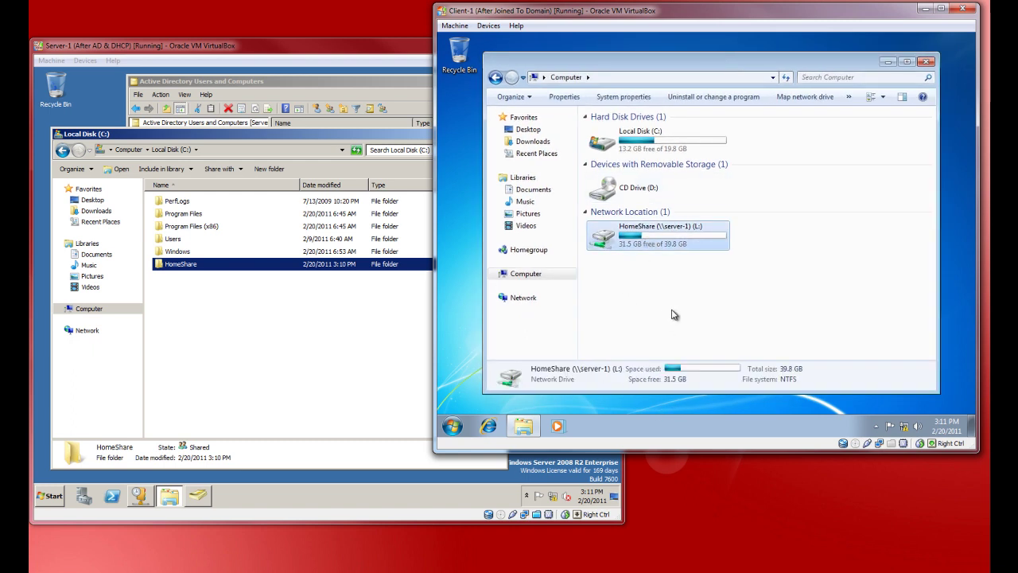
left_click(689, 246, "ctrl")
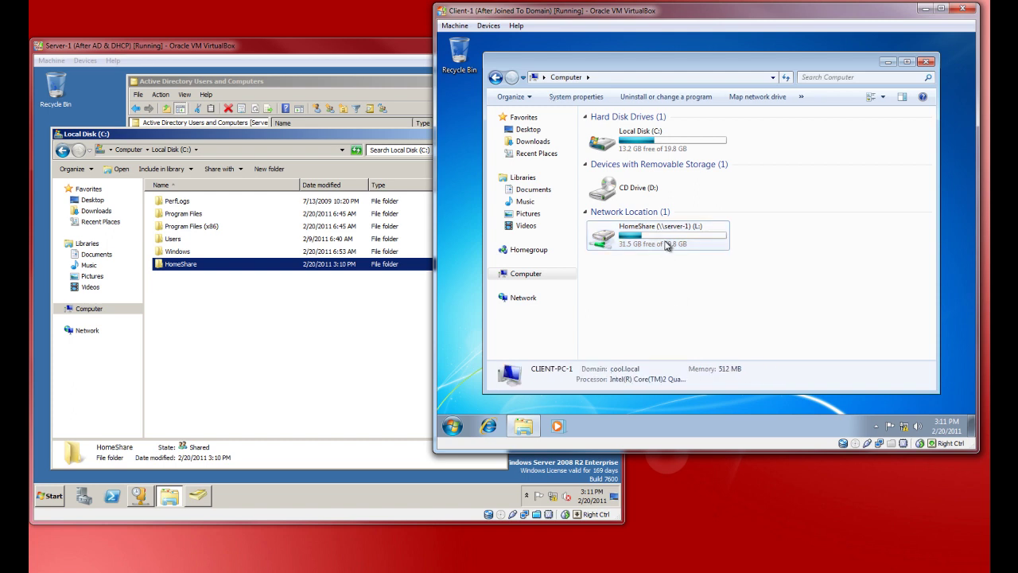
Step: Browse into the L: drive's asdf folder, then return to the Computer overview
double_click(666, 241)
double_click(597, 132)
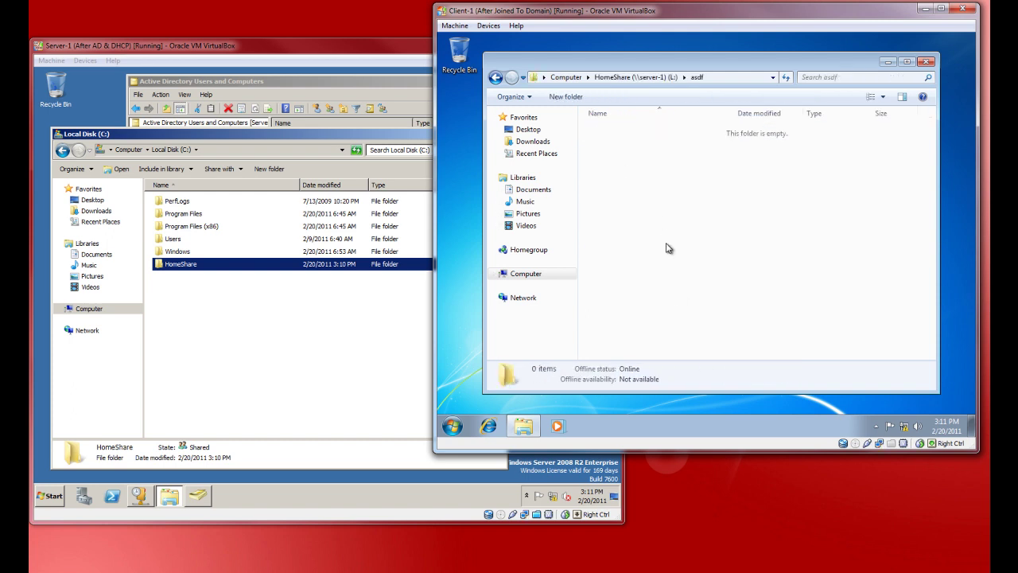
left_click(494, 77)
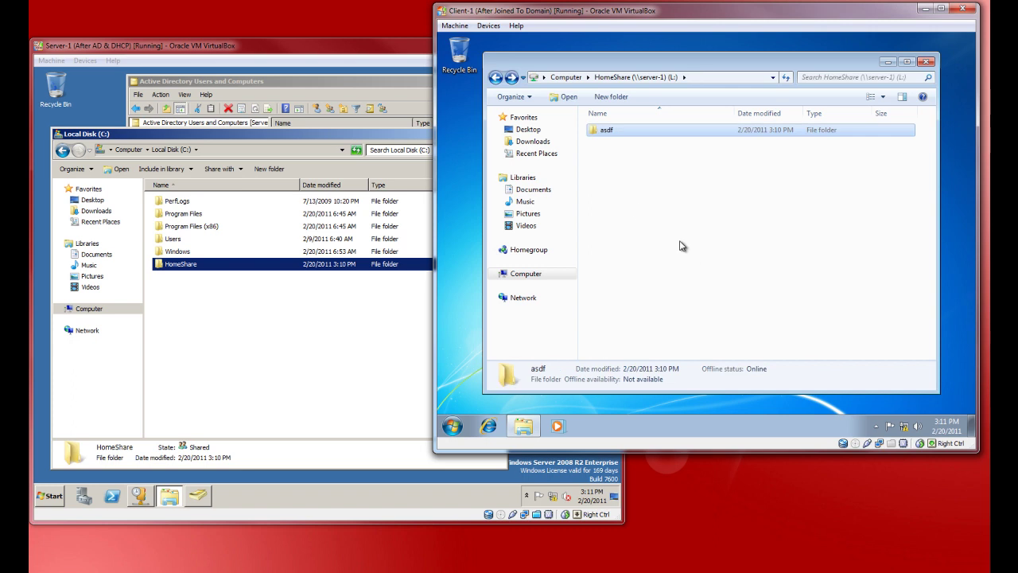
left_click(495, 78)
left_click(668, 302)
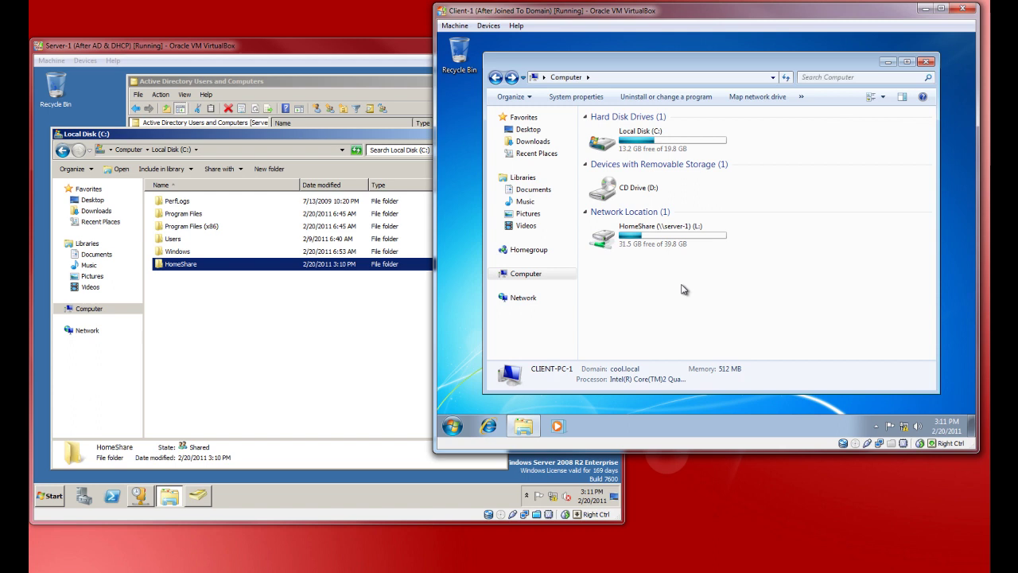
left_click_drag(796, 67, 802, 65)
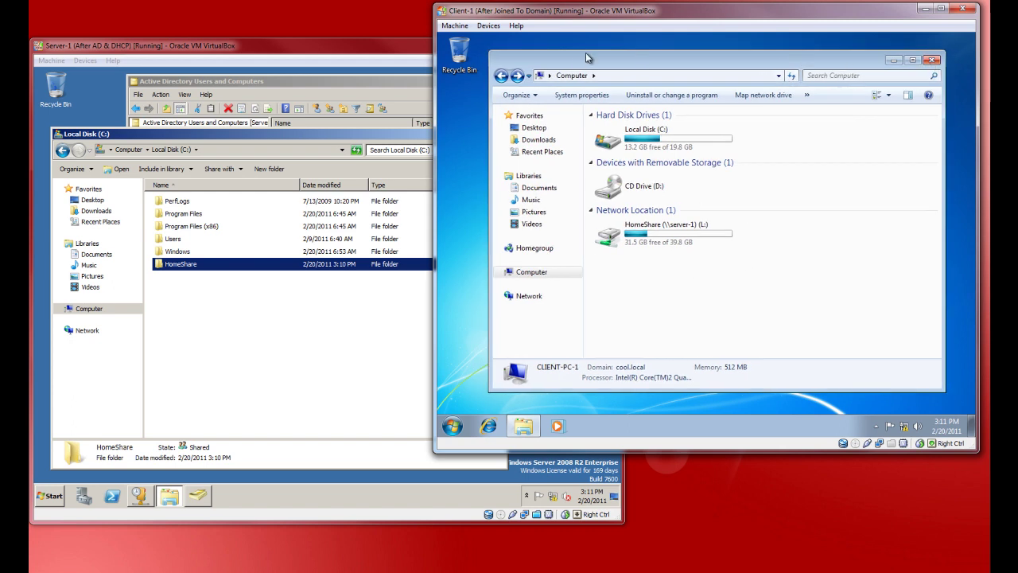
Step: Close the client's Computer window and switch to the server's Active Directory Users and Computers
left_click(932, 59)
left_click(334, 380)
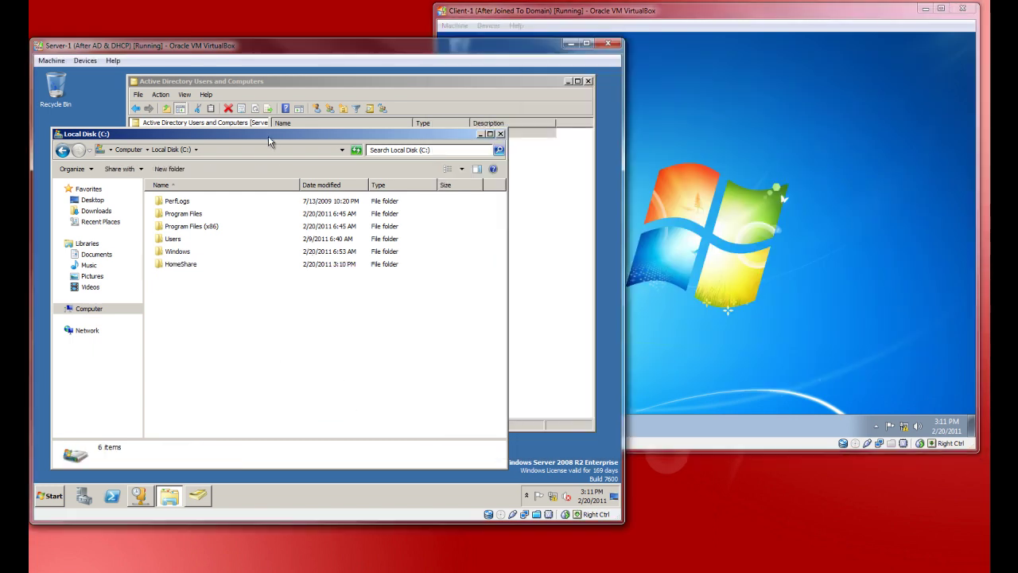
left_click_drag(268, 135, 253, 140)
left_click(337, 84)
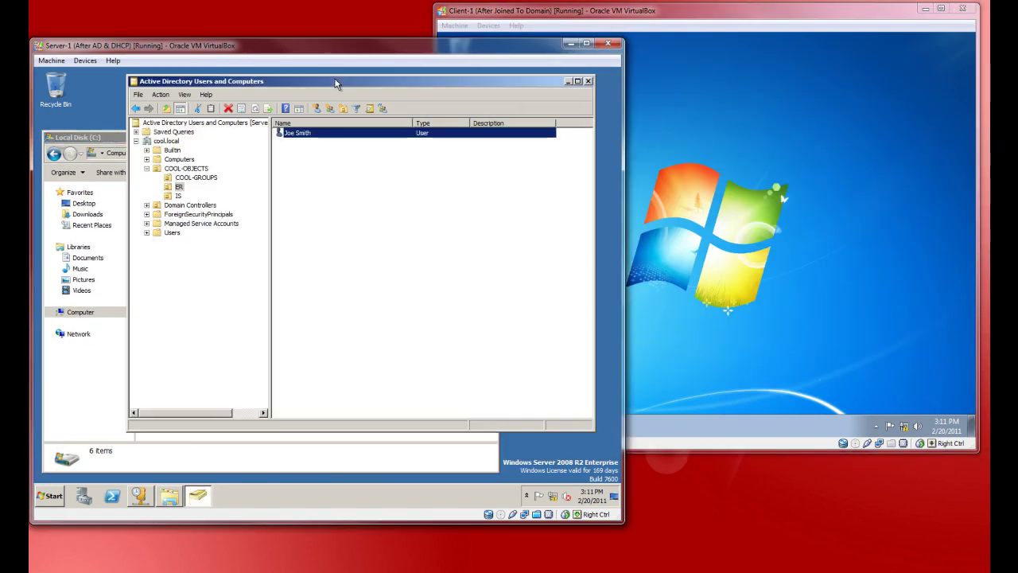
left_click(364, 247)
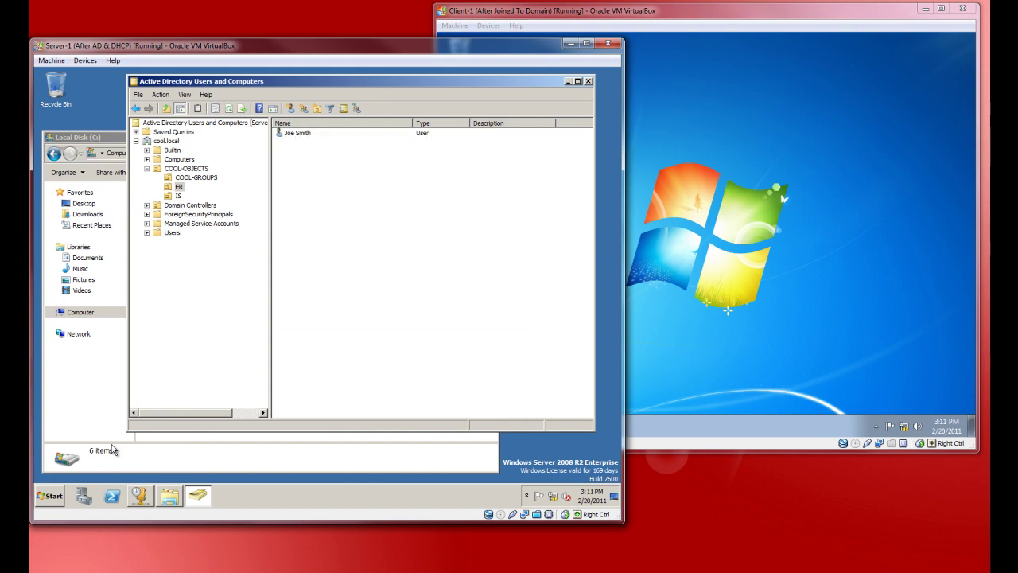
Step: Show the IS unit's members in Active Directory, leaving Local Disk (C:) in front
left_click(106, 415)
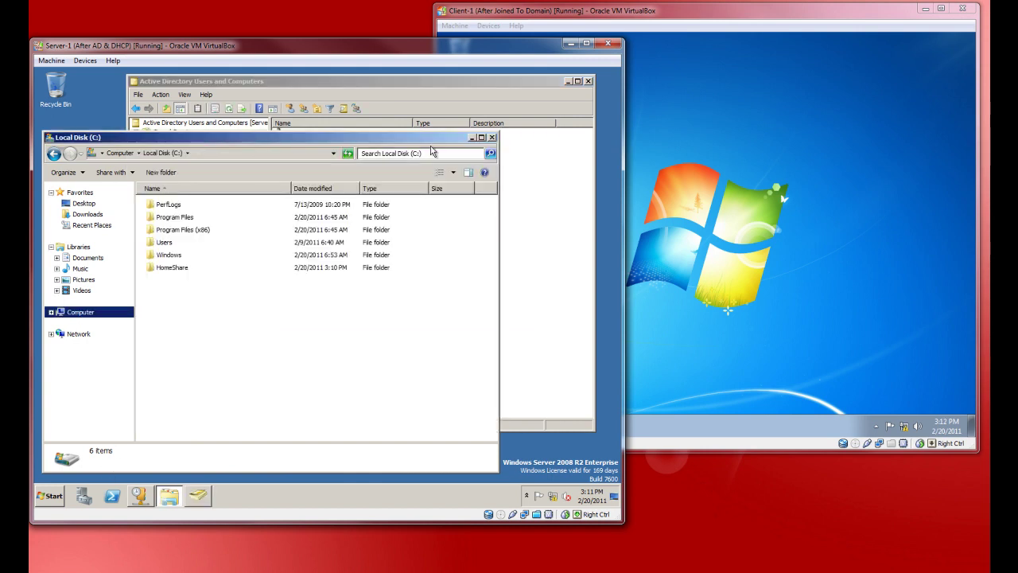
left_click(469, 86)
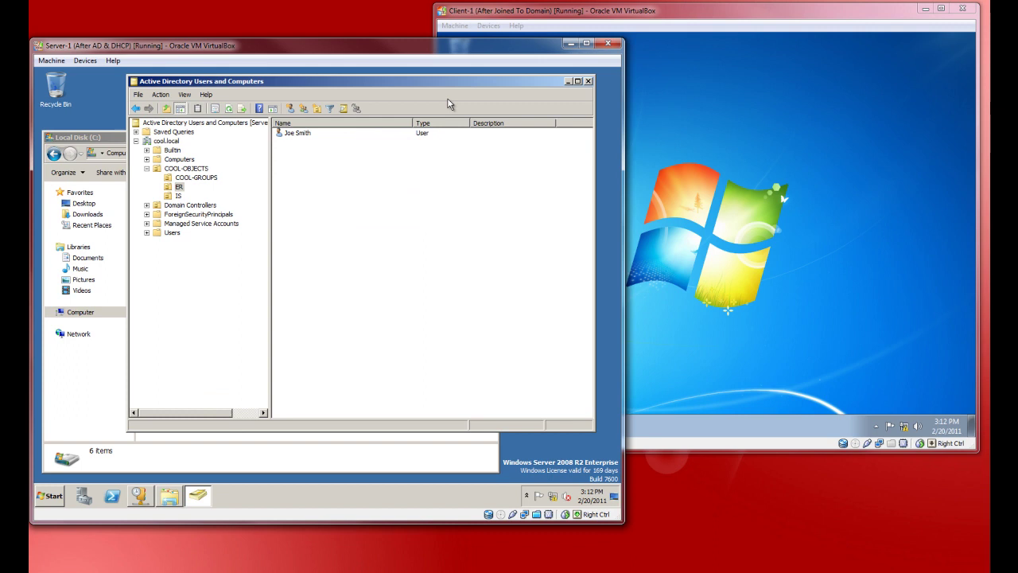
left_click(89, 404)
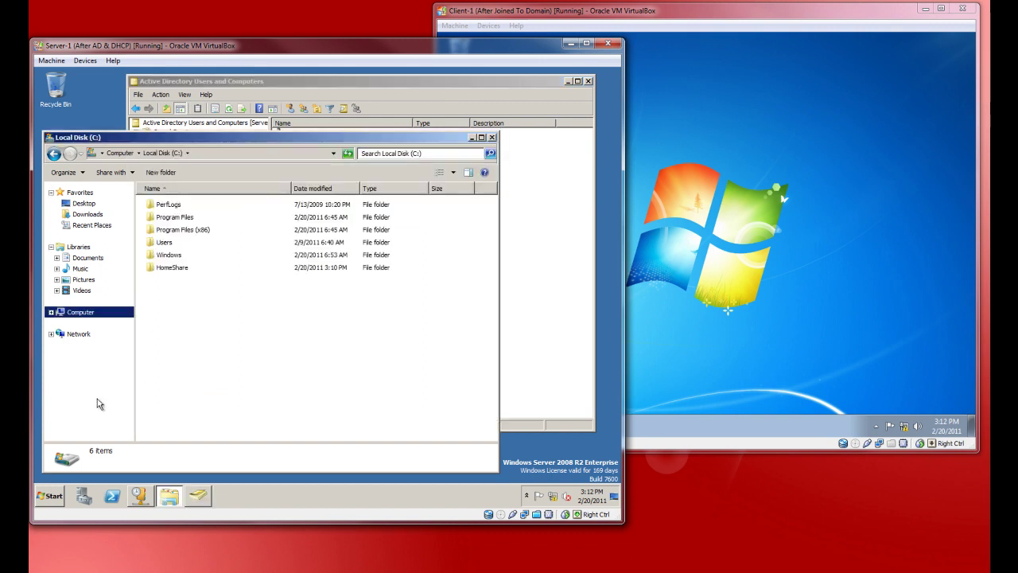
left_click(561, 287)
left_click(180, 195)
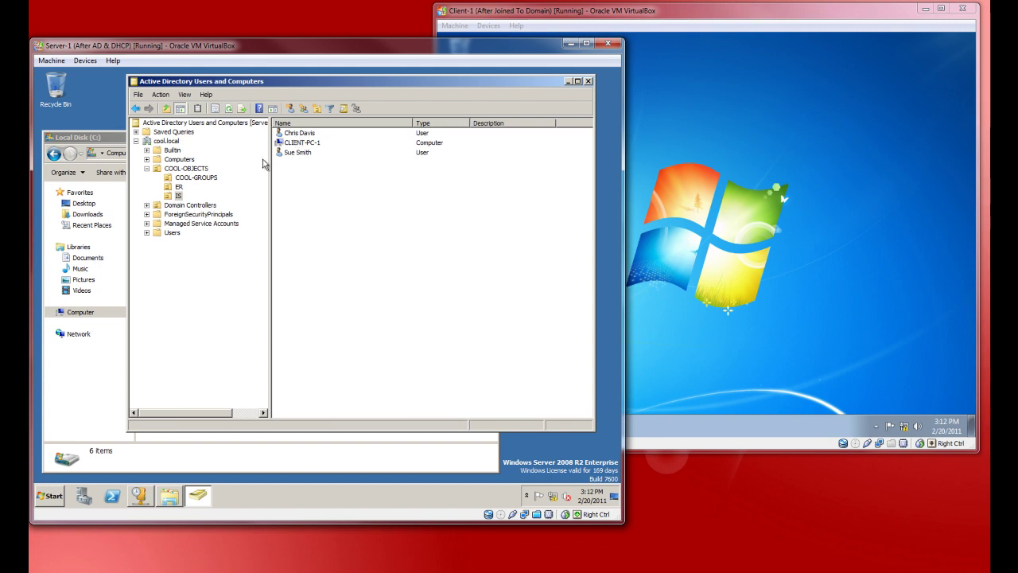
left_click(97, 406)
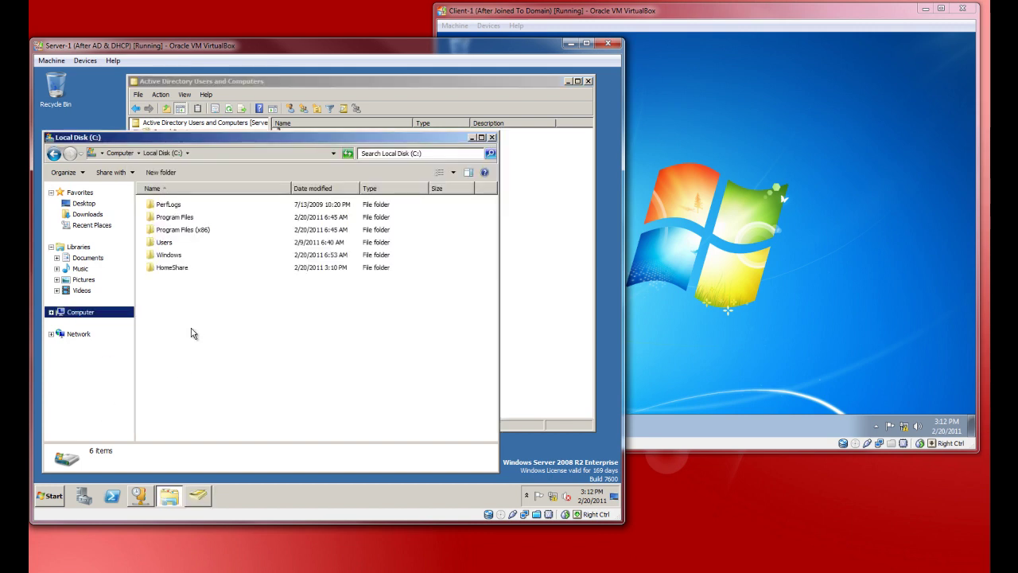
right_click(178, 272)
left_click(210, 404)
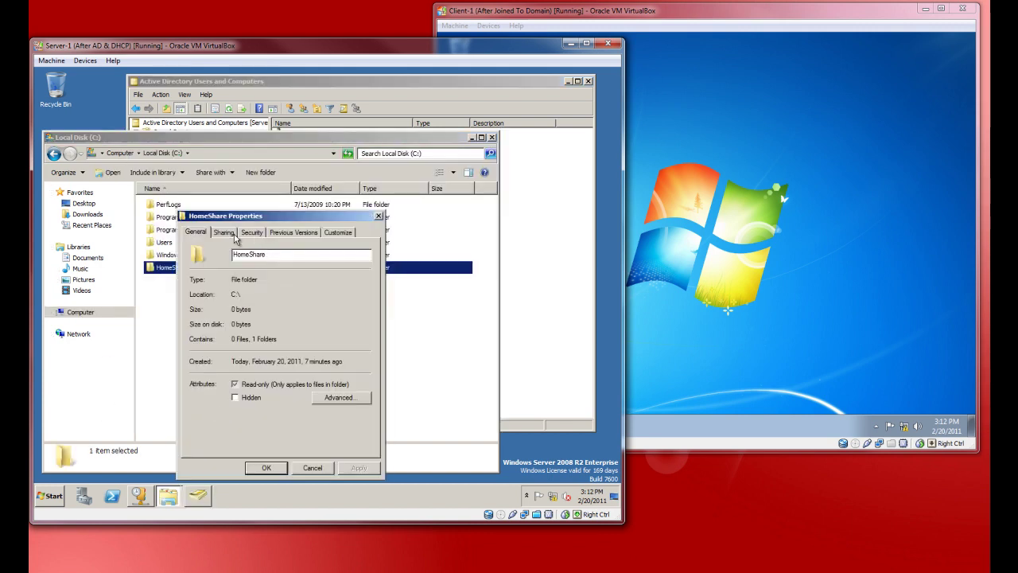
left_click_drag(262, 220, 265, 214)
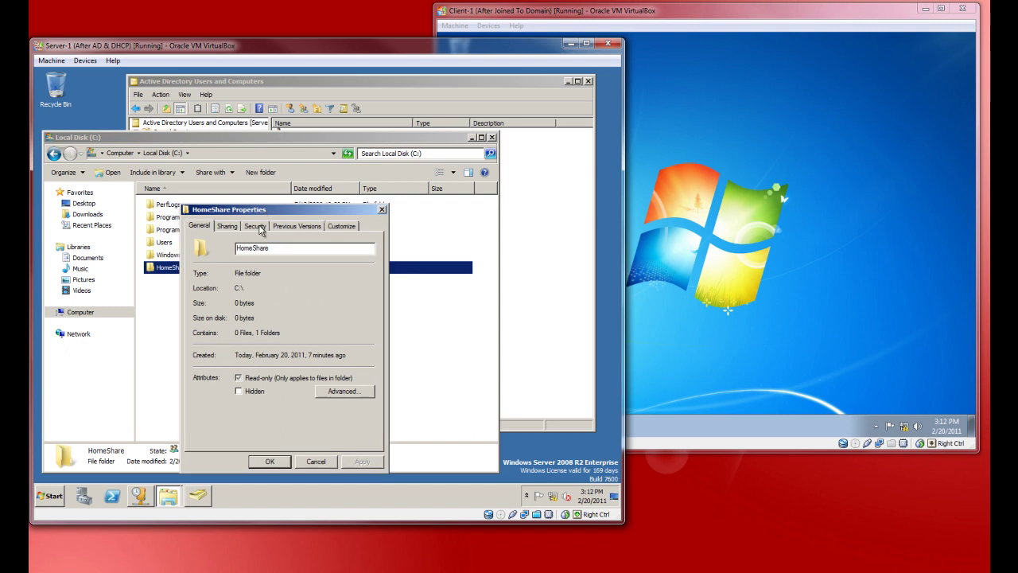
left_click(260, 227)
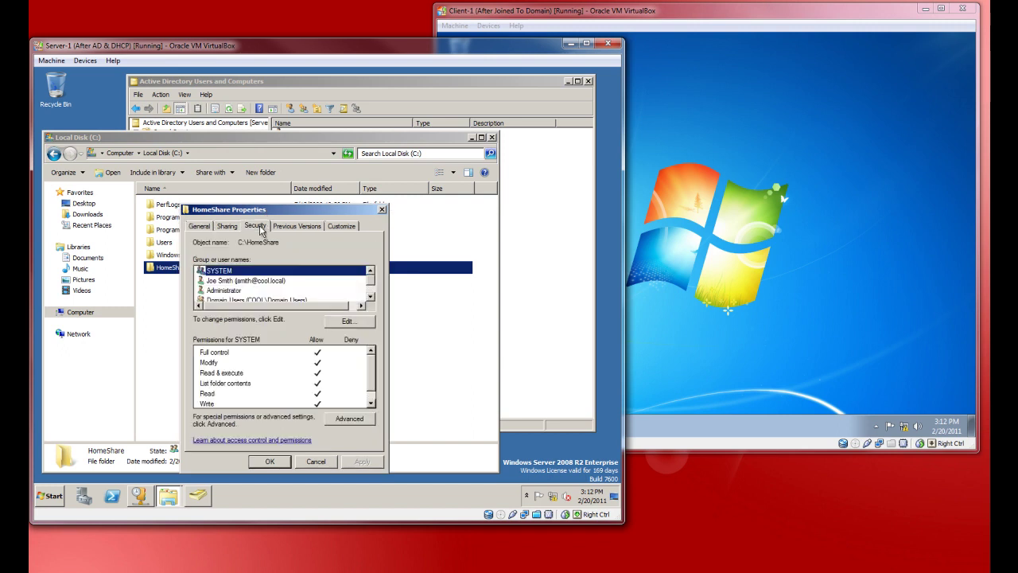
left_click(370, 297)
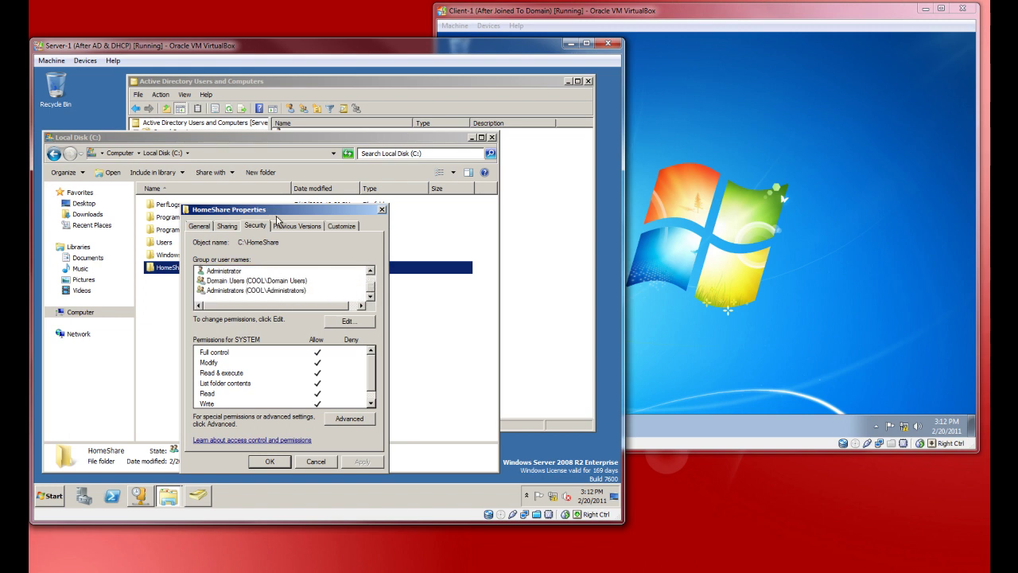
left_click(347, 322)
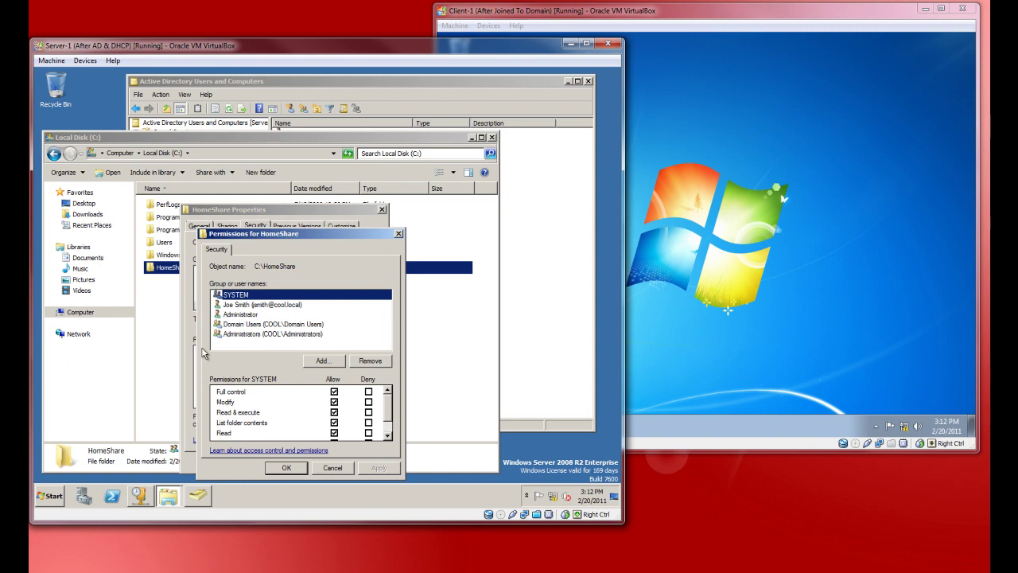
left_click(321, 361)
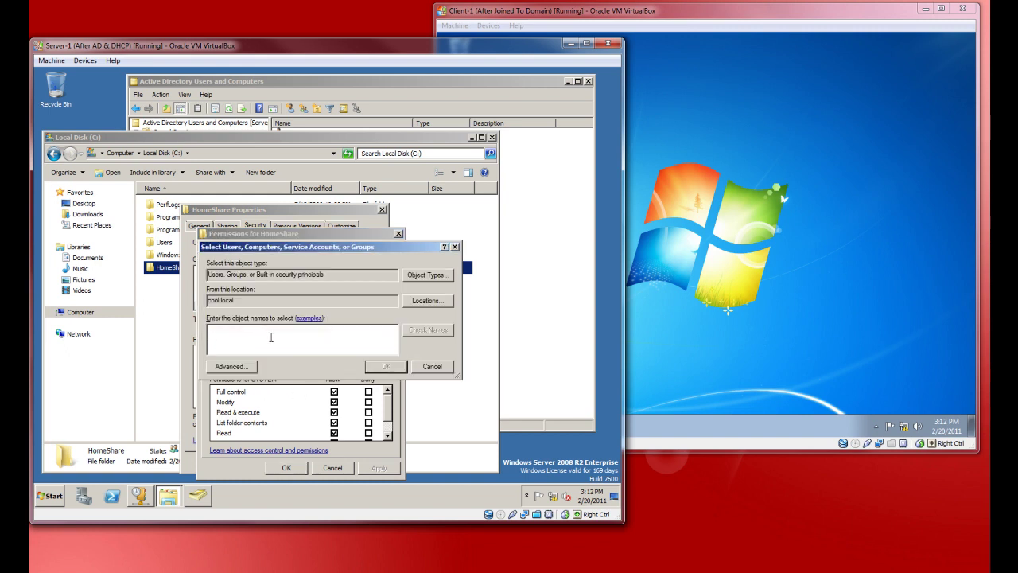
type("is")
key("Return")
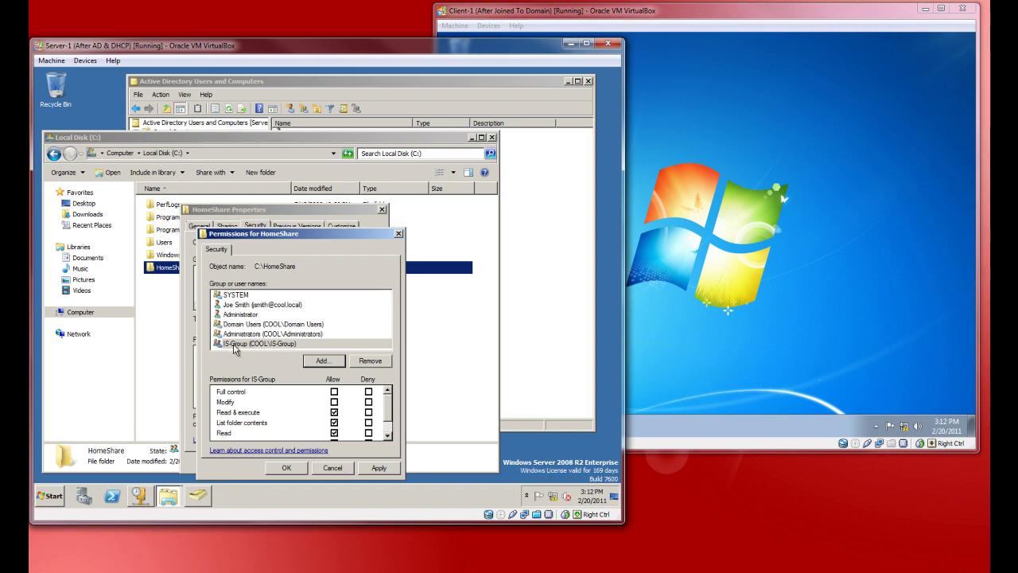
left_click(334, 401)
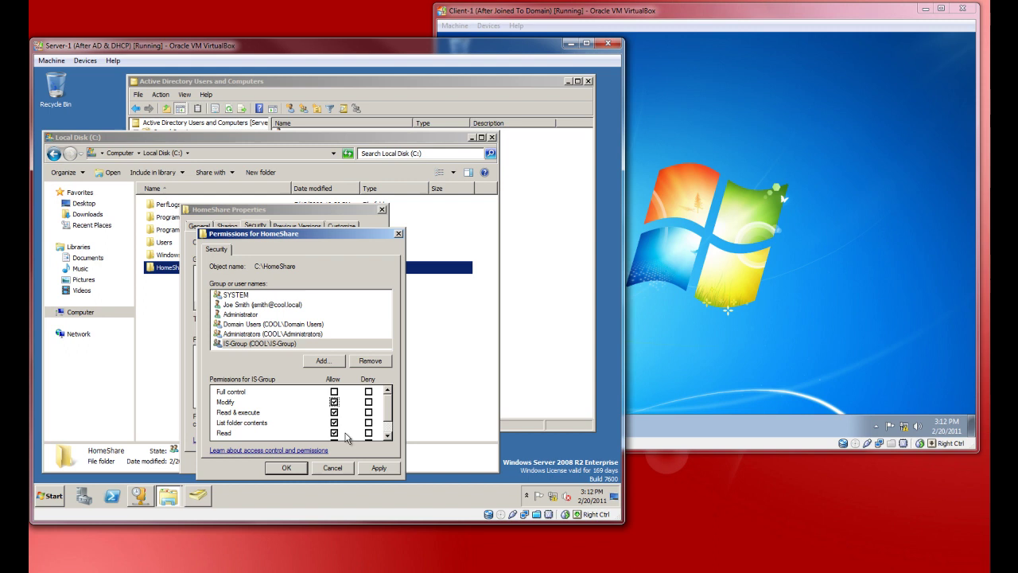
left_click(334, 469)
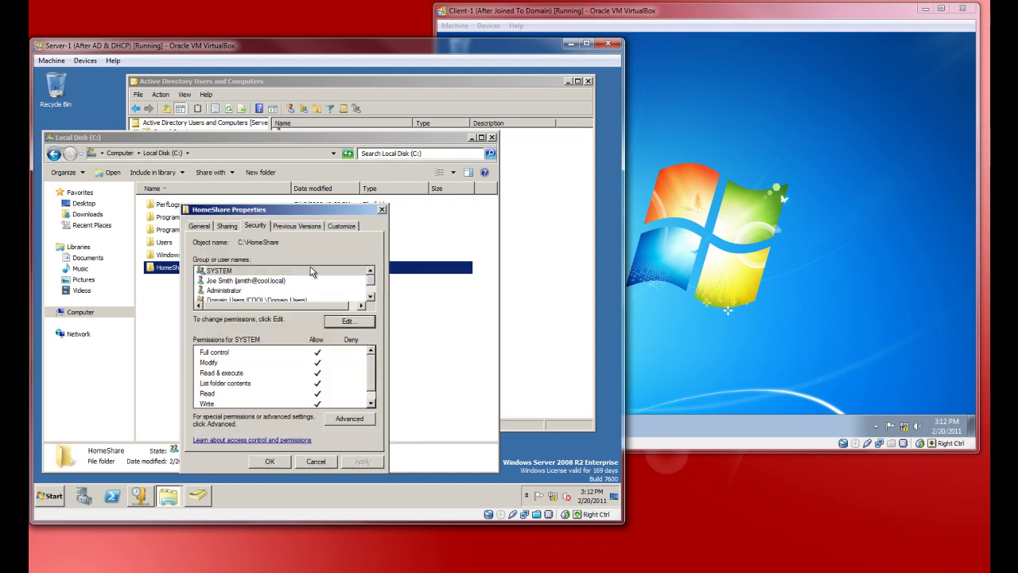
left_click(354, 421)
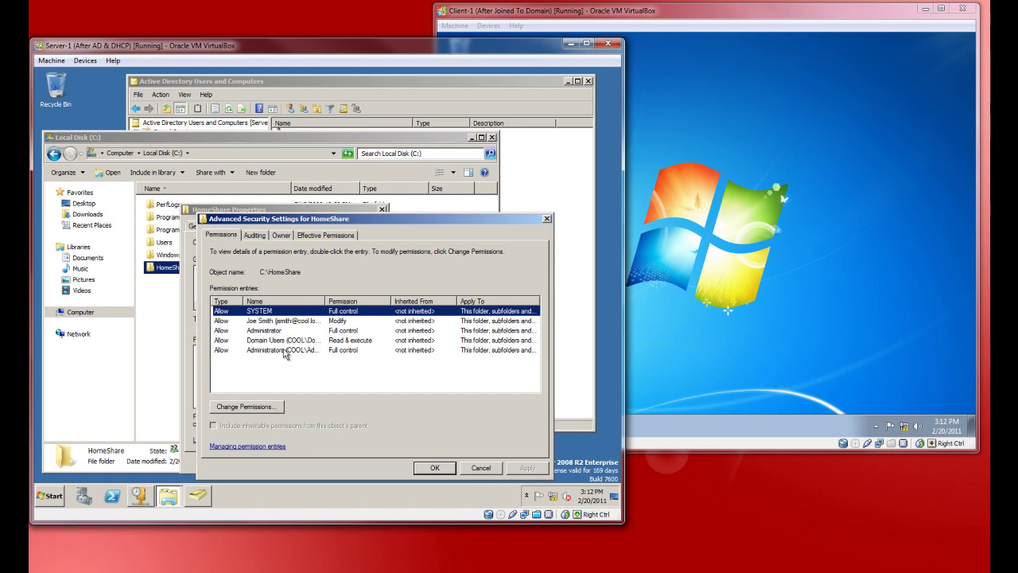
left_click(282, 236)
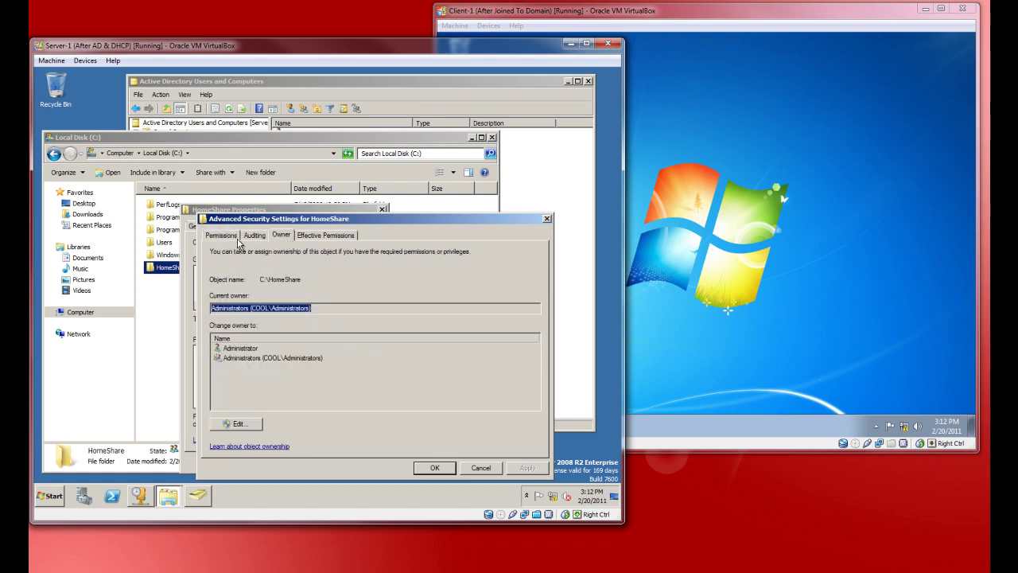
left_click_drag(245, 224, 262, 184)
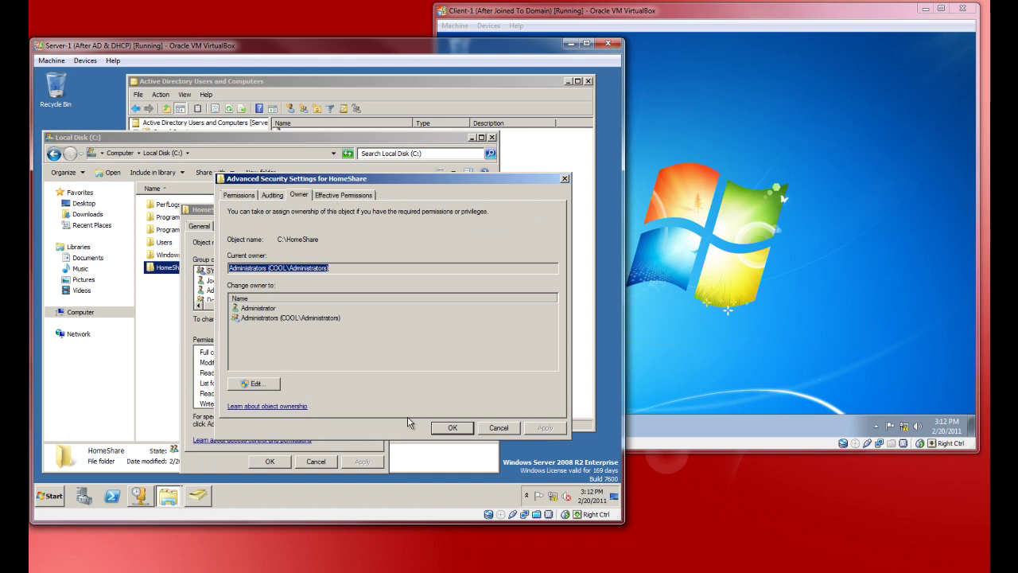
left_click(242, 387)
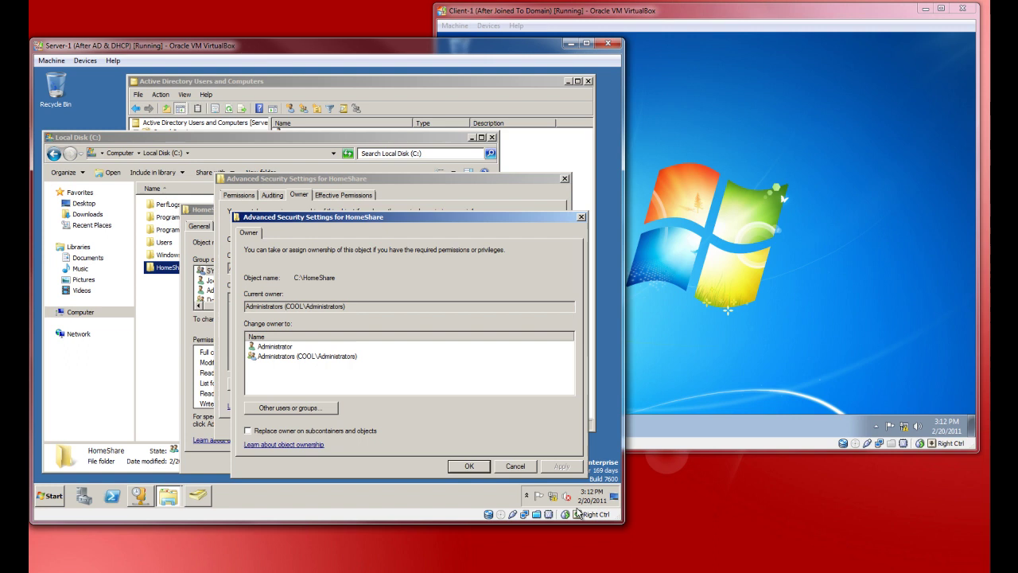
left_click(515, 465)
left_click(490, 429)
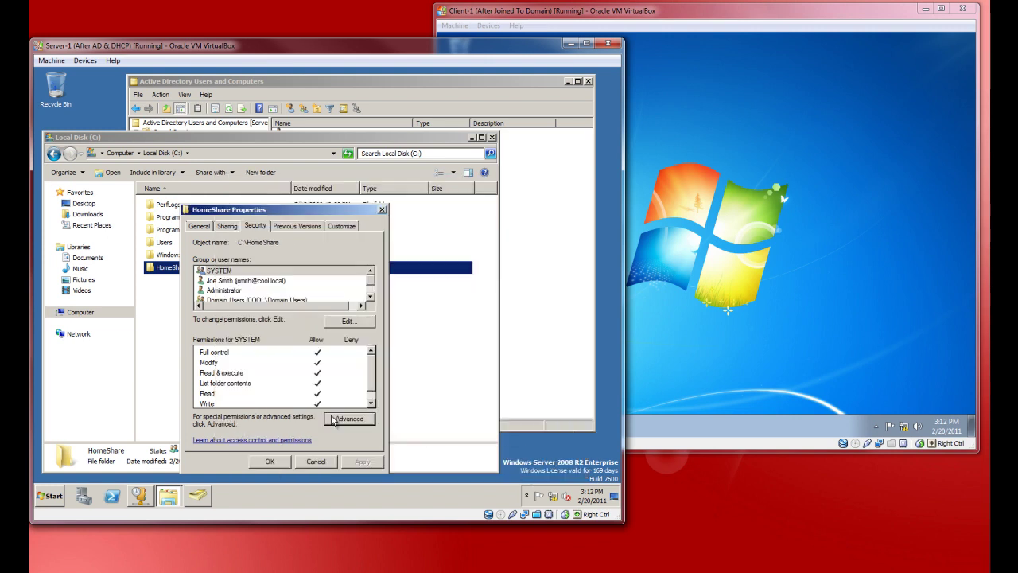
left_click(319, 462)
Step: Close the server's Local Disk (C:) window and Active Directory Users and Computers
left_click(243, 350)
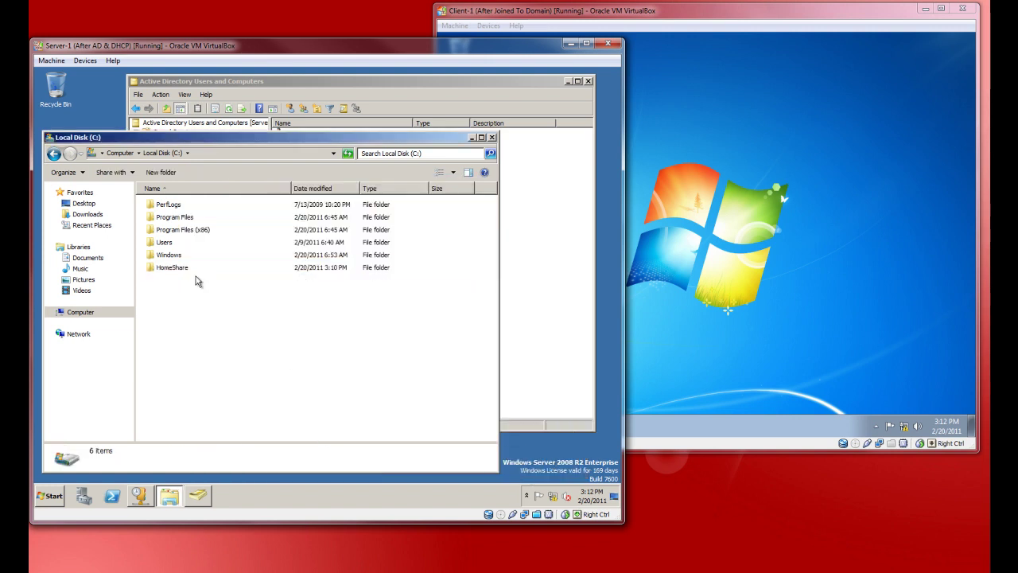
left_click(183, 270)
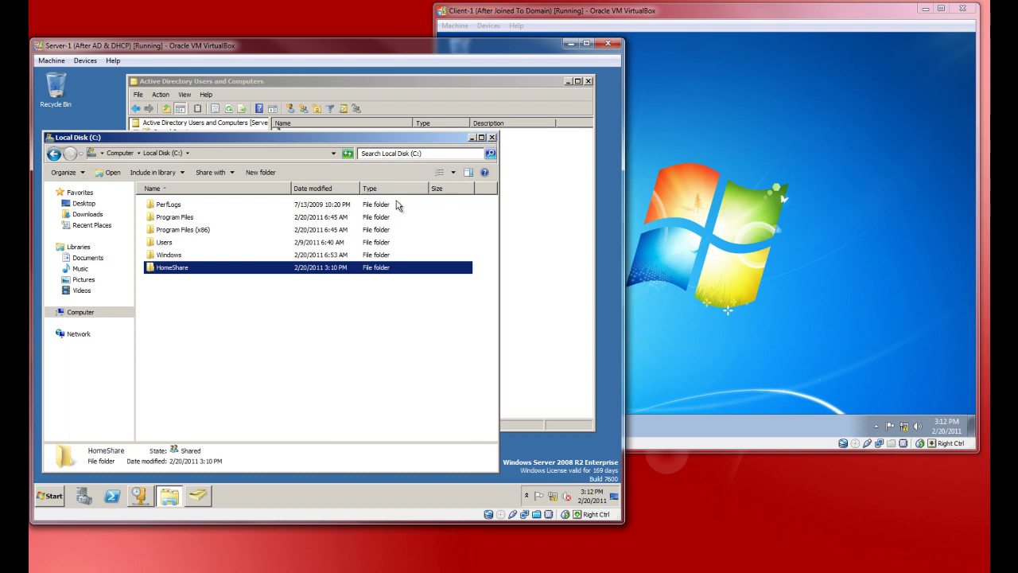
left_click(291, 359)
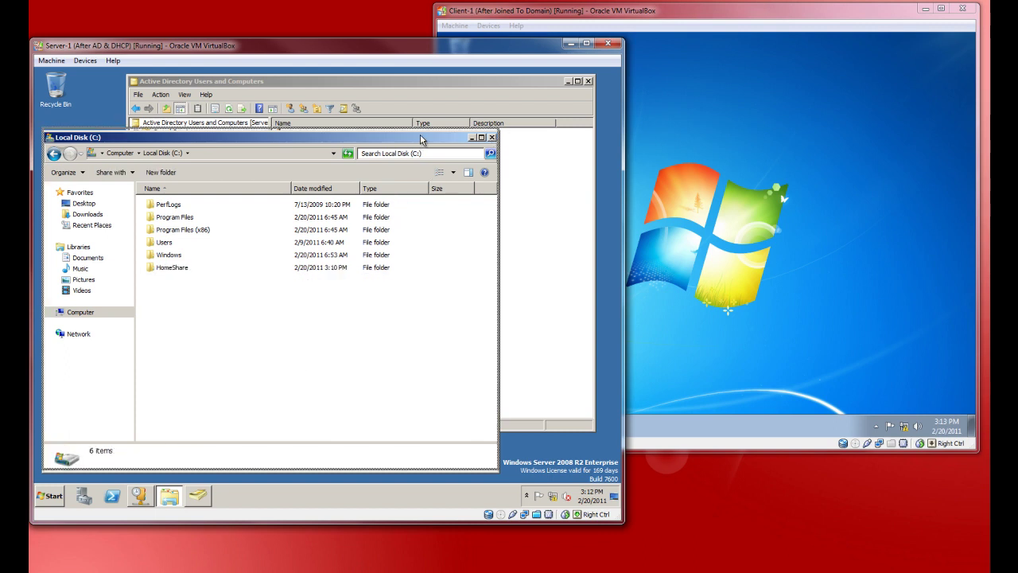
left_click(491, 138)
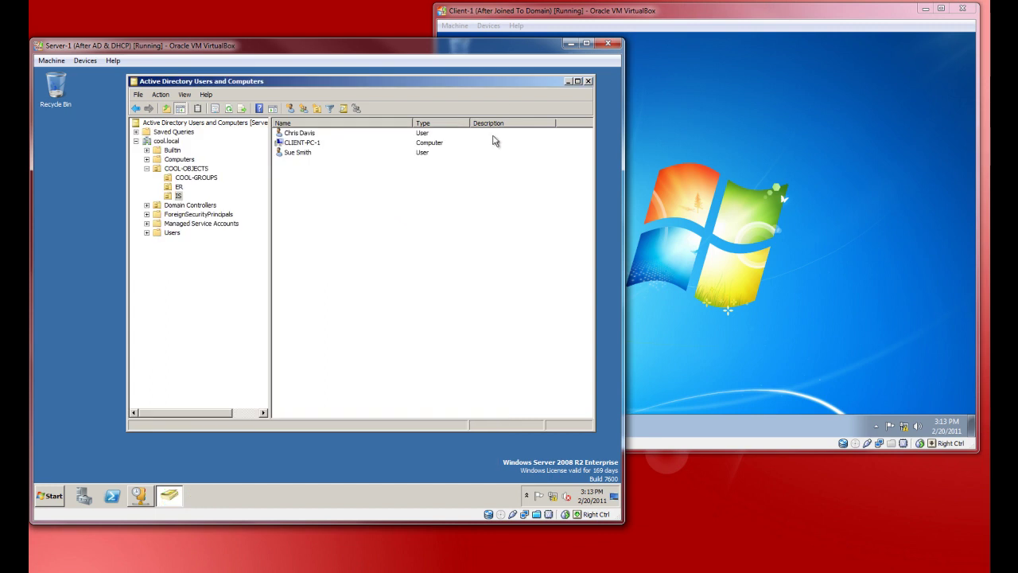
left_click(589, 82)
Step: On the Windows 7 client, search \\server-1 to list its HomeShare, NETLOGON and SYSVOL shares
left_click(664, 258)
left_click(452, 427)
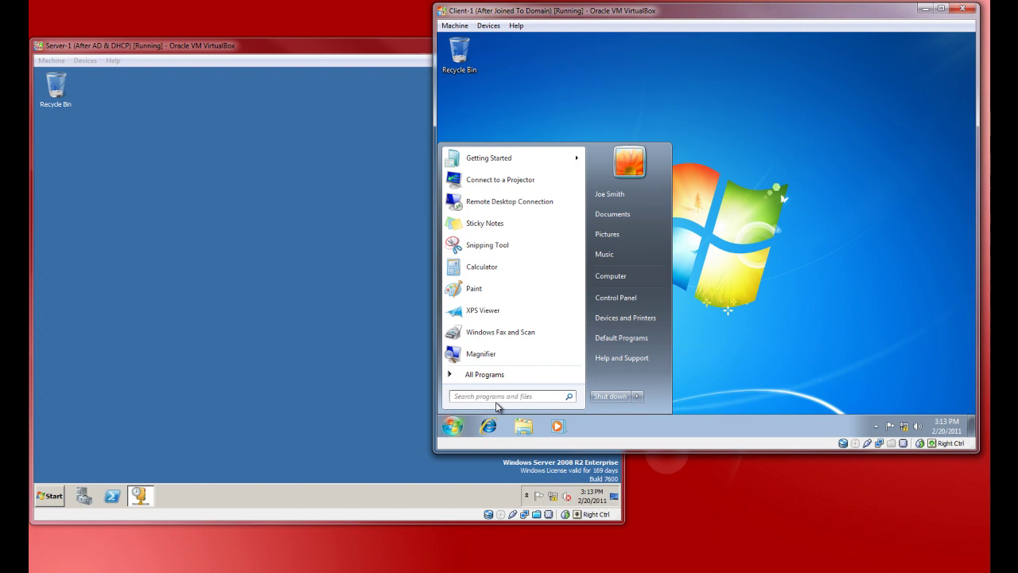
left_click(238, 399)
left_click(707, 364)
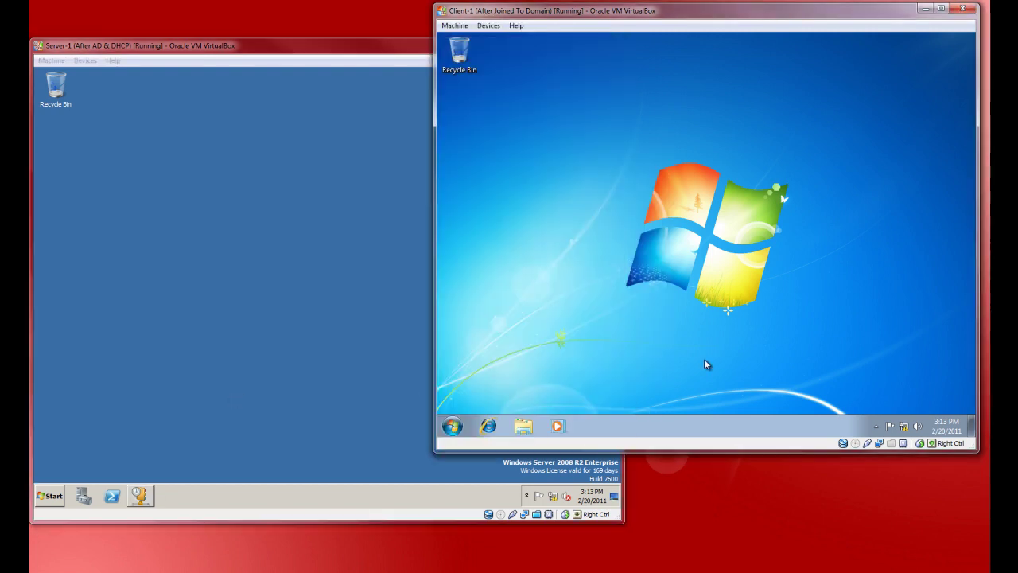
left_click(450, 427)
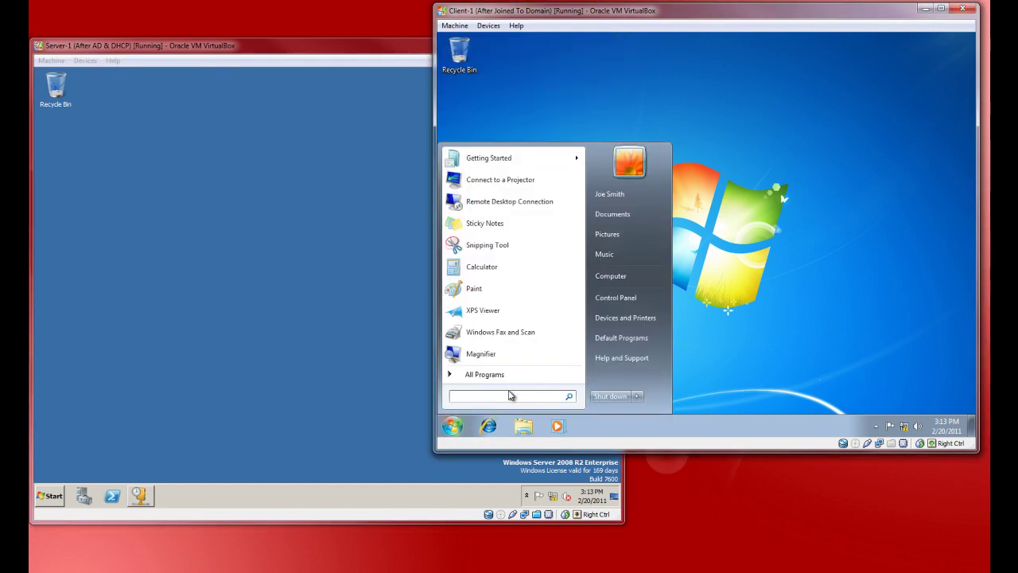
type("\\\\server")
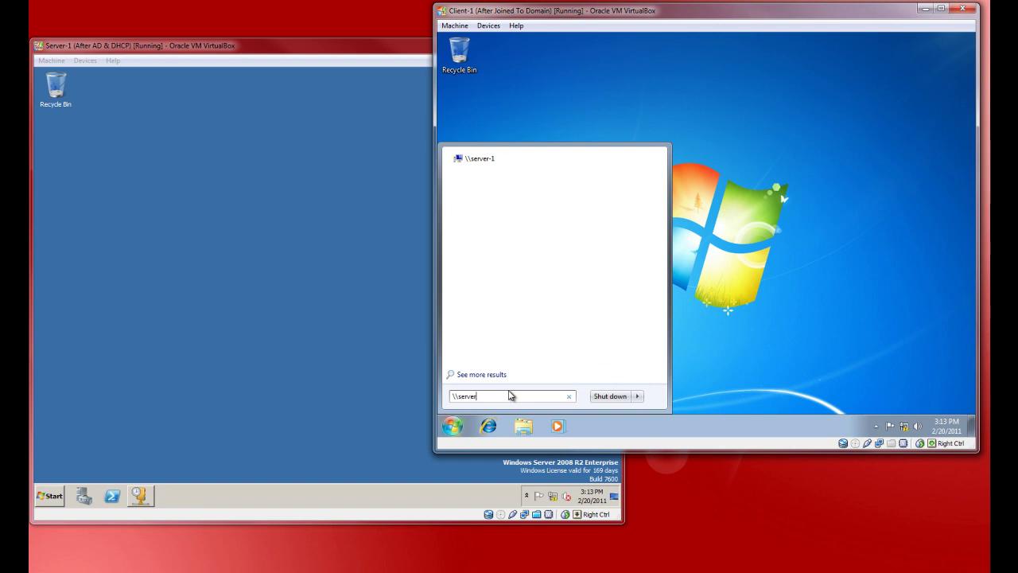
type("-1")
key("Return")
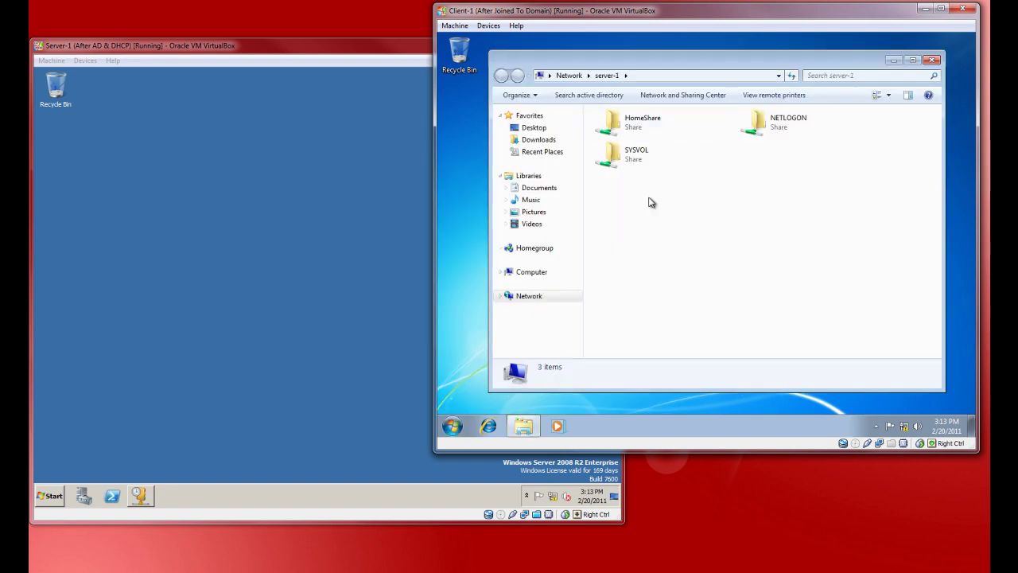
left_click(574, 176)
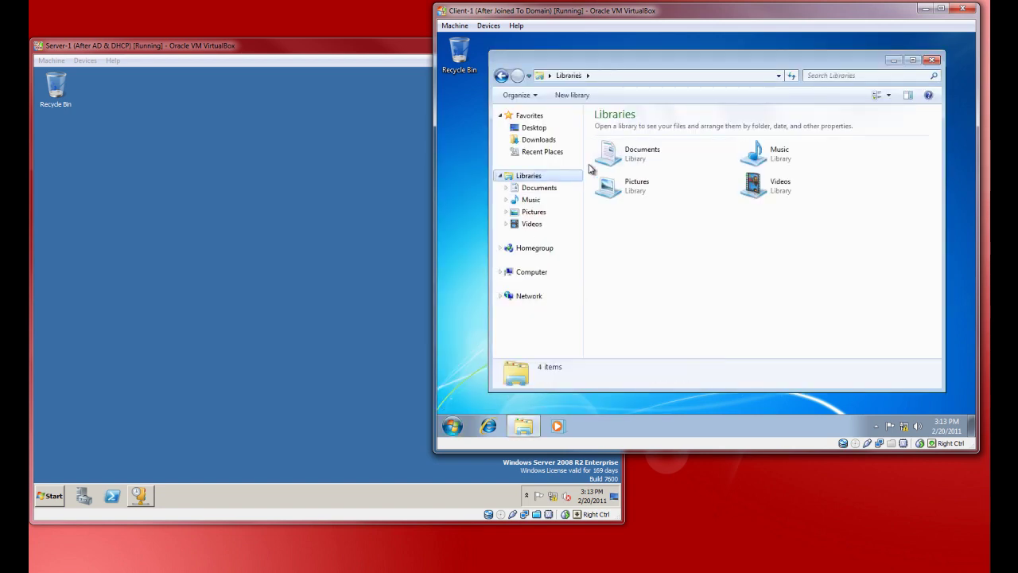
key("alt+Left")
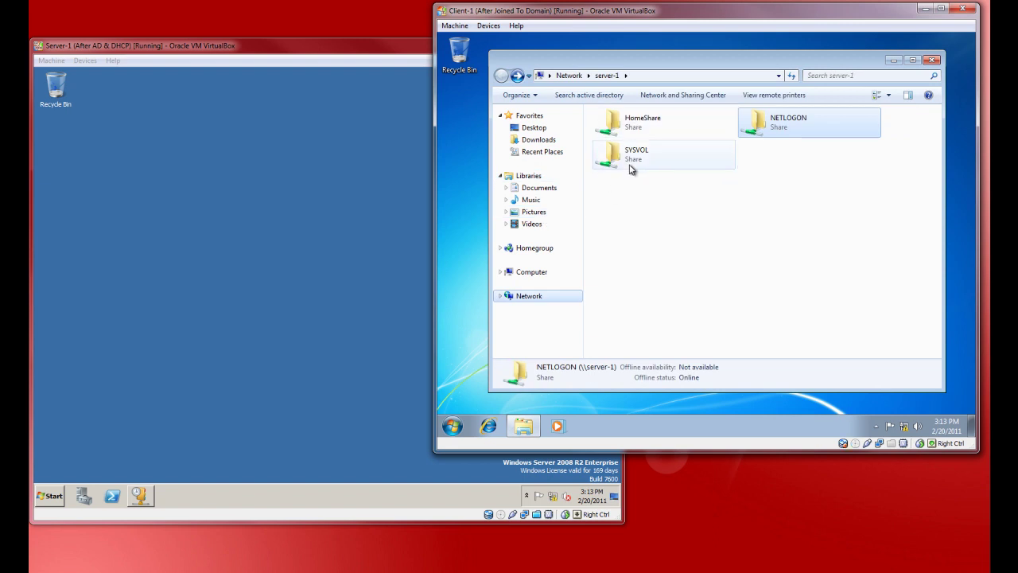
left_click(178, 371)
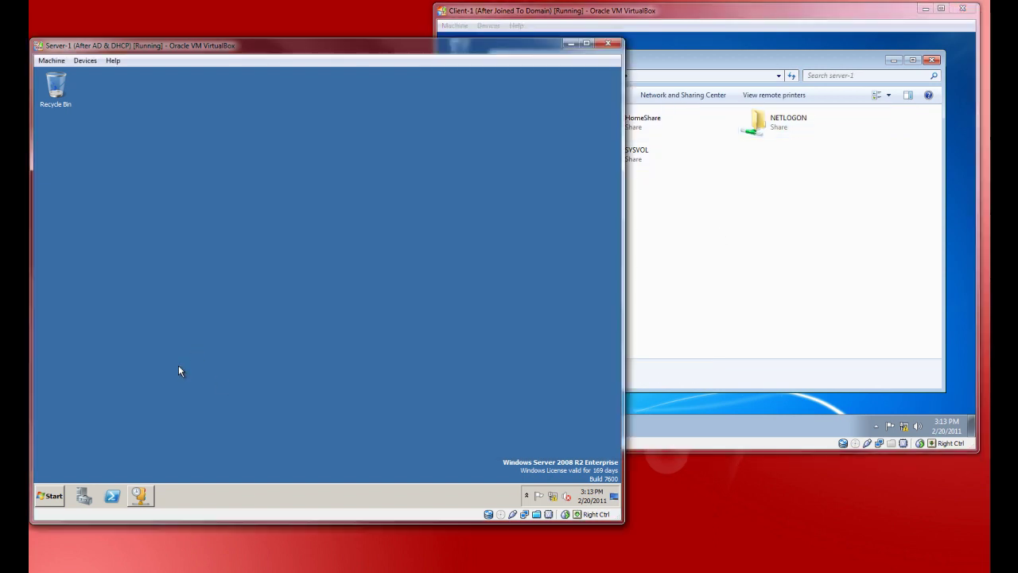
left_click(931, 183)
left_click(296, 289)
left_click(51, 497)
right_click(236, 322)
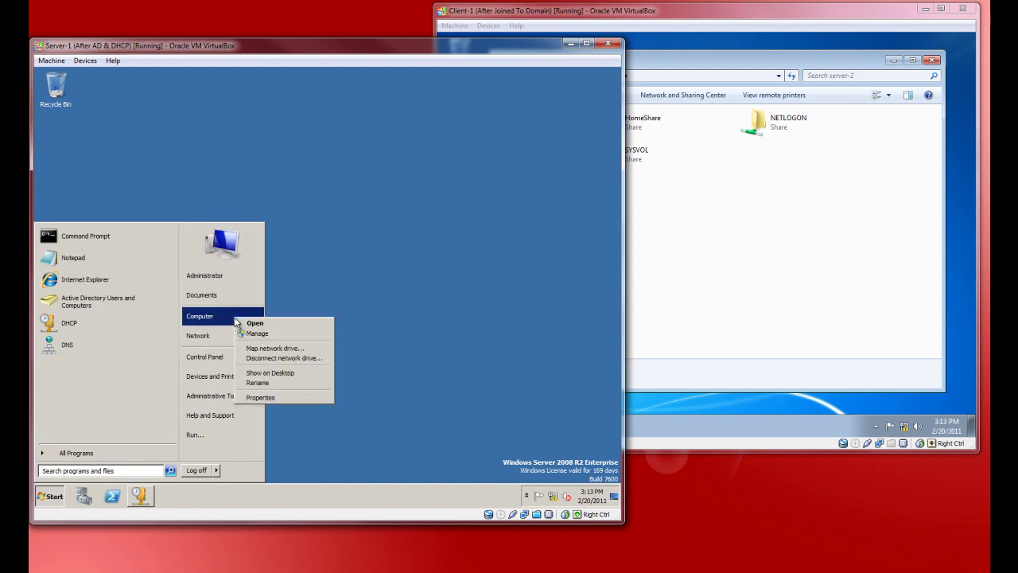
key("Escape")
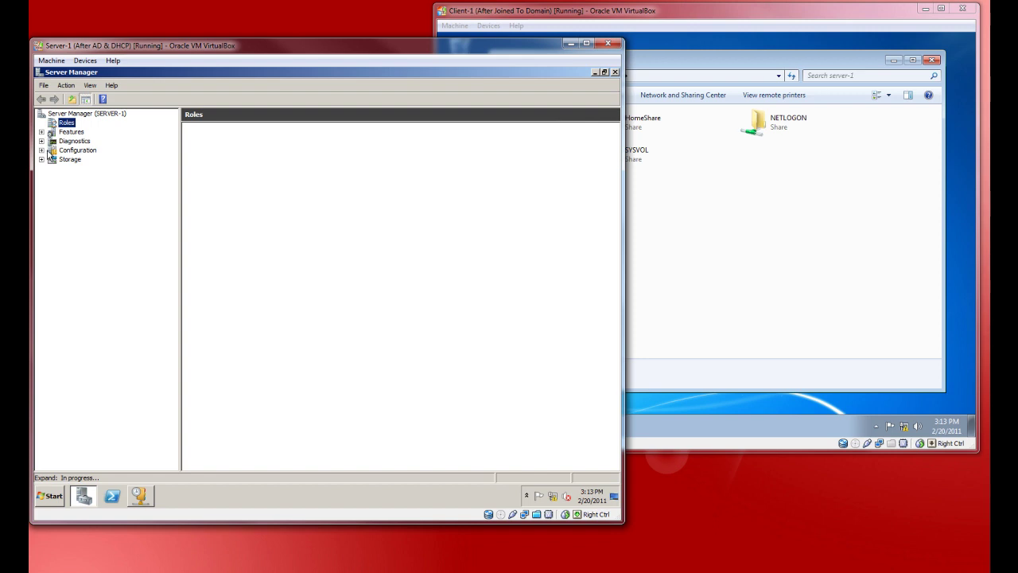
left_click(42, 160)
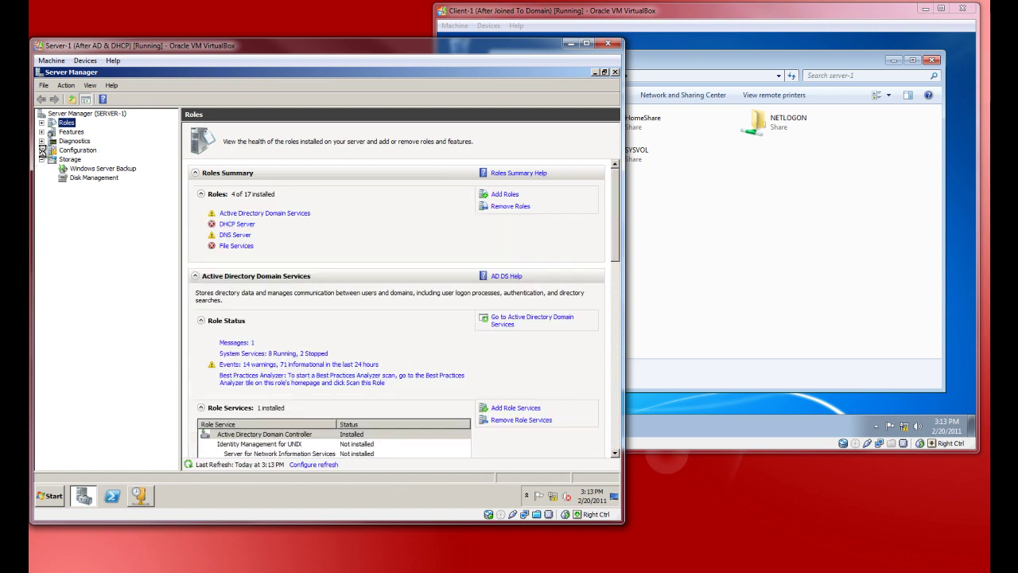
left_click(43, 151)
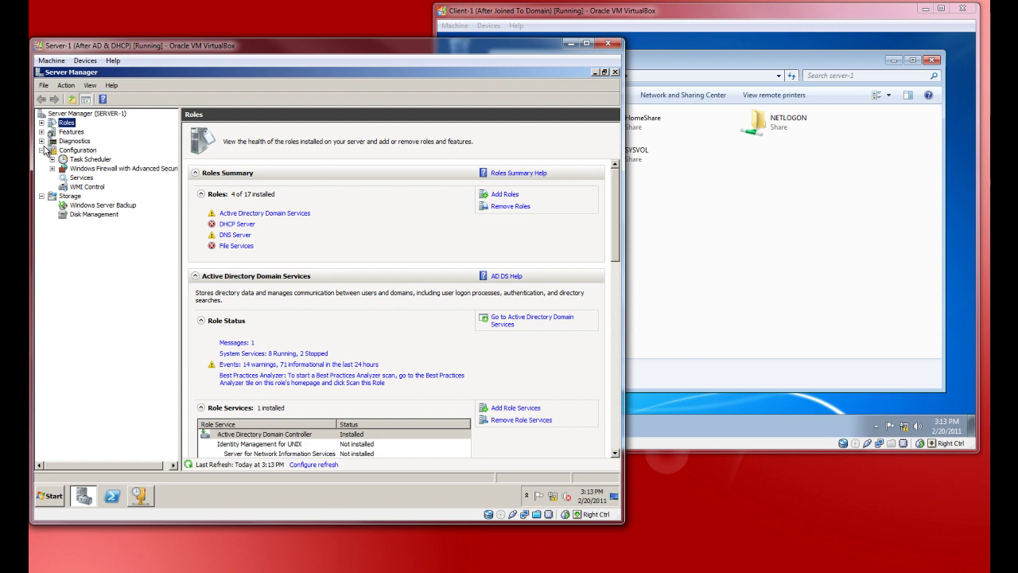
left_click(42, 141)
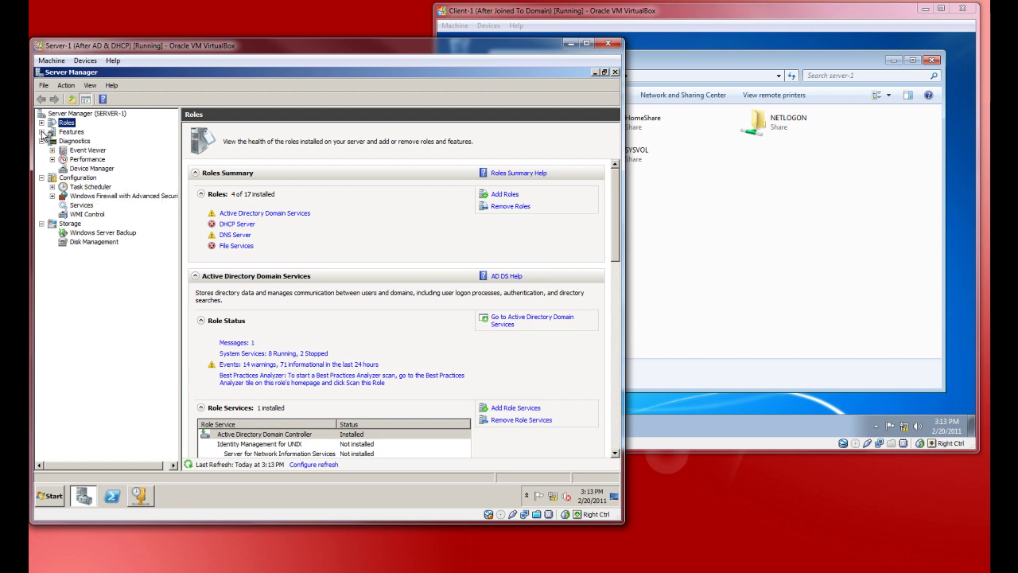
left_click(42, 132)
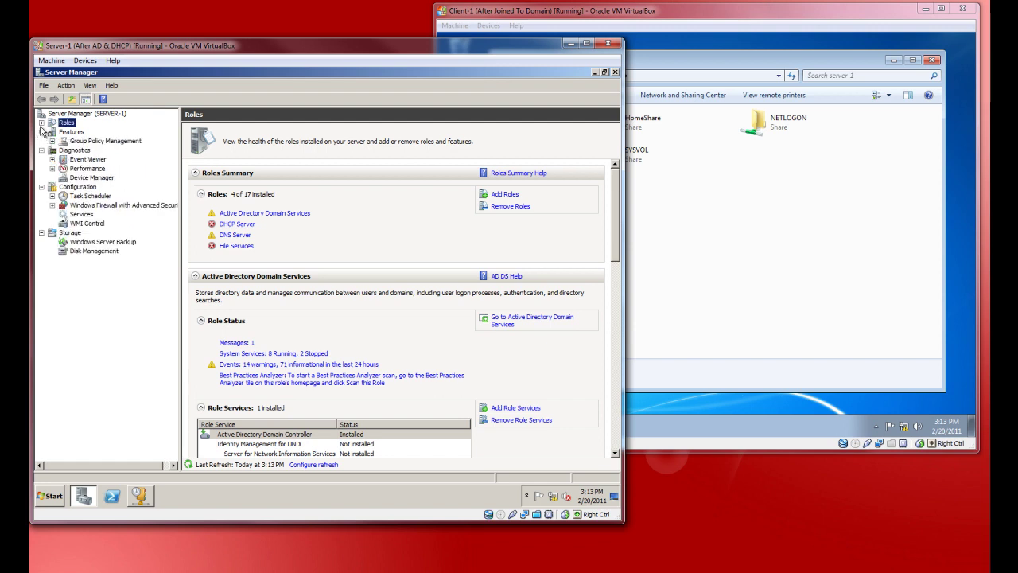
left_click(41, 124)
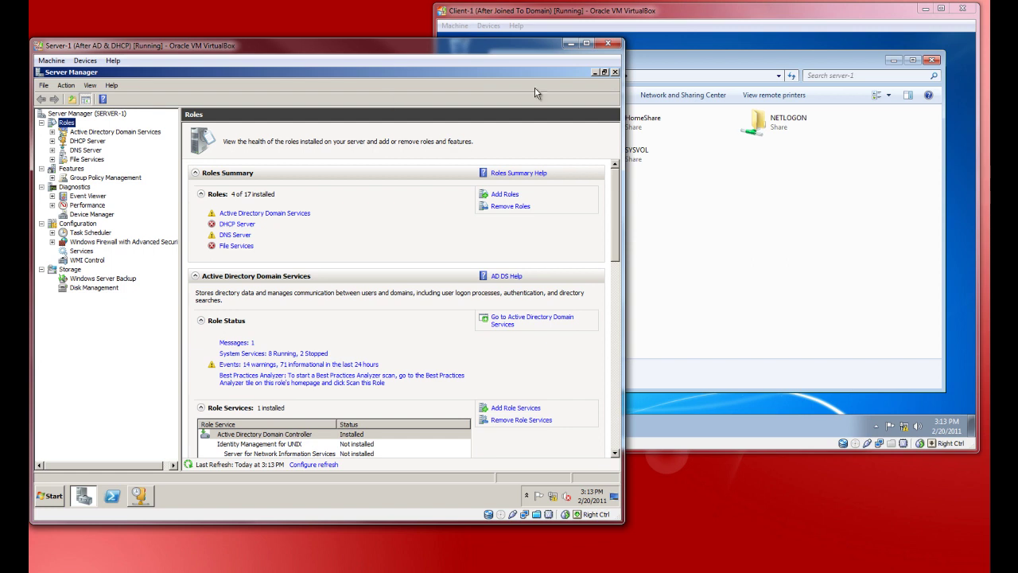
Step: Launch Computer Management with compmgmt.msc and open System Tools > Shared Folders > Shares
left_click(614, 72)
left_click(49, 495)
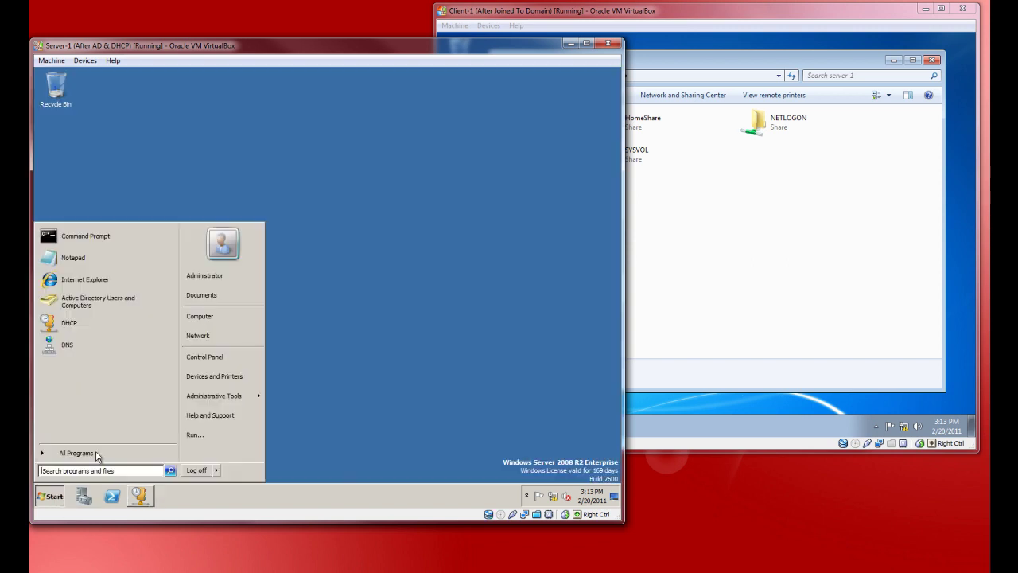
type("compmgmt.msc")
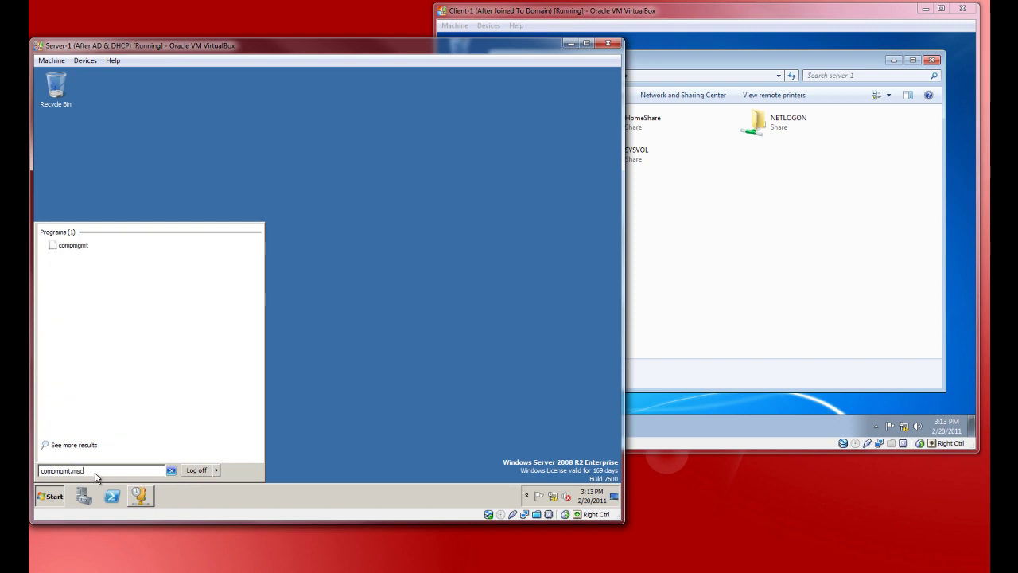
key("Return")
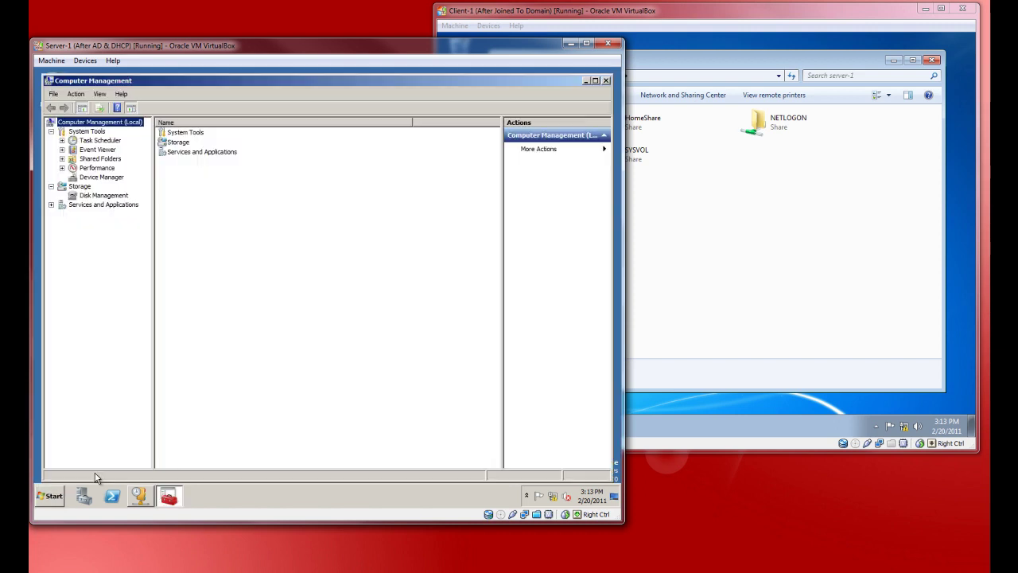
left_click(52, 205)
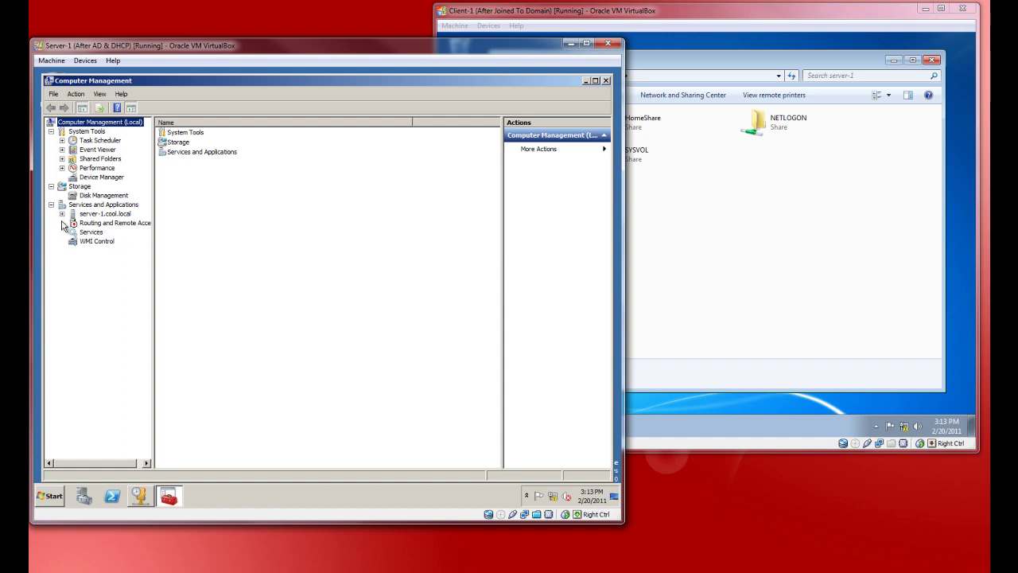
left_click(83, 177)
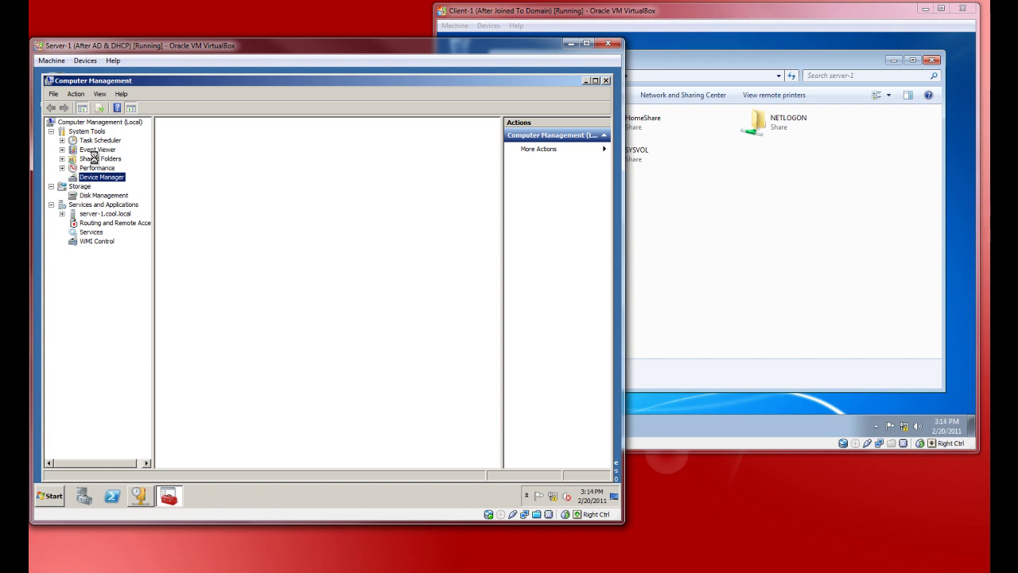
left_click(62, 158)
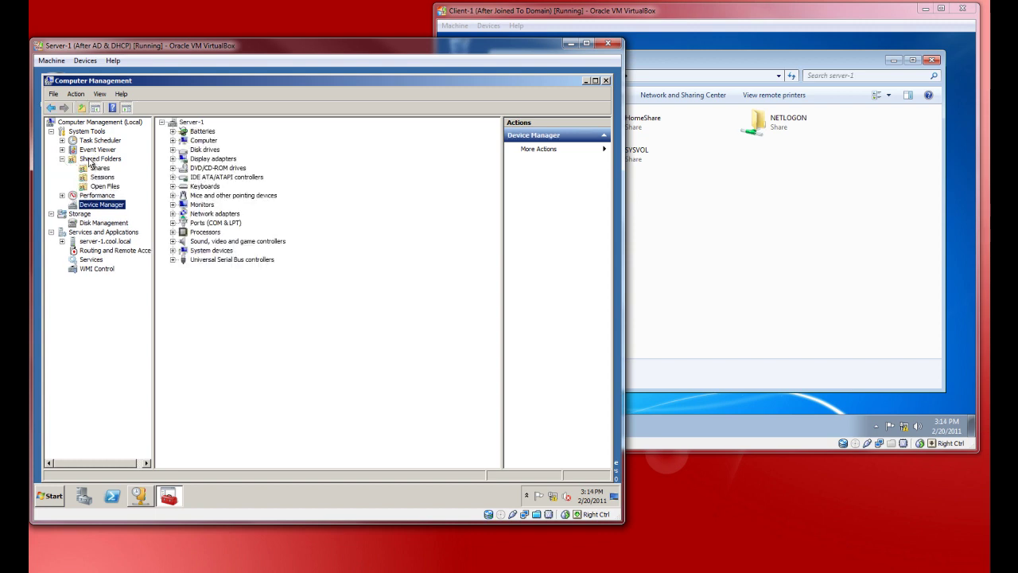
left_click(99, 160)
left_click(100, 168)
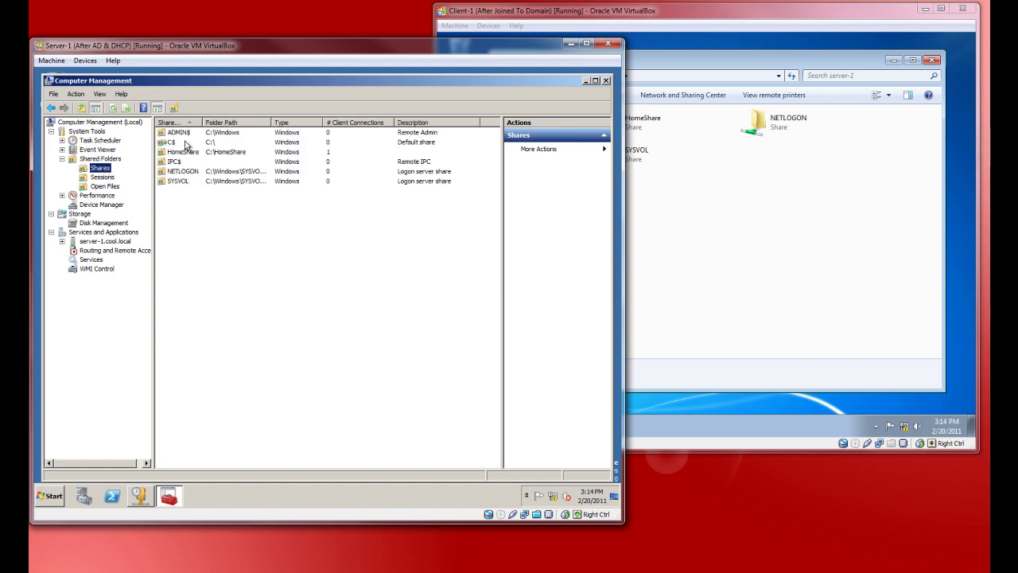
Step: Review the six shares, including HomeShare, IPC$ and C$, and widen the Share Name column
left_click(191, 152)
left_click(208, 174)
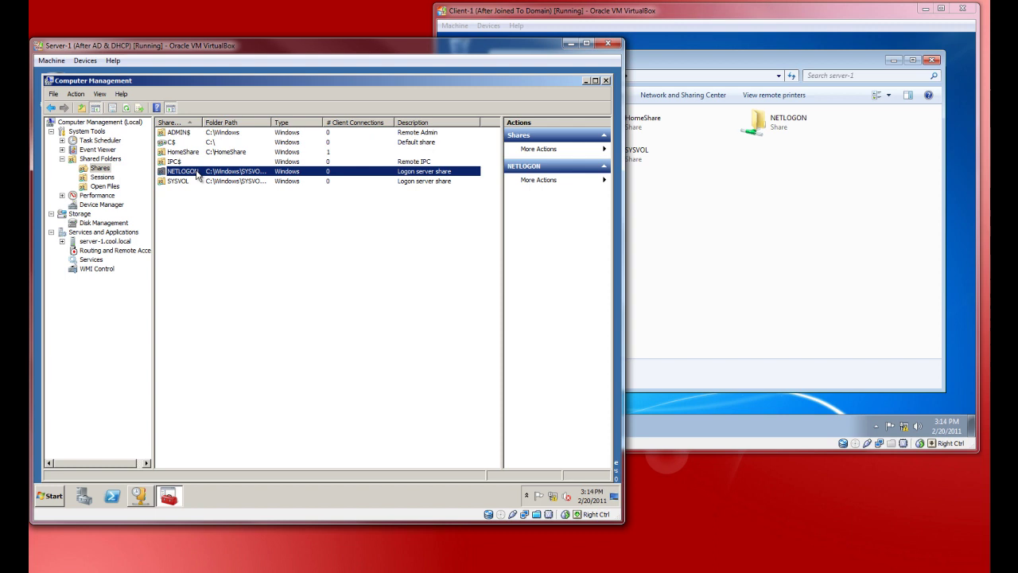
left_click(199, 181)
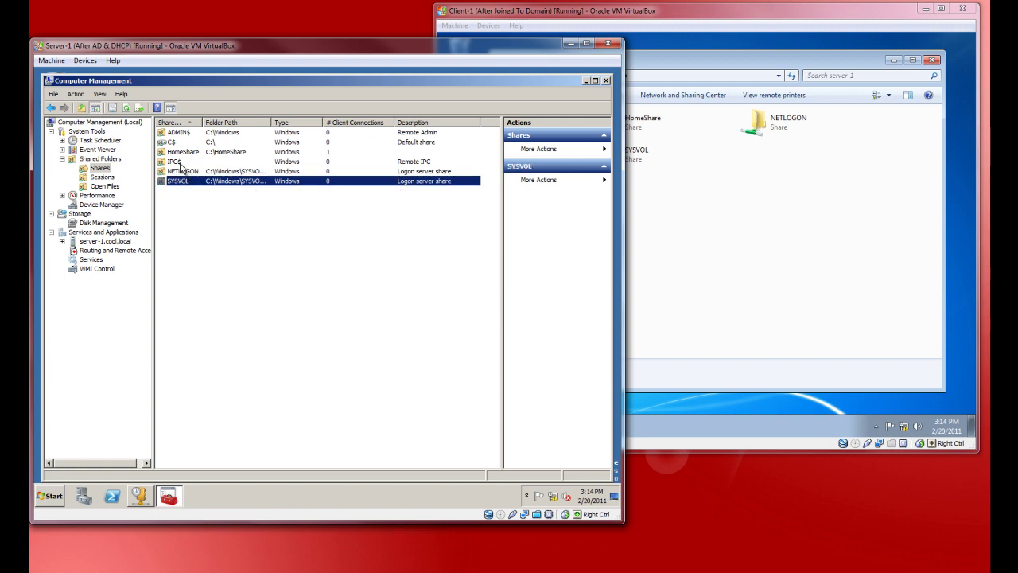
left_click(178, 162)
left_click(172, 143)
left_click(174, 134)
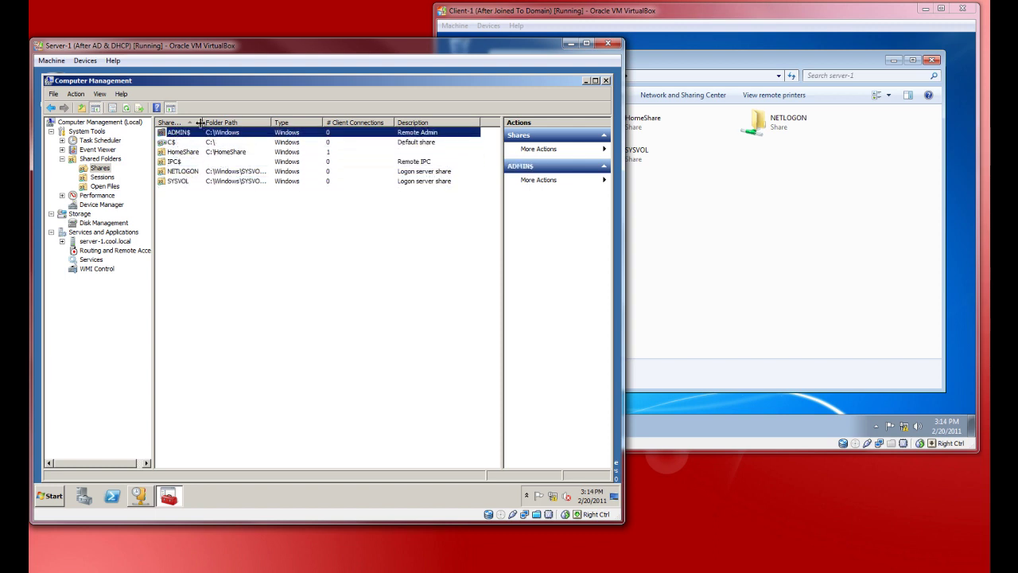
left_click_drag(200, 122, 219, 123)
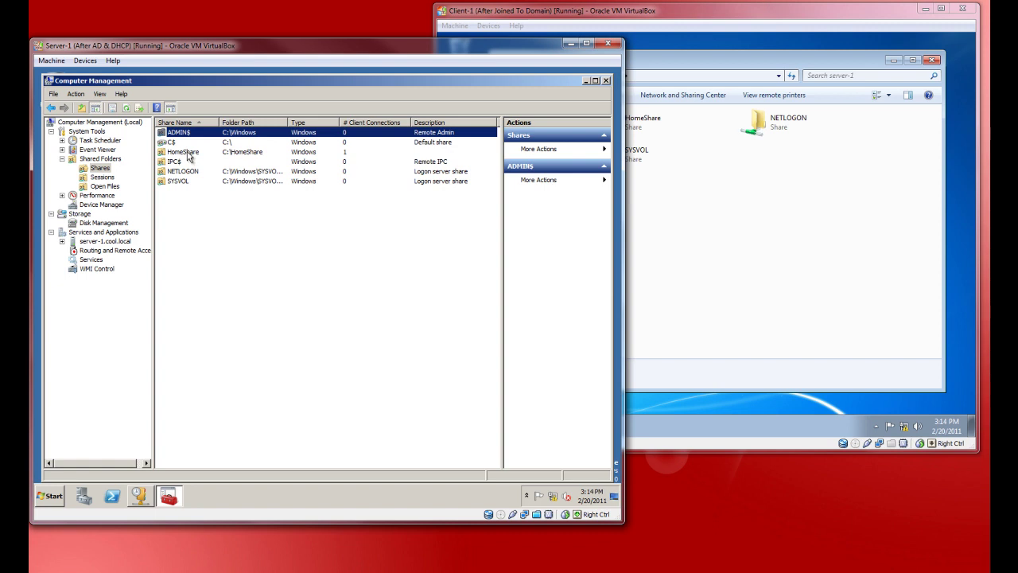
left_click(189, 155)
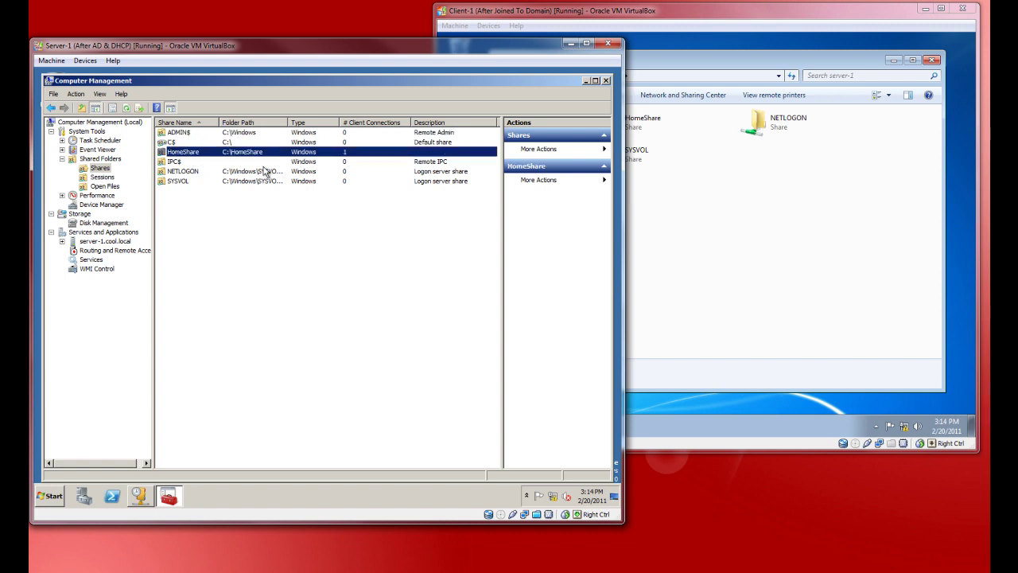
left_click(186, 200)
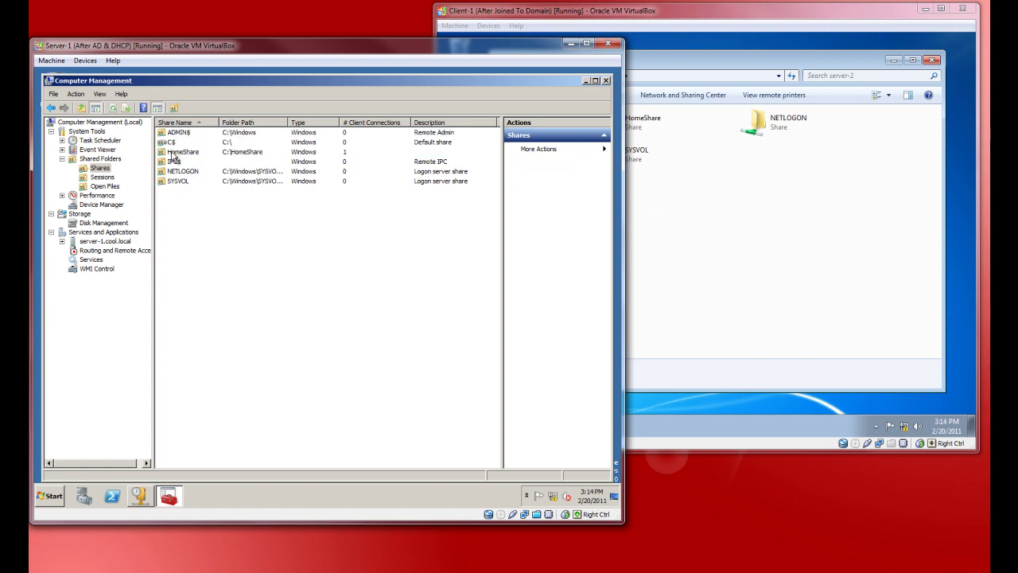
left_click(172, 143)
left_click(819, 254)
left_click(452, 427)
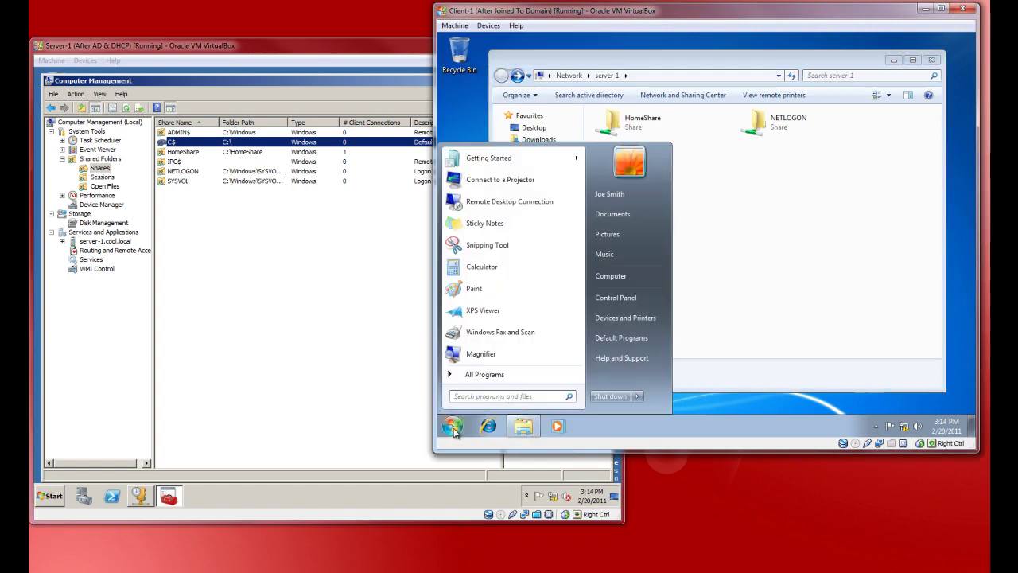
type("\\\\se")
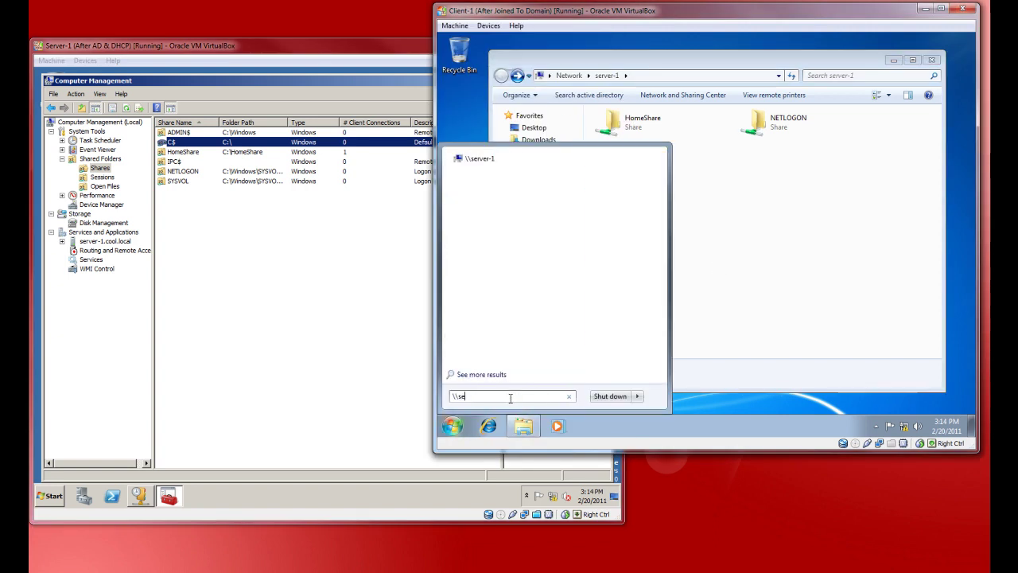
type("rver-1\\c$")
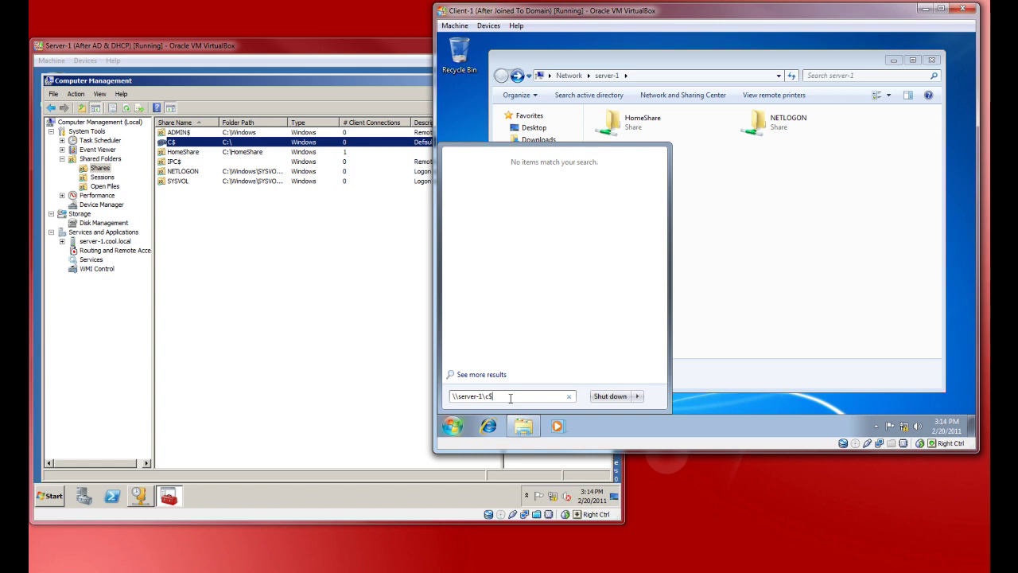
key("Return")
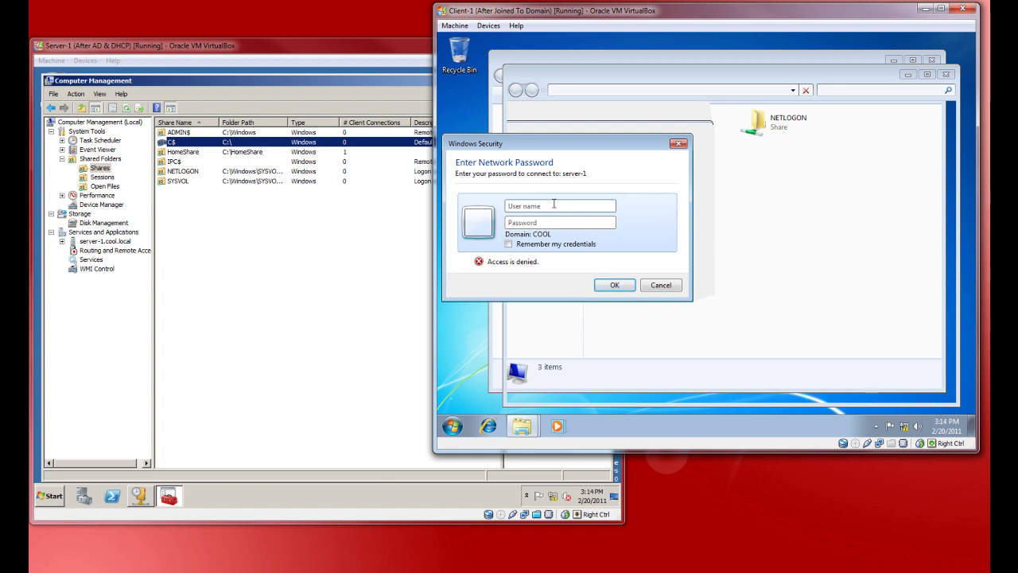
type("cdavis")
key("Return")
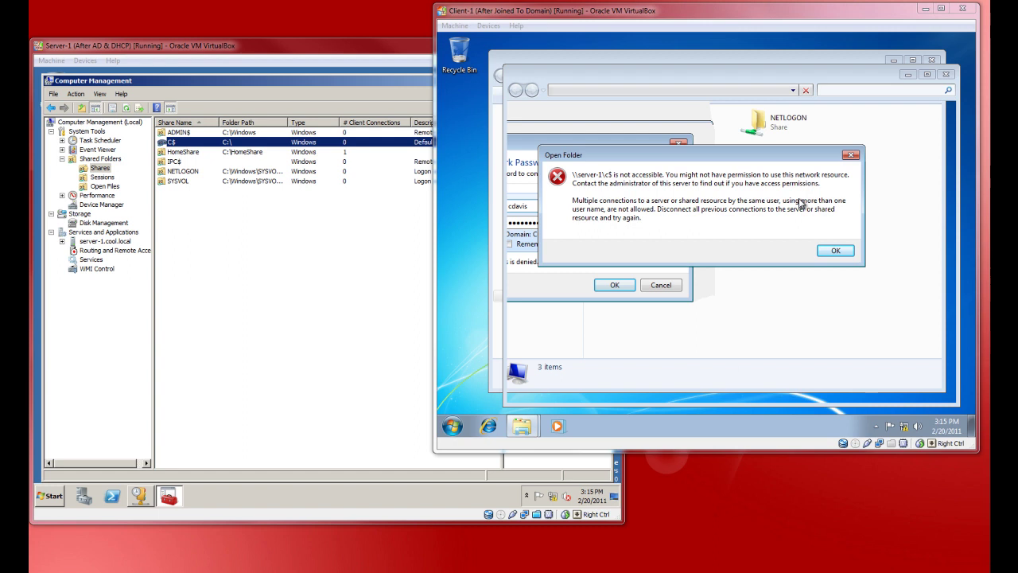
left_click_drag(797, 161, 721, 201)
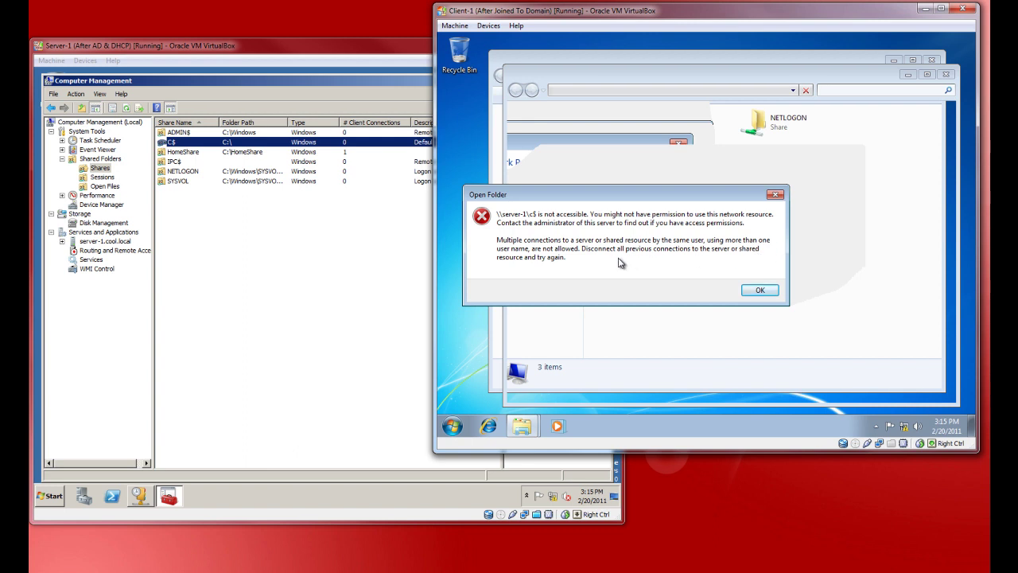
left_click(768, 290)
left_click_drag(851, 68, 855, 71)
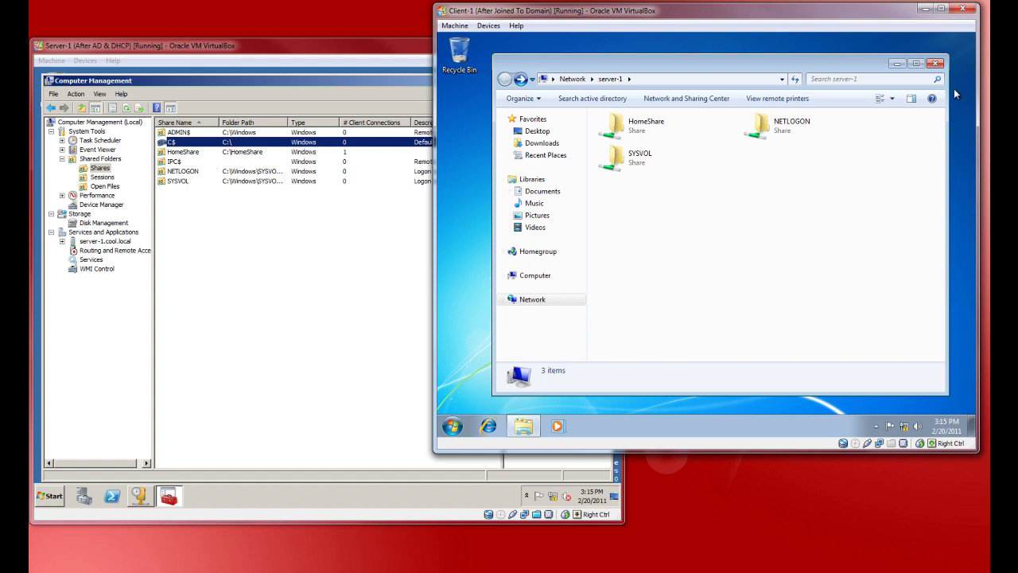
Step: View the HomeShare share's properties in Computer Management and close them unchanged
left_click(263, 205)
left_click(193, 155)
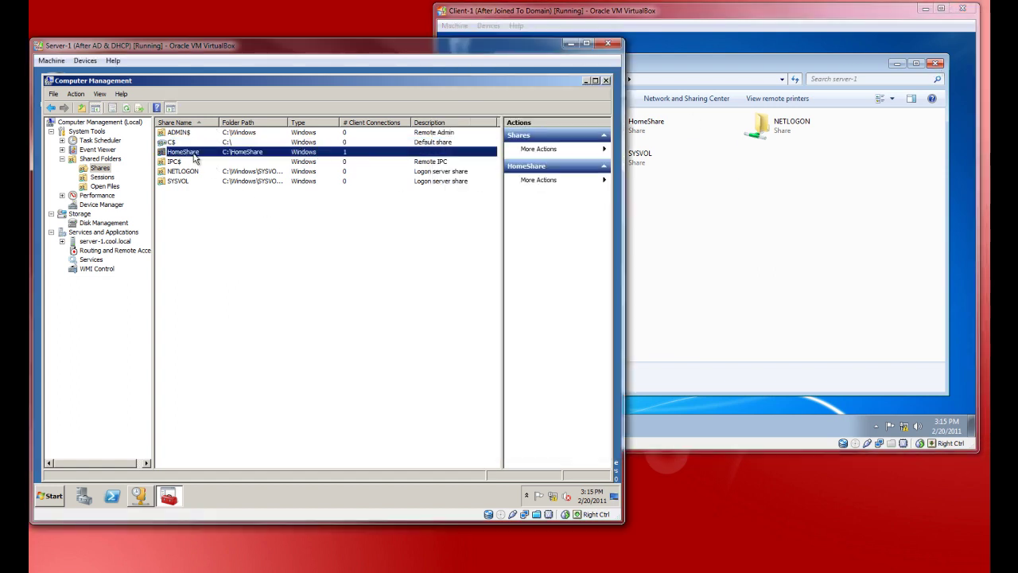
right_click(193, 156)
left_click(215, 208)
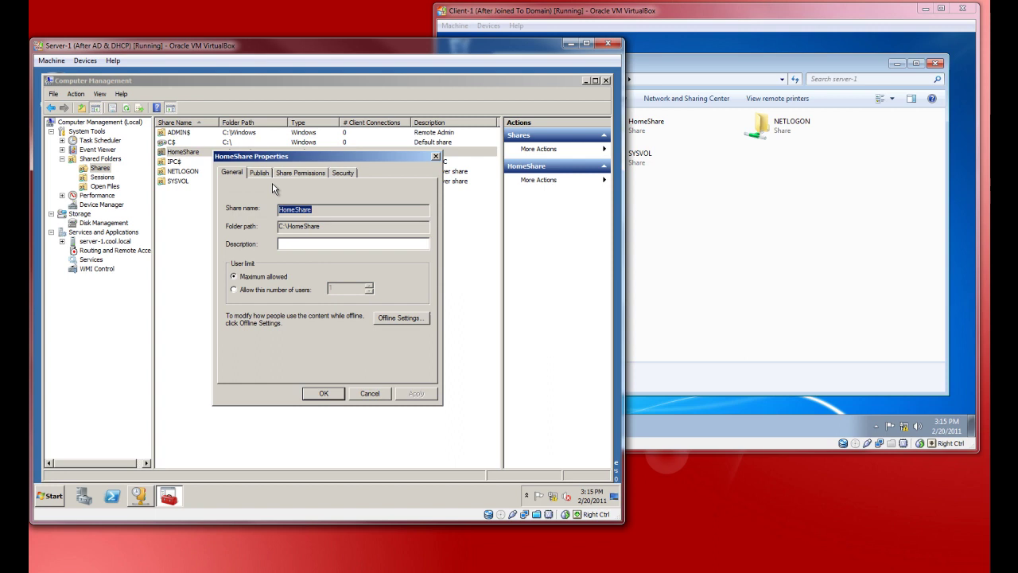
left_click(365, 399)
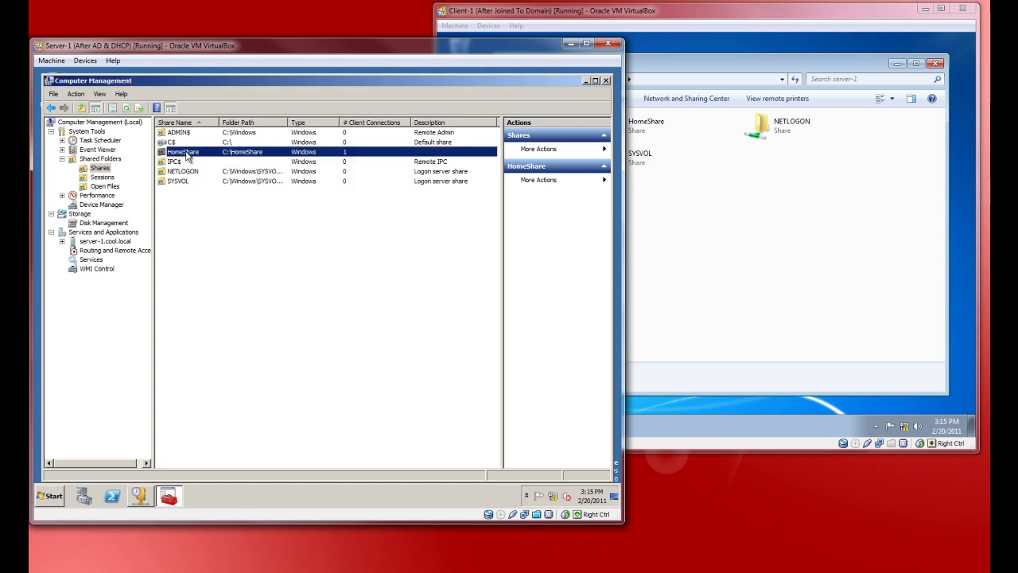
Step: Open the HomeShare folder's Properties in Local Disk (C:) and rename it to HomeShare$
left_click(51, 498)
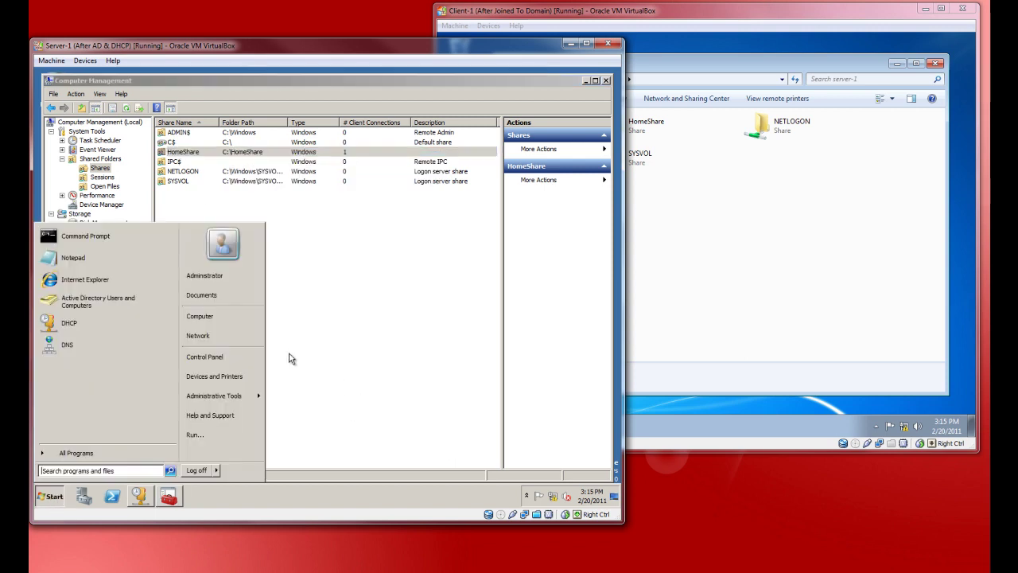
left_click(223, 315)
double_click(211, 210)
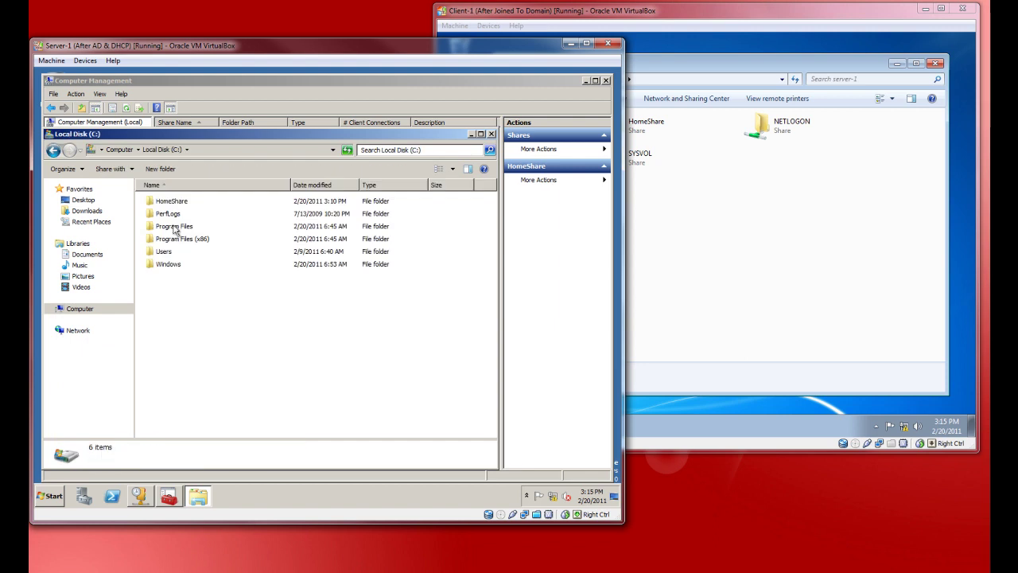
right_click(145, 199)
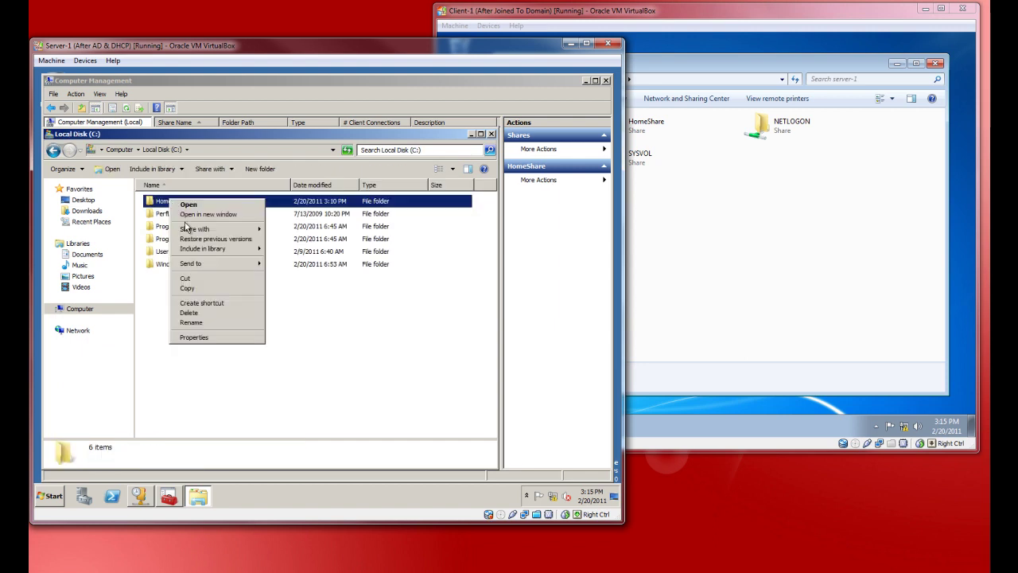
left_click(187, 340)
type("%$")
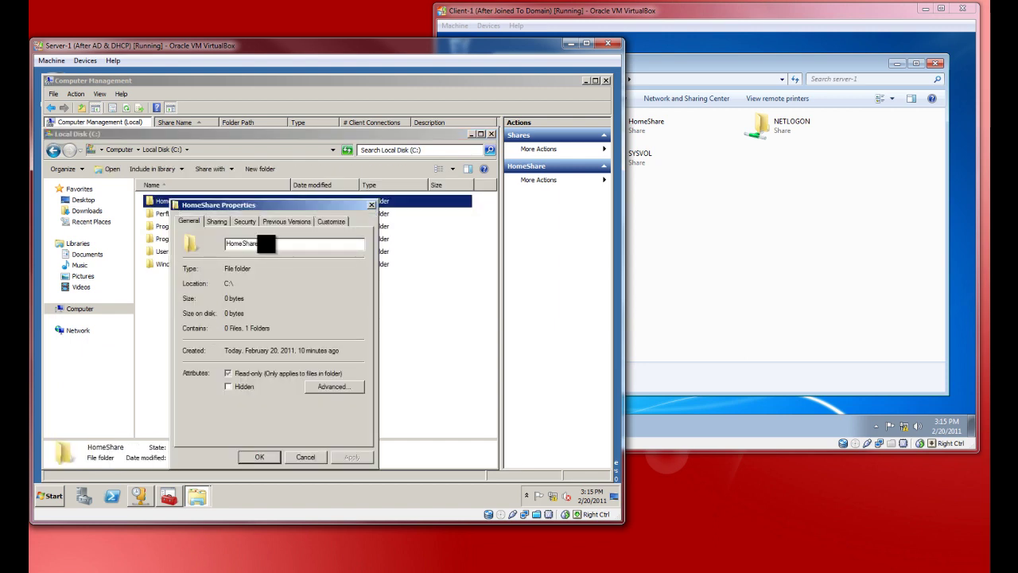
type("%")
Step: Review the Sharing and Advanced Sharing settings, then apply and confirm the HomeShare$ rename
left_click(219, 222)
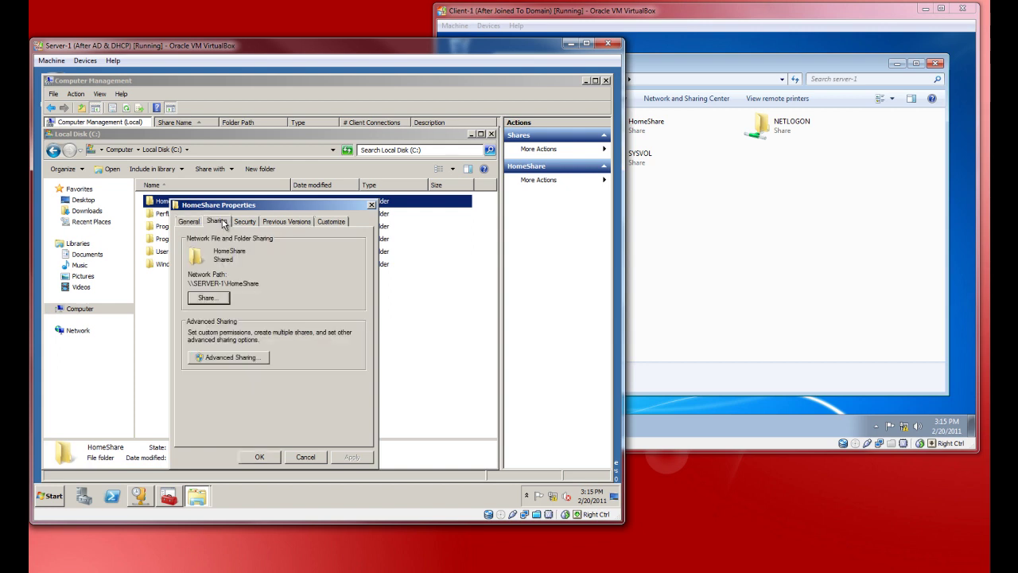
left_click(210, 299)
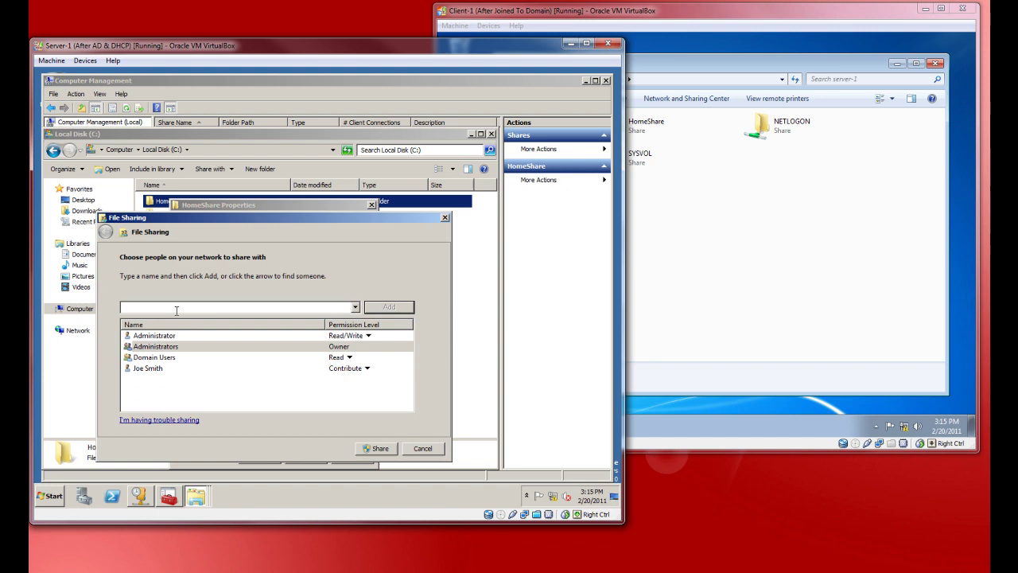
left_click(417, 449)
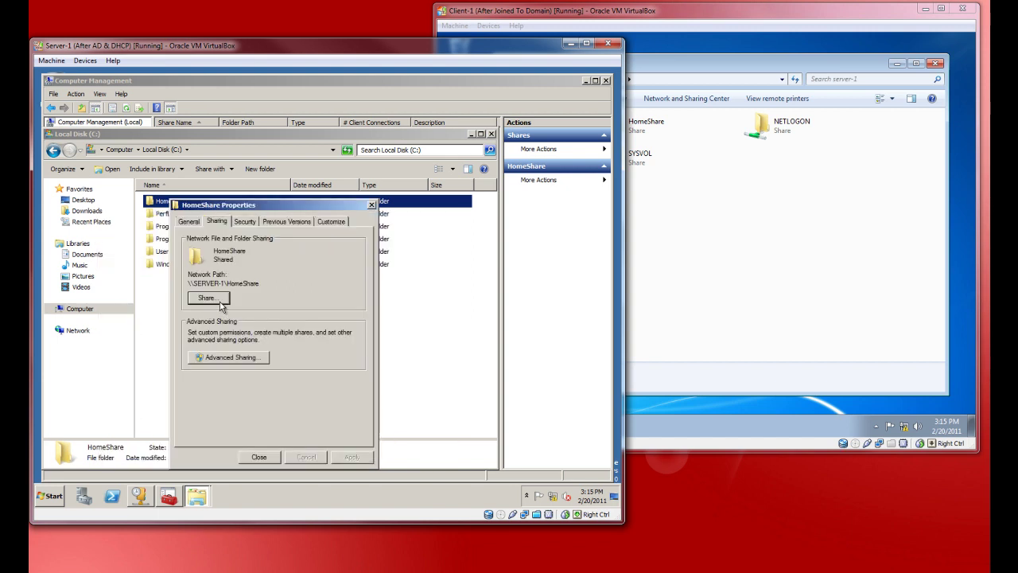
left_click(231, 358)
left_click(242, 276)
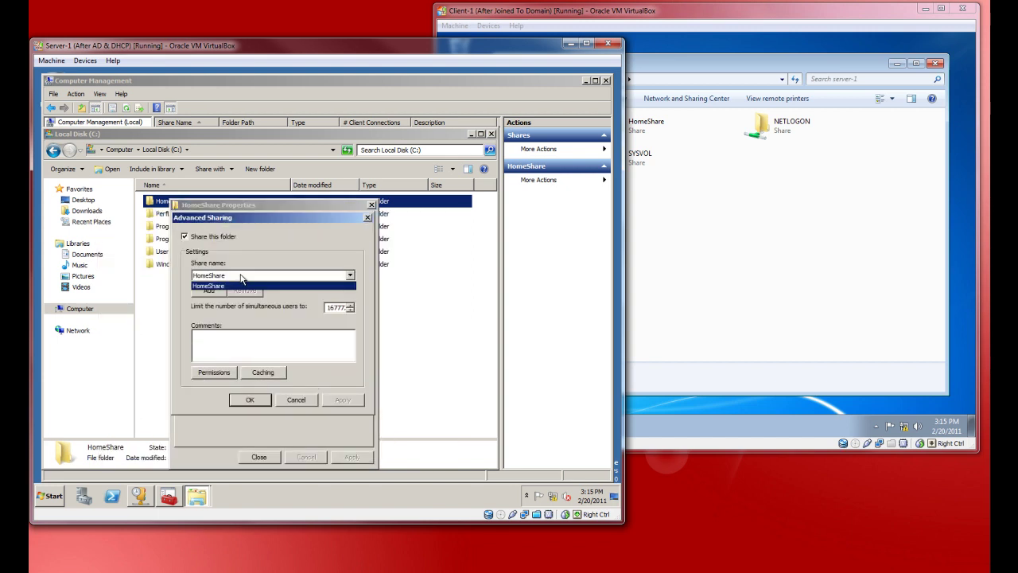
left_click(242, 276)
left_click(239, 278)
left_click(269, 316)
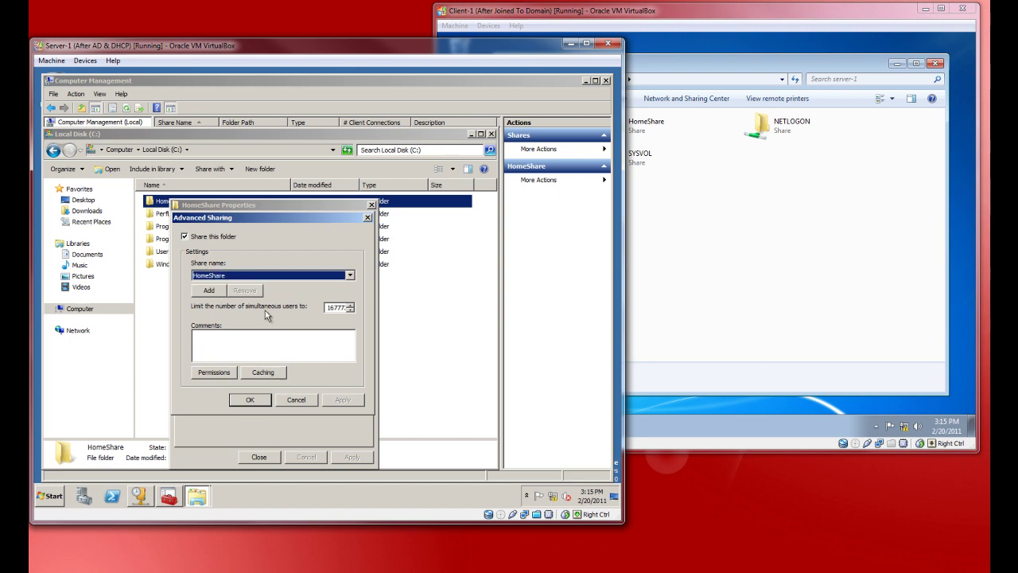
left_click(295, 399)
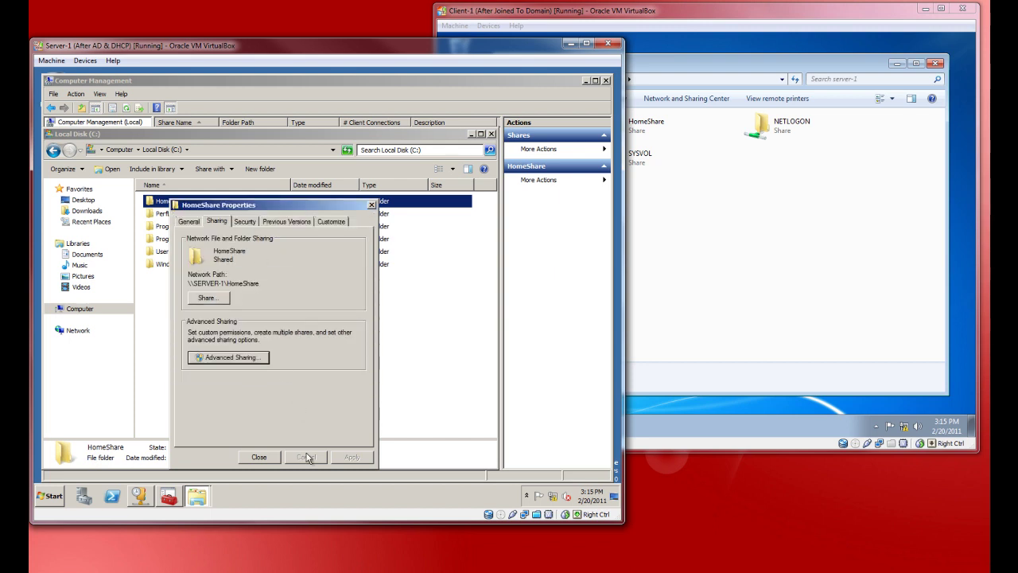
left_click(271, 458)
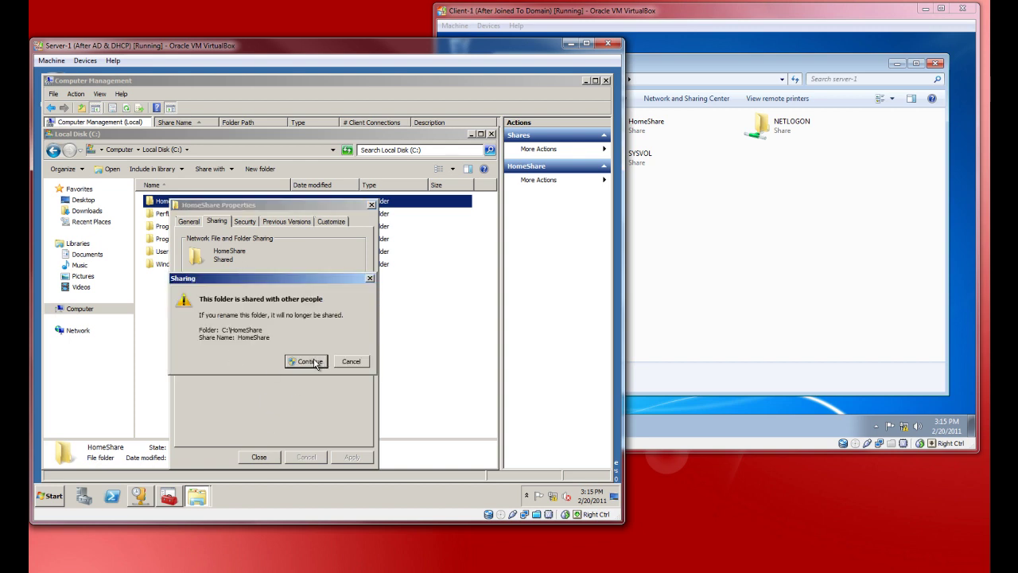
left_click(315, 364)
Step: Refresh server-1's share list on the client, where HomeShare no longer appears
left_click(170, 215)
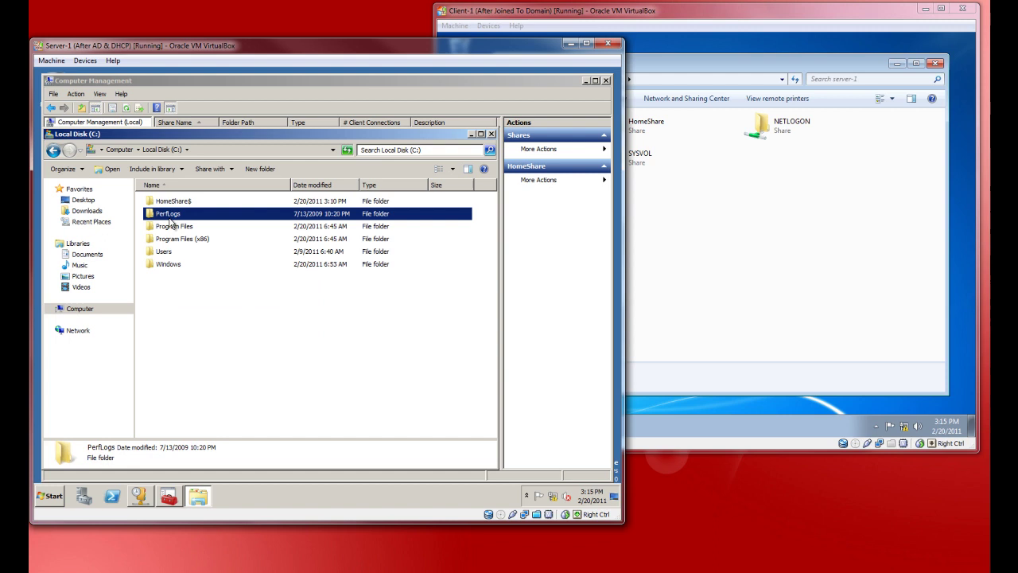
left_click(171, 205)
left_click(682, 215)
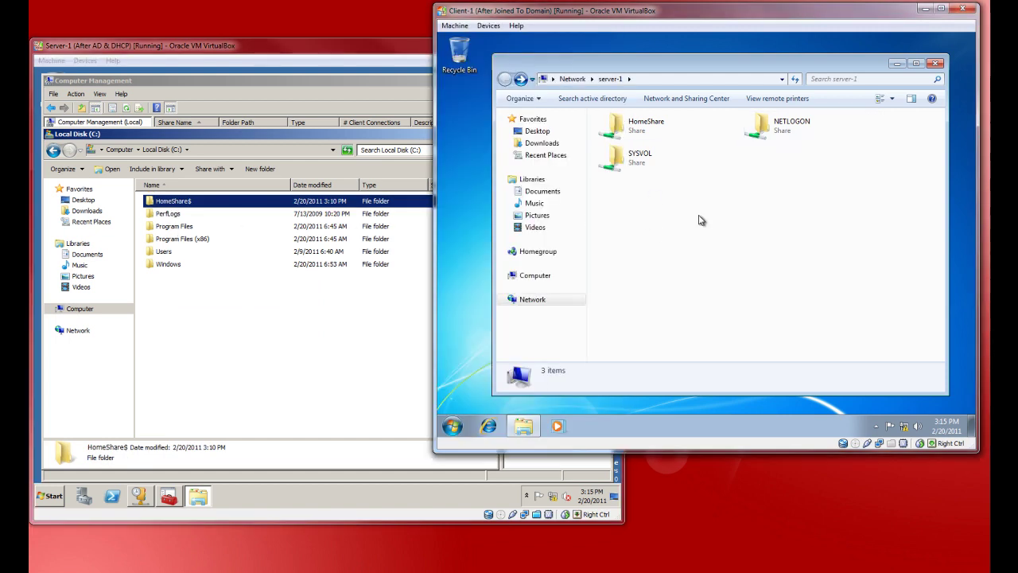
key("F5")
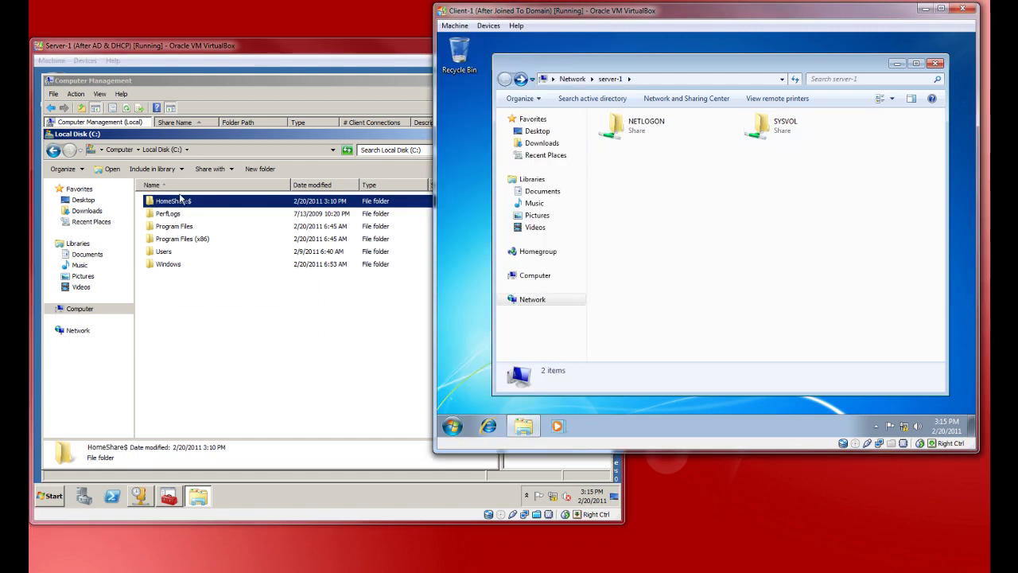
Step: Open the server's HomeShare$ folder Properties, close them unchanged, and recheck the client's share list
right_click(181, 200)
left_click(208, 340)
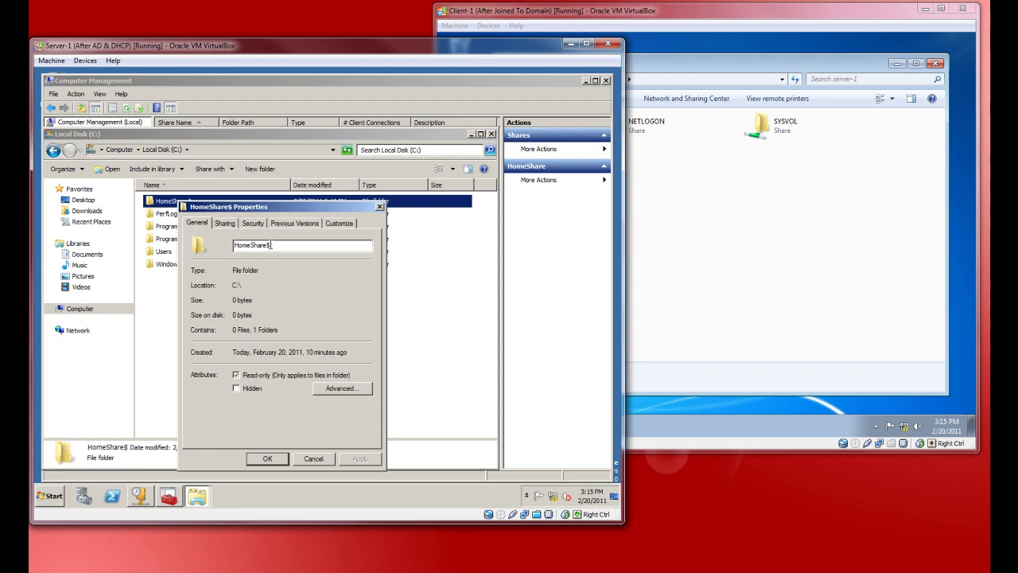
left_click(314, 459)
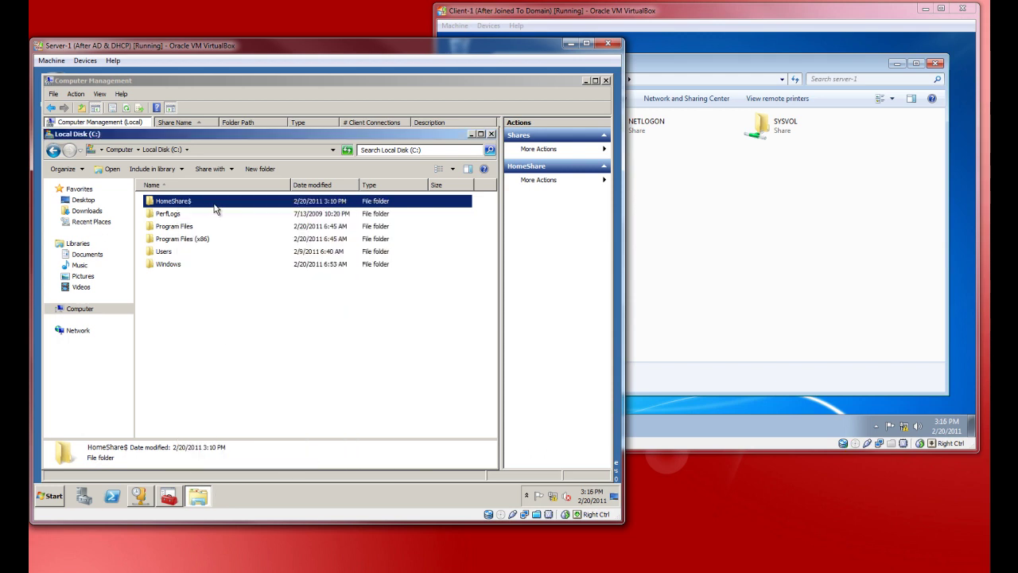
left_click(684, 243)
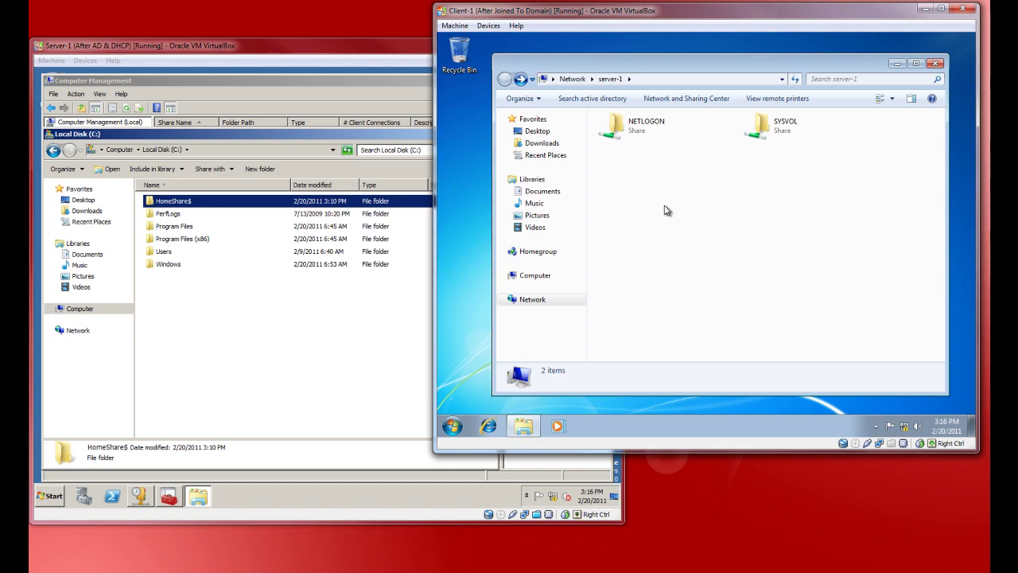
left_click(457, 425)
left_click(725, 229)
left_click(279, 325)
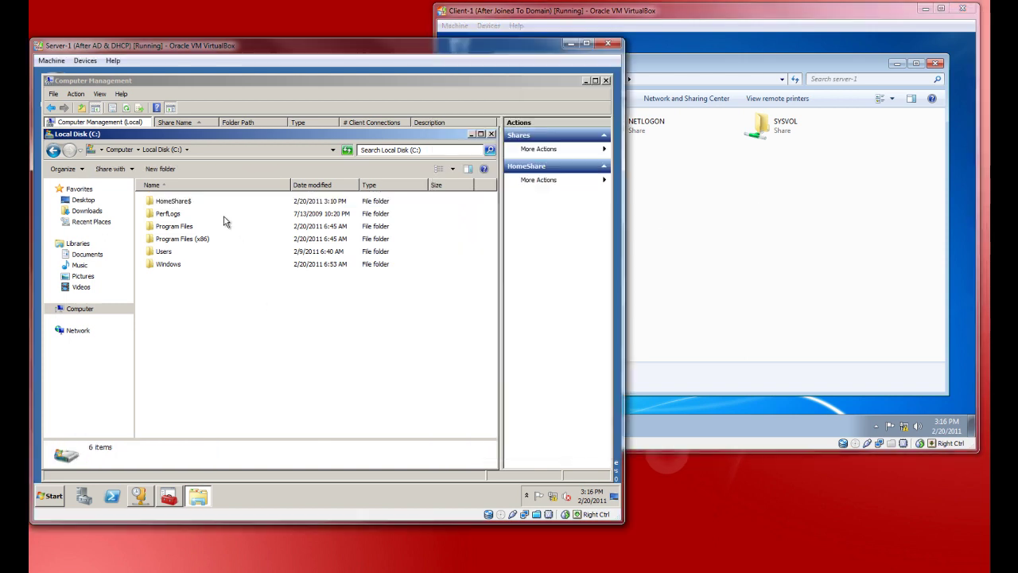
left_click(185, 203)
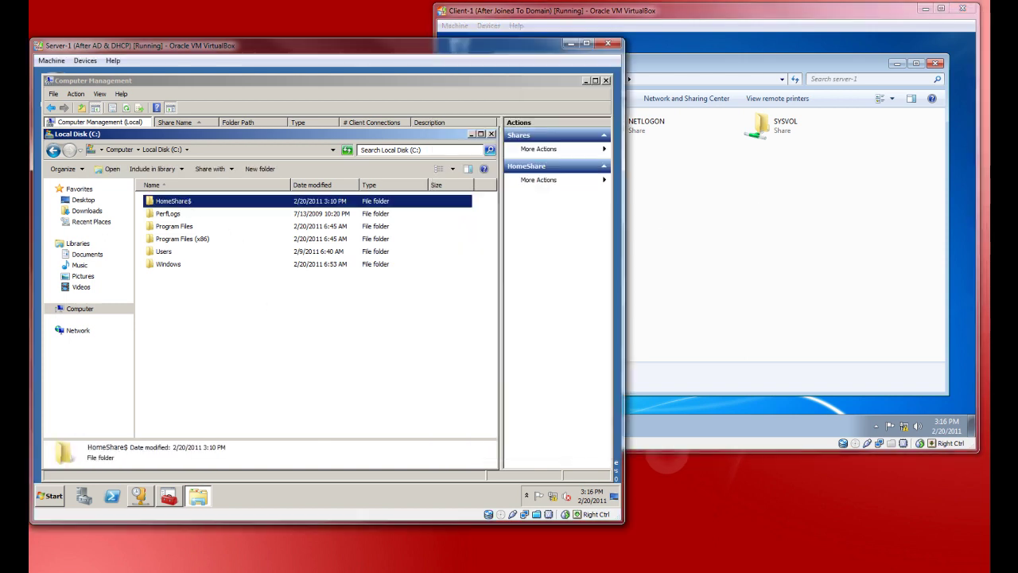